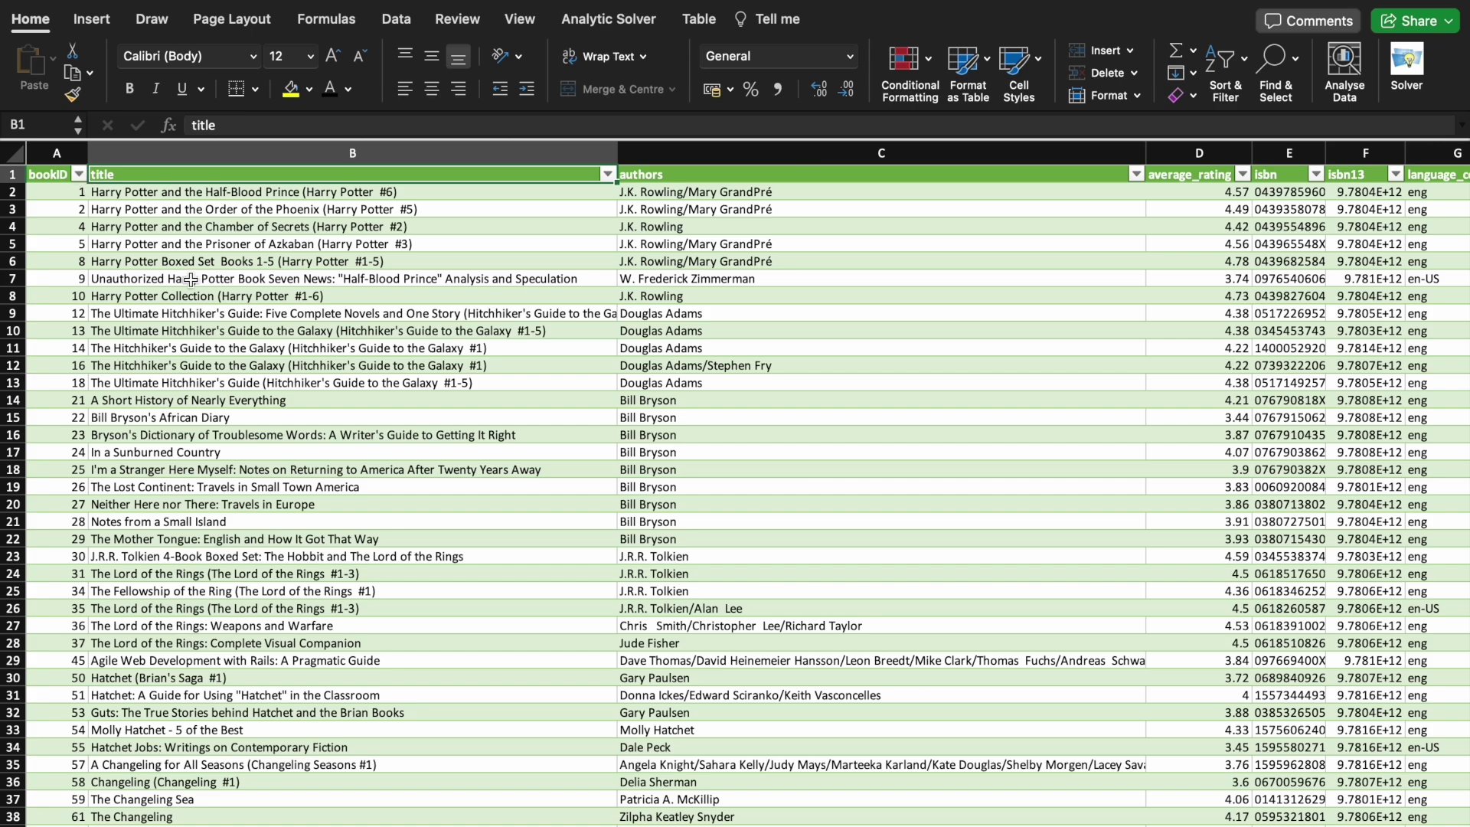
pyautogui.hscroll(10, 191, 279)
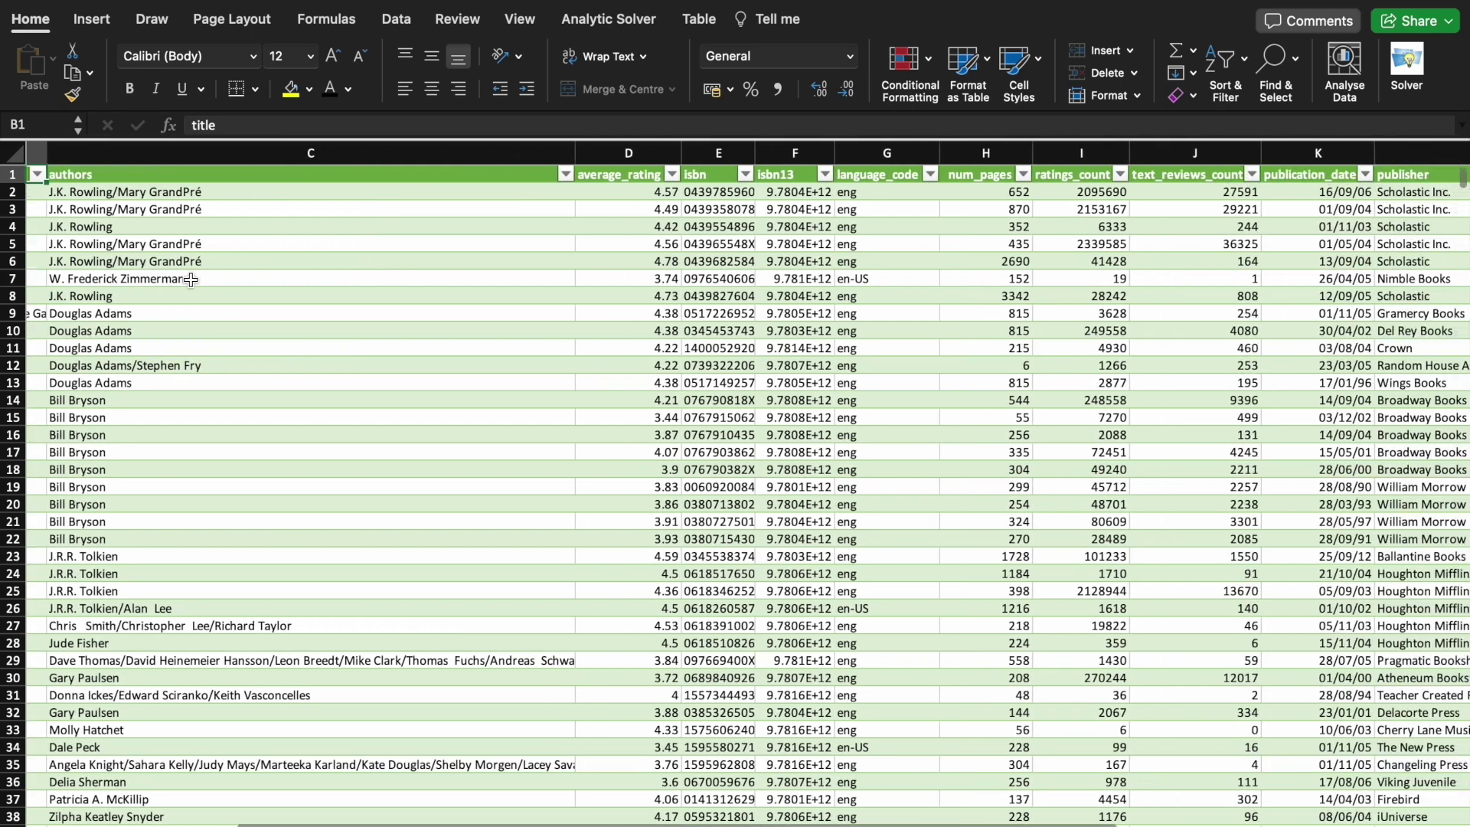
pyautogui.hscroll(-5, 191, 278)
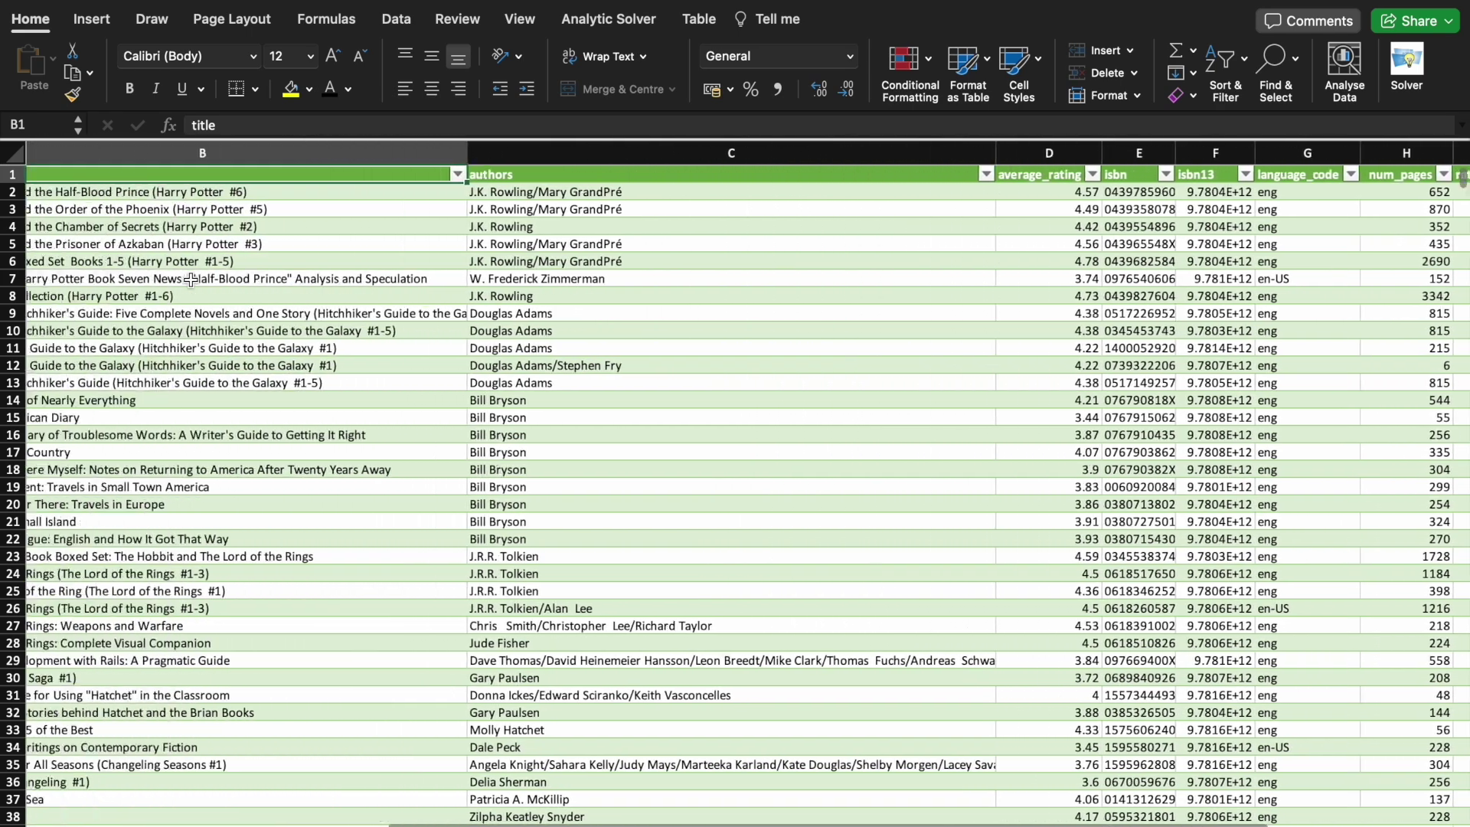
pyautogui.hscroll(-3, 191, 279)
pyautogui.press('Left')
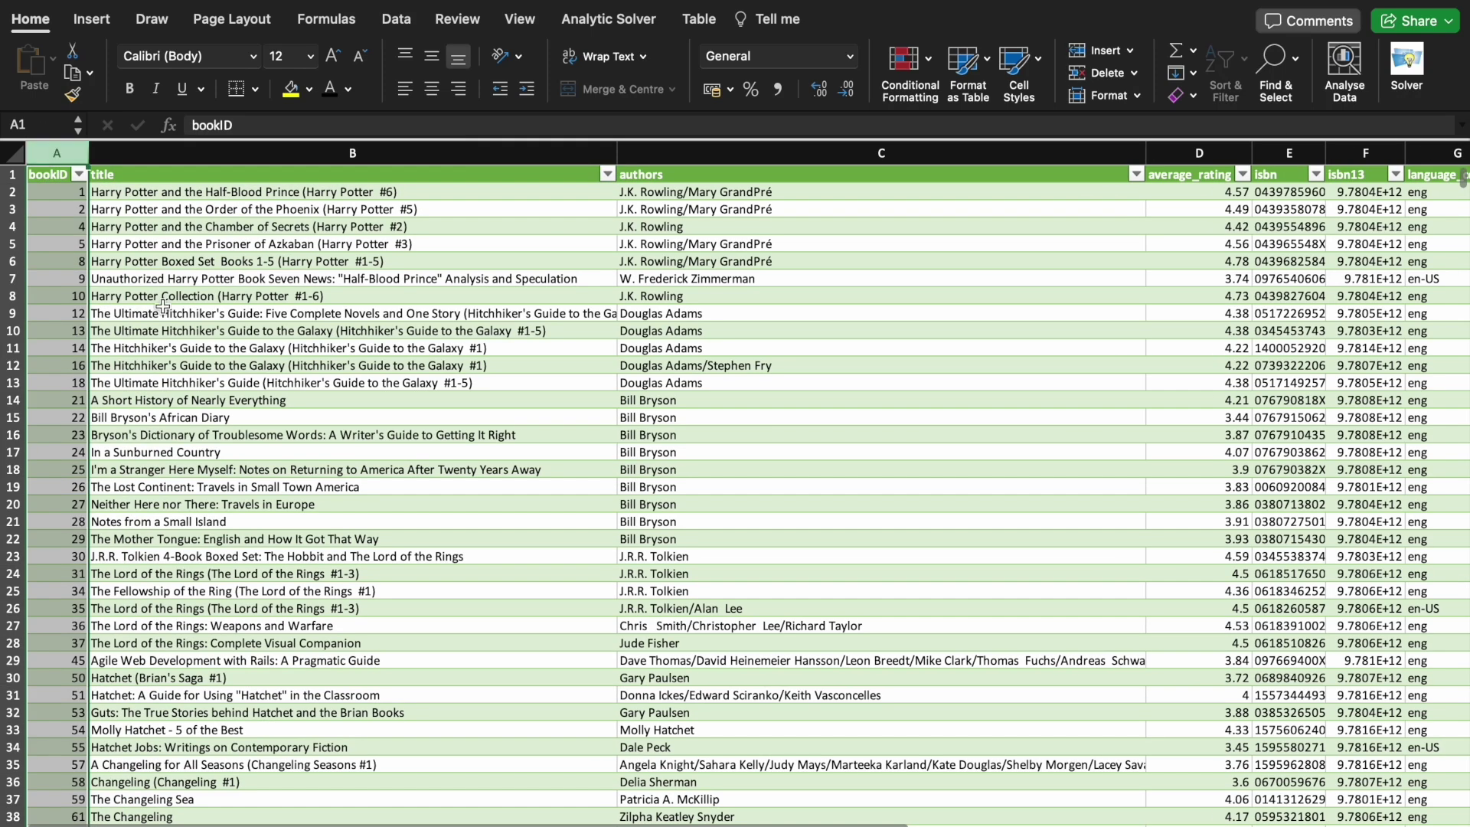
pyautogui.click(174, 156)
pyautogui.click(745, 154)
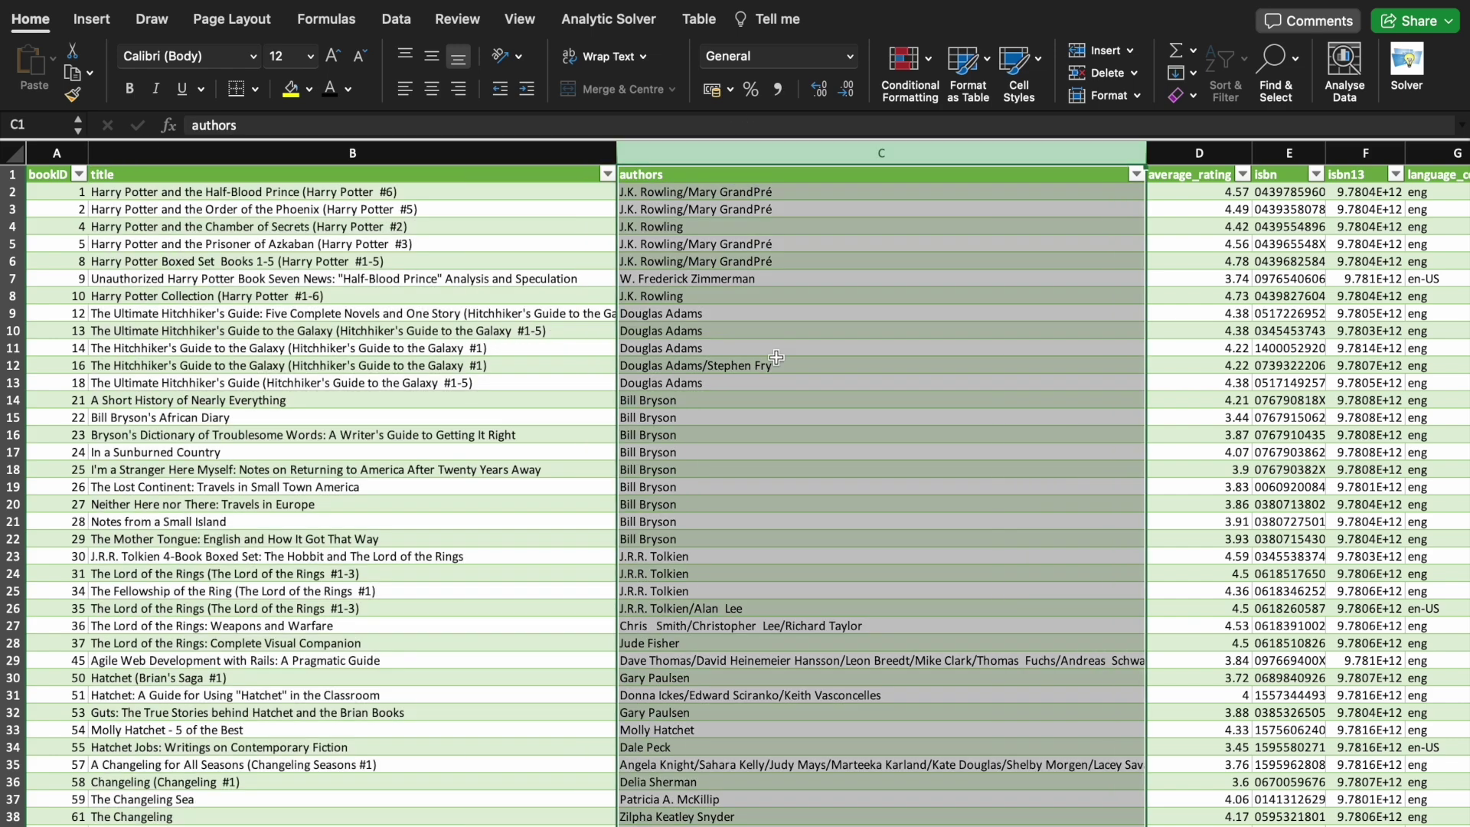
pyautogui.hscroll(3, 776, 357)
pyautogui.click(868, 158)
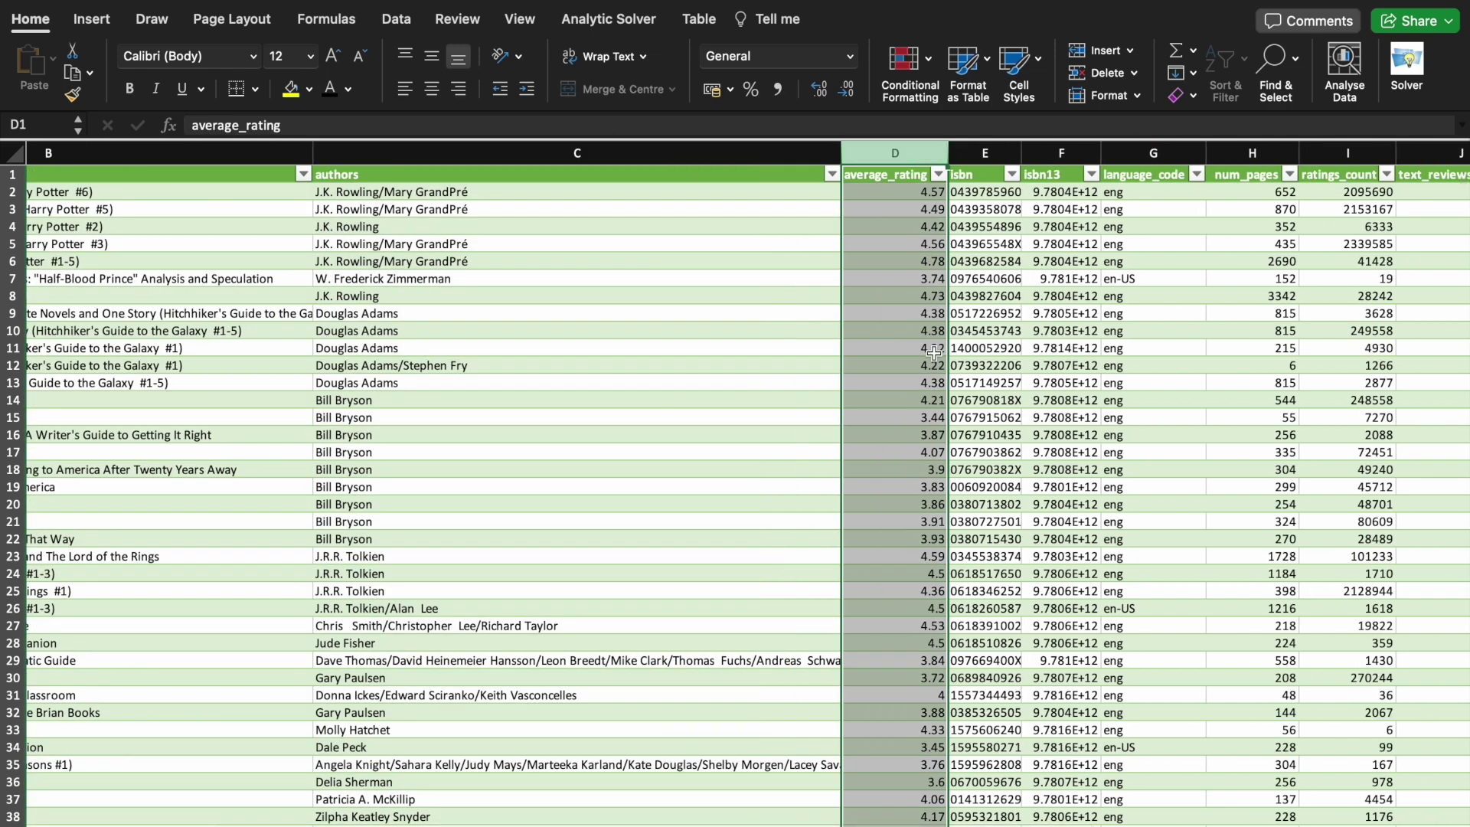
pyautogui.hscroll(1, 933, 352)
pyautogui.click(880, 157)
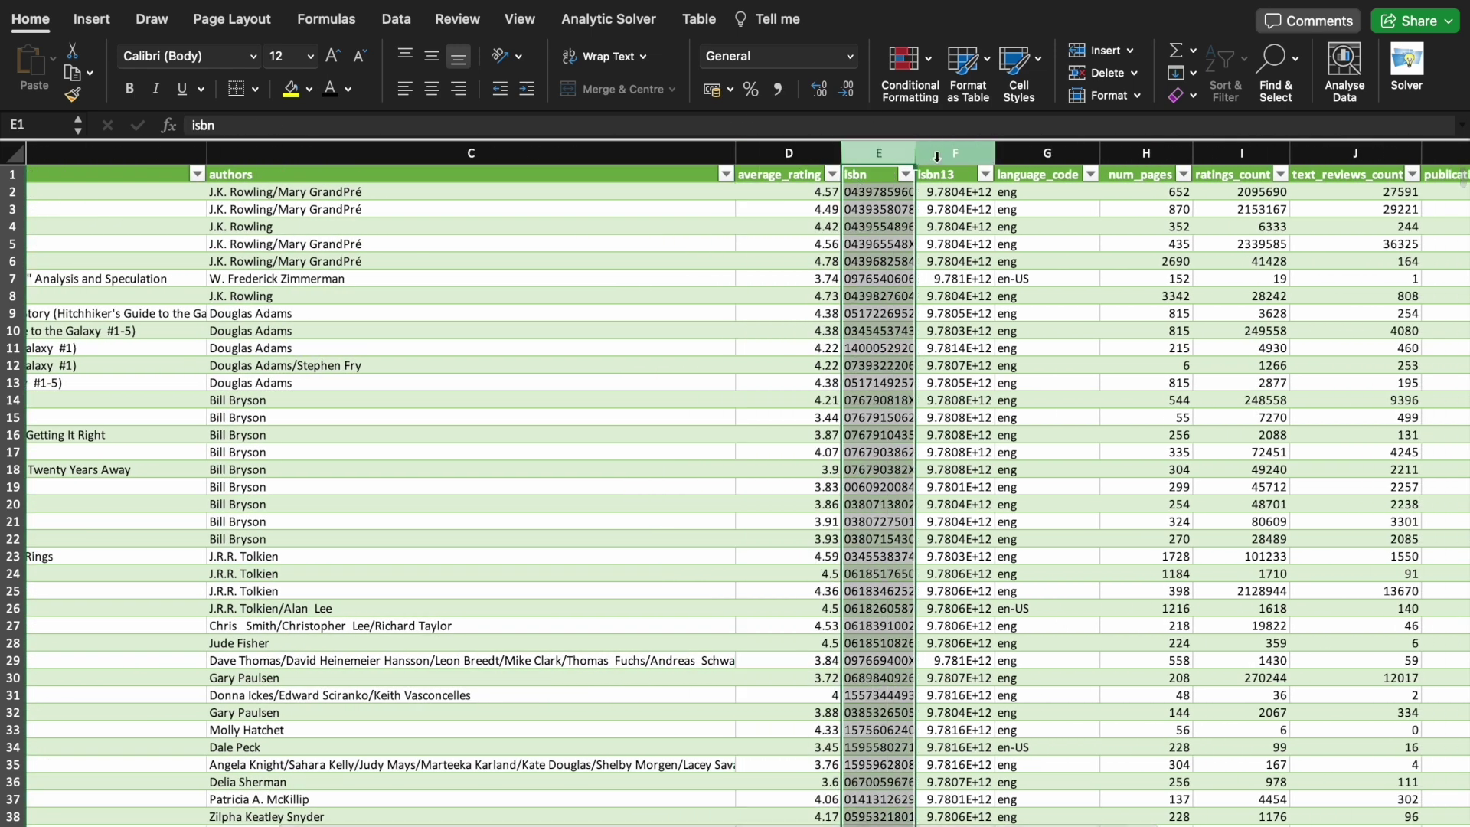
pyautogui.click(937, 157)
pyautogui.hscroll(2, 848, 192)
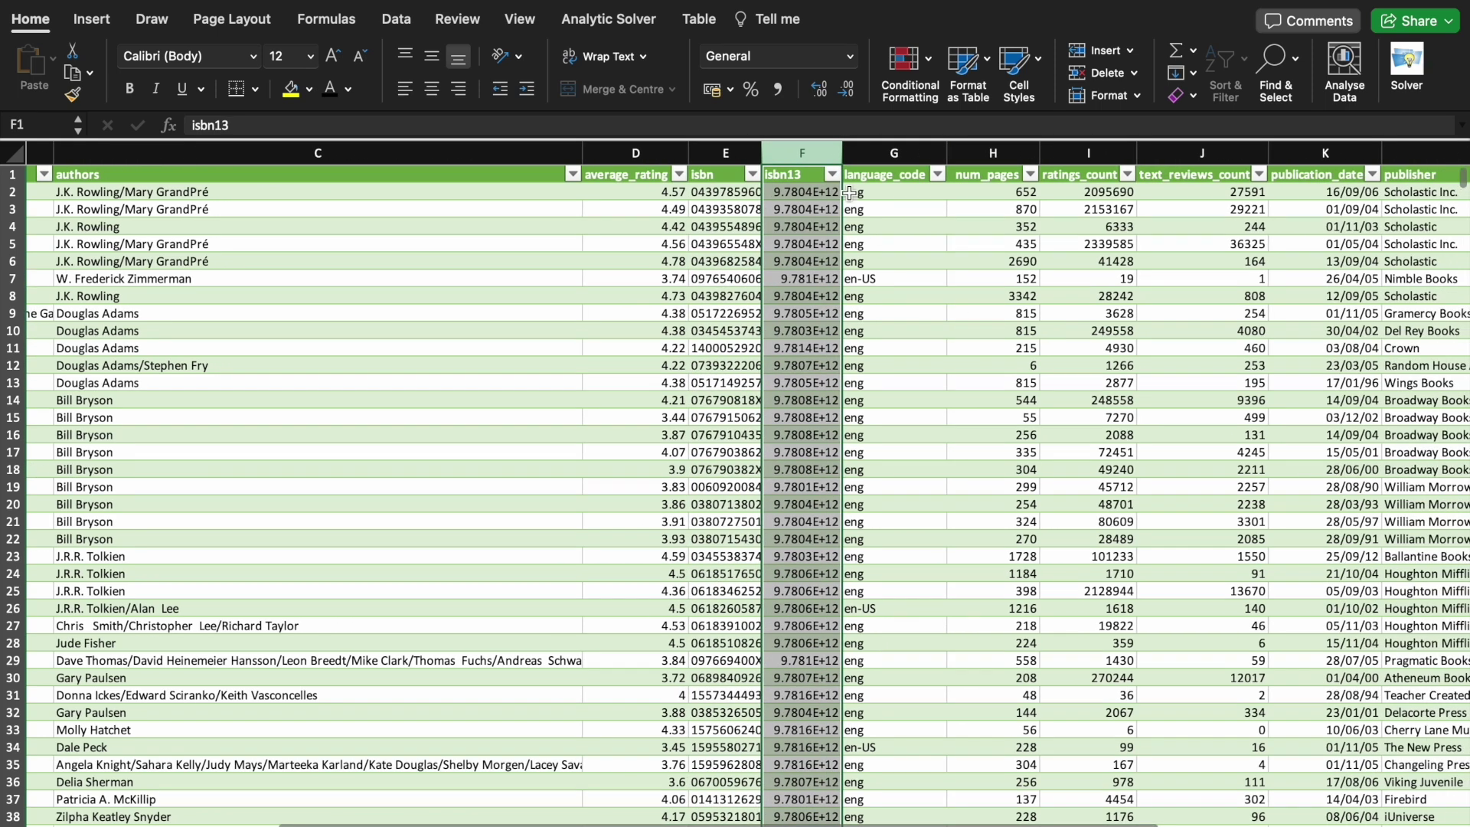
pyautogui.click(880, 151)
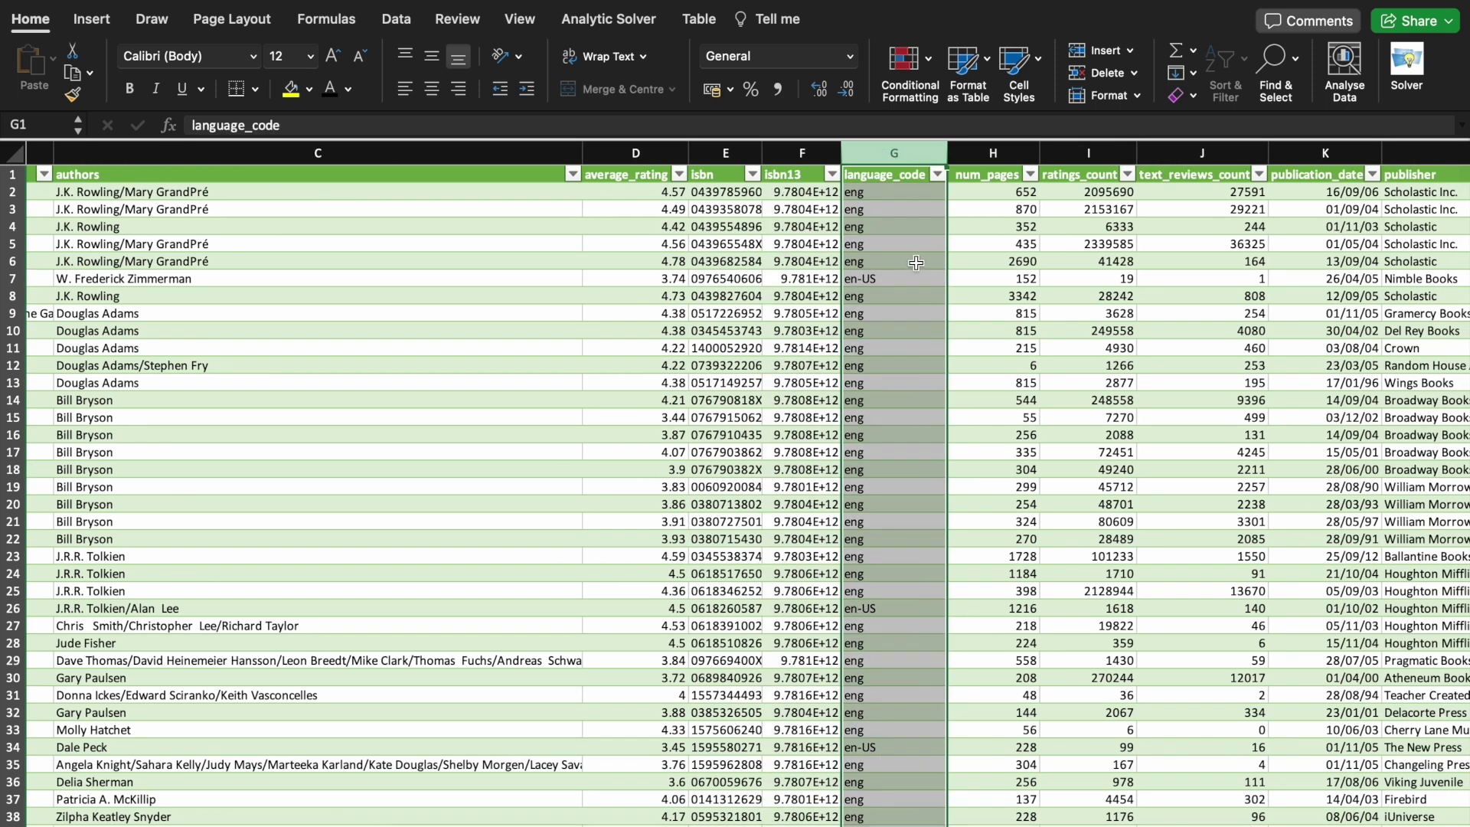
pyautogui.click(985, 156)
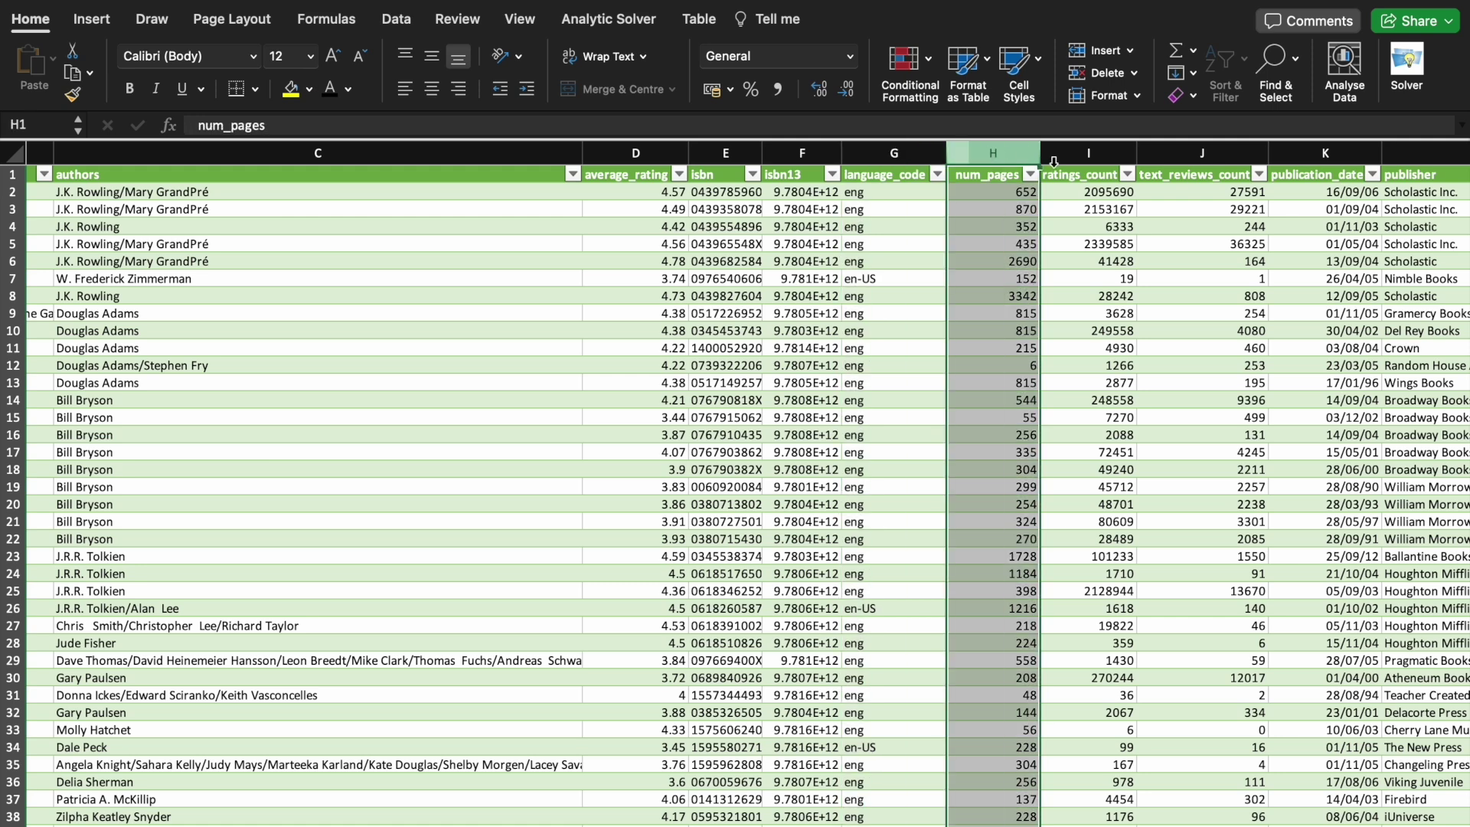
pyautogui.click(1072, 156)
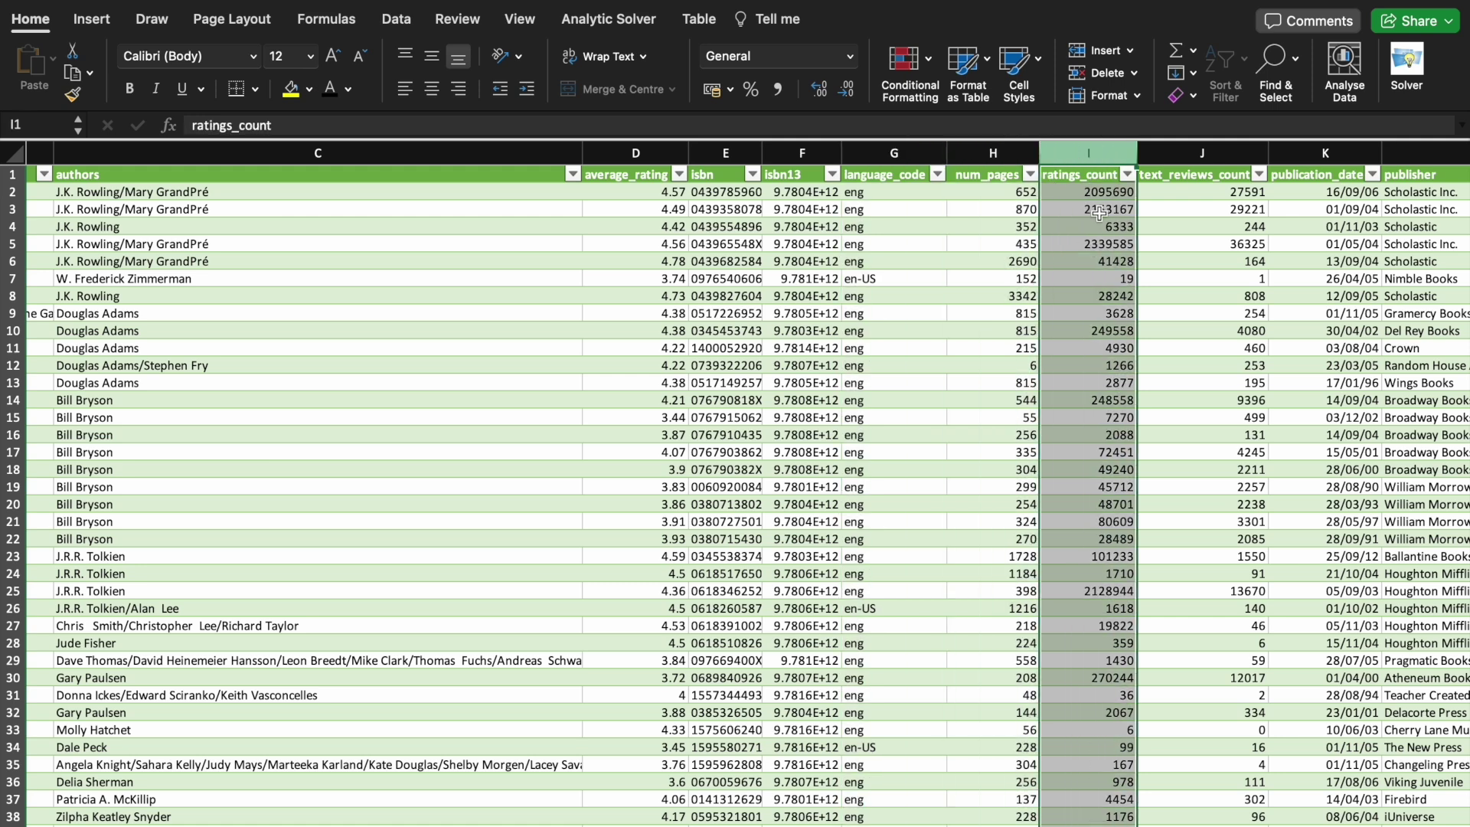
pyautogui.click(1179, 157)
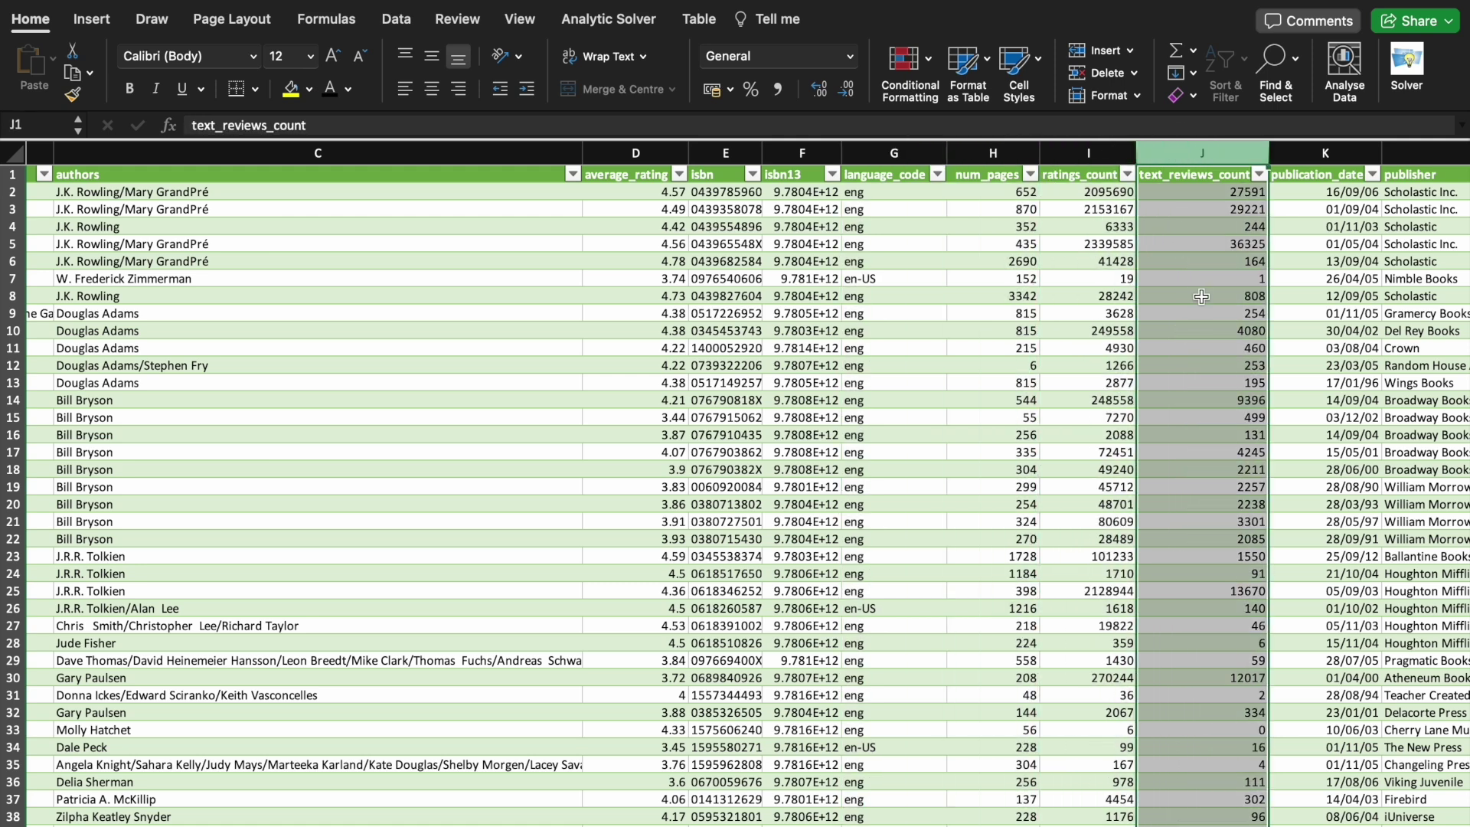
pyautogui.hscroll(5, 1201, 297)
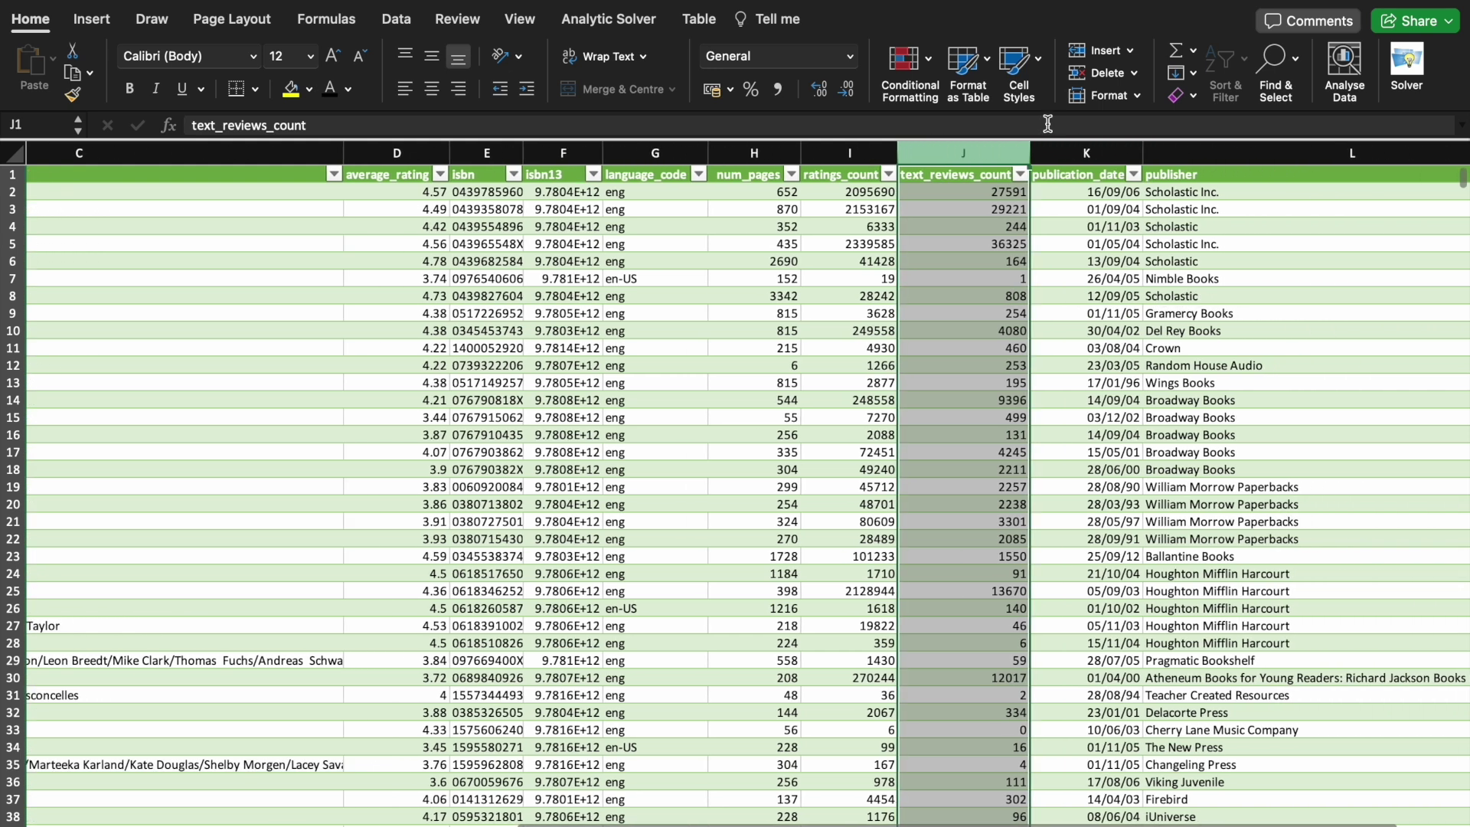
pyautogui.click(1076, 151)
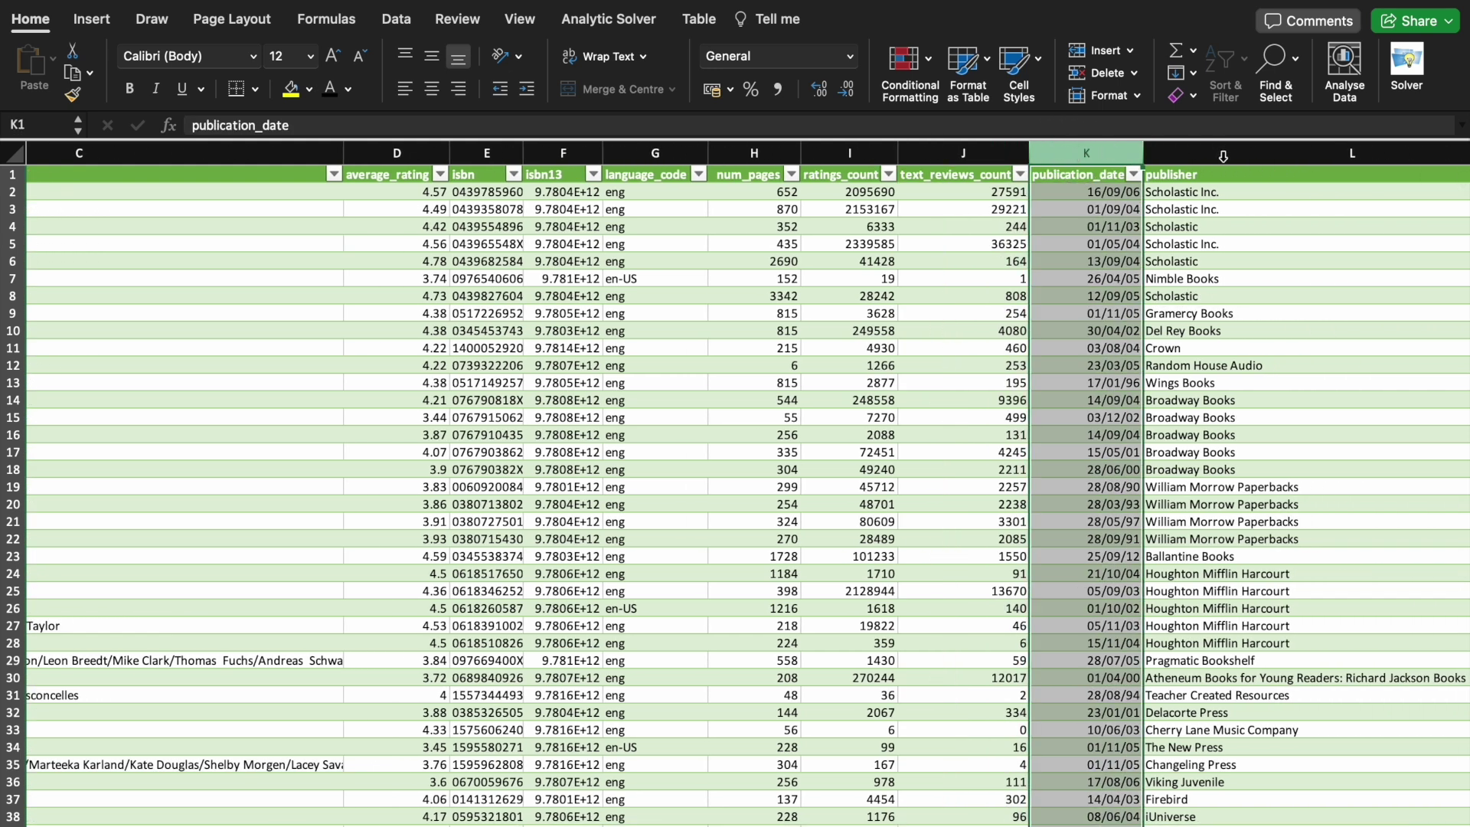
pyautogui.click(1223, 156)
pyautogui.hscroll(3, 1157, 316)
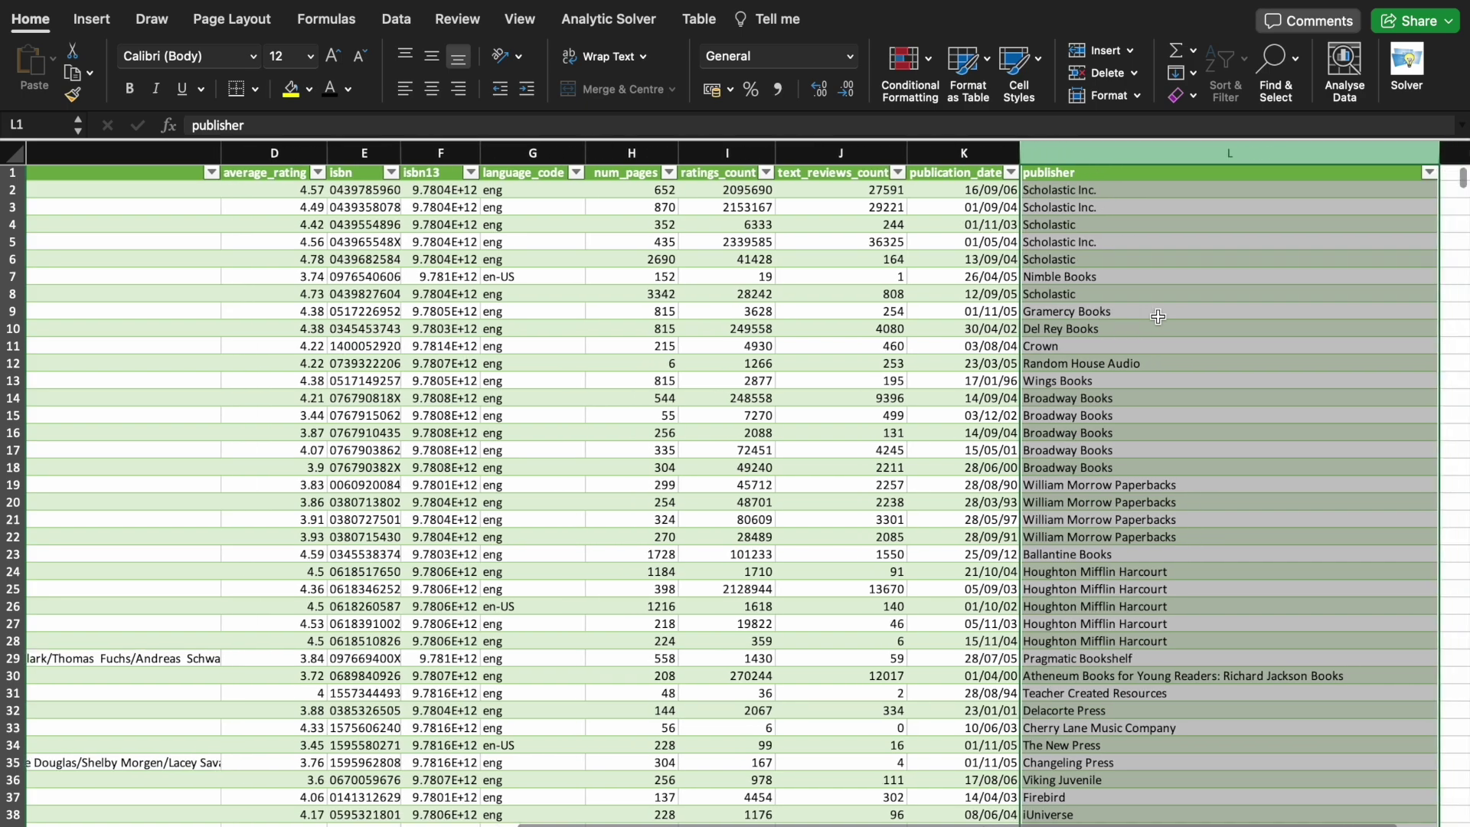
pyautogui.hscroll(-10, 1157, 317)
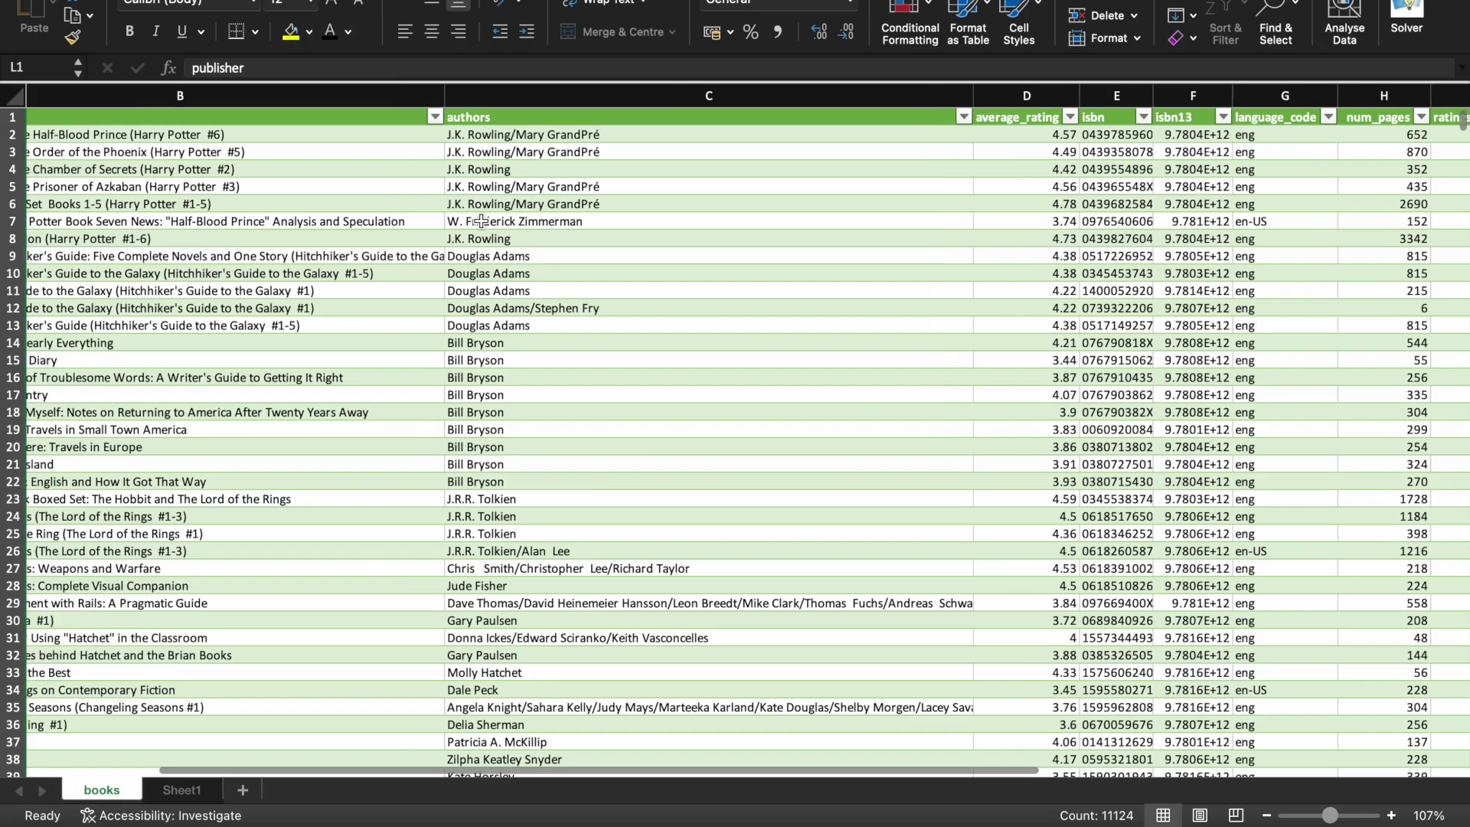
pyautogui.hscroll(-3, 481, 221)
pyautogui.click(331, 136)
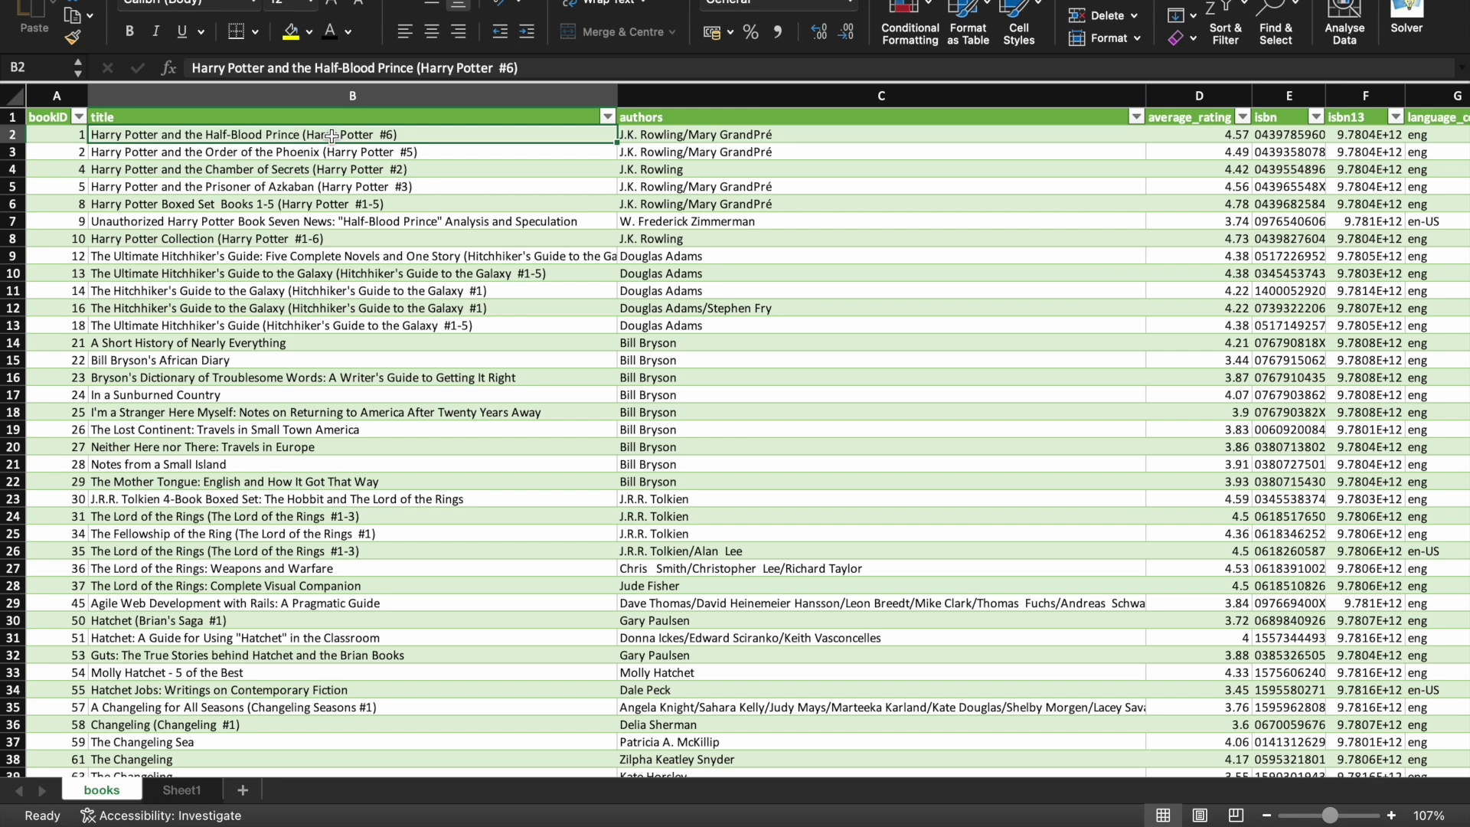
pyautogui.hotkey('ctrl', 'shift', 'Down')
pyautogui.moveTo(1087, 816)
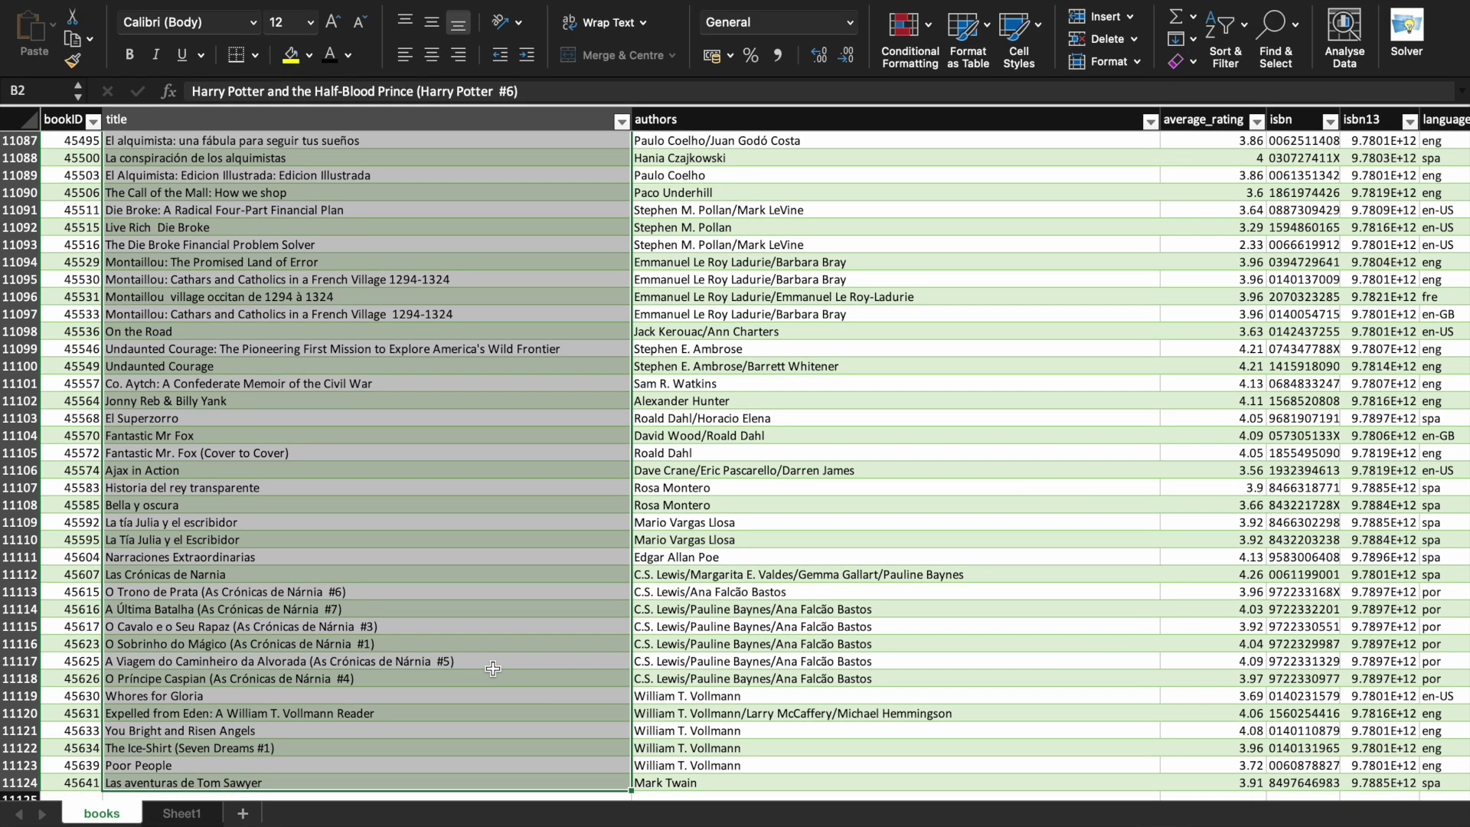
pyautogui.click(493, 643)
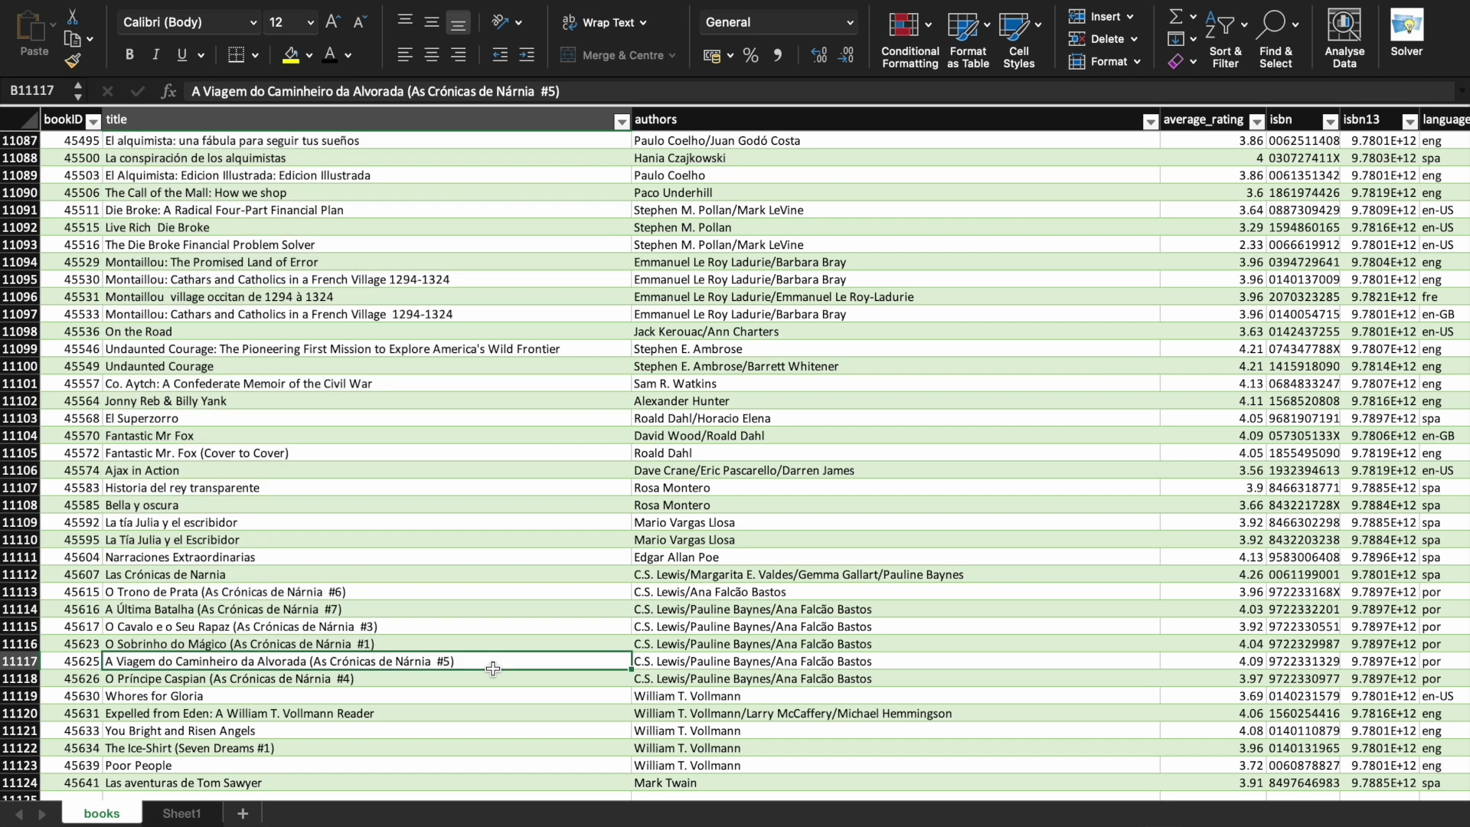
pyautogui.hotkey('ctrl', 'Up')
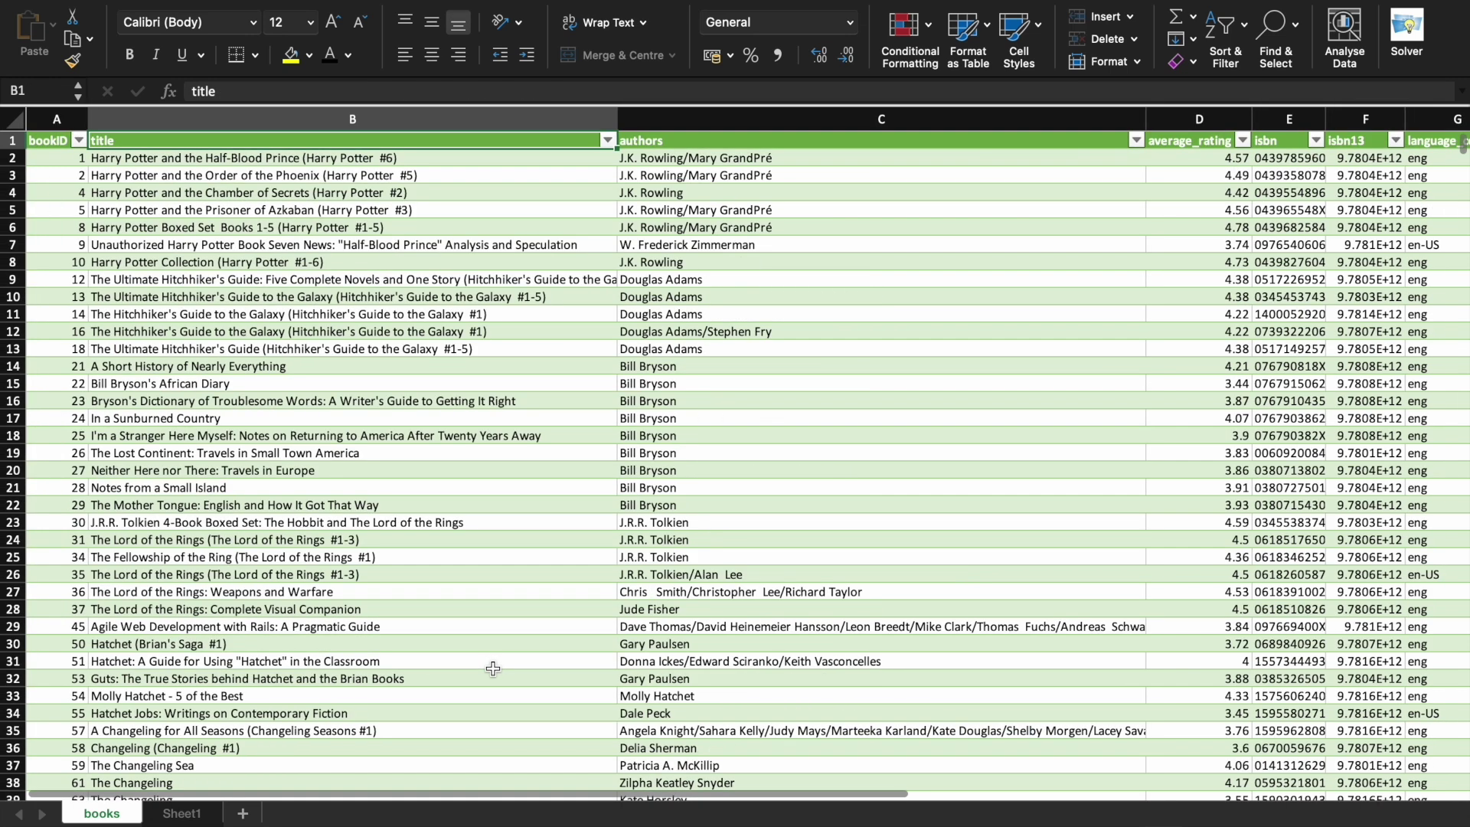
# Highlight the six question rows on Sheet1, then select every cell of the books sheet.
pyautogui.click(184, 814)
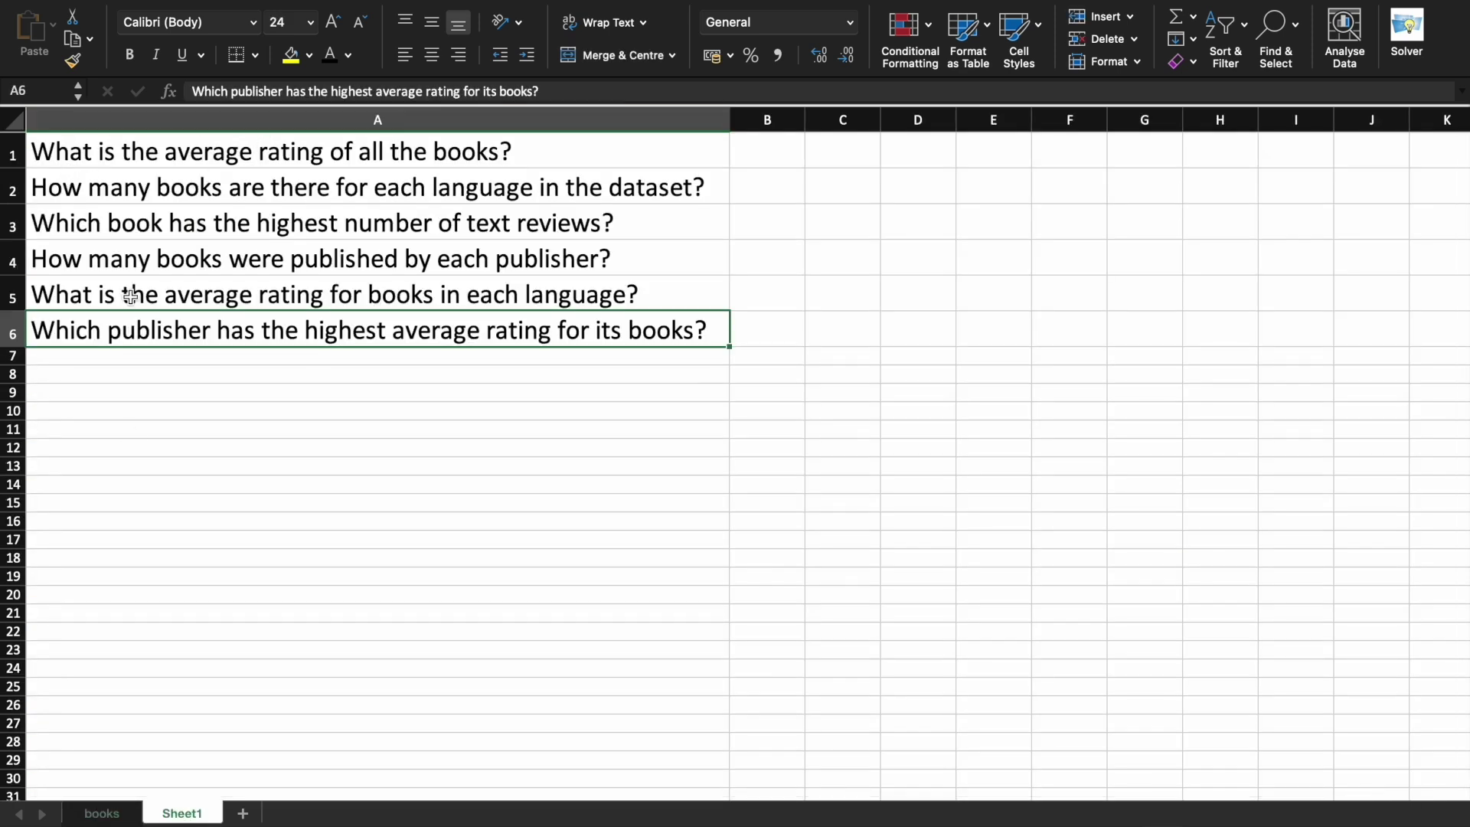
pyautogui.moveTo(784, 325); pyautogui.dragTo(507, 161)
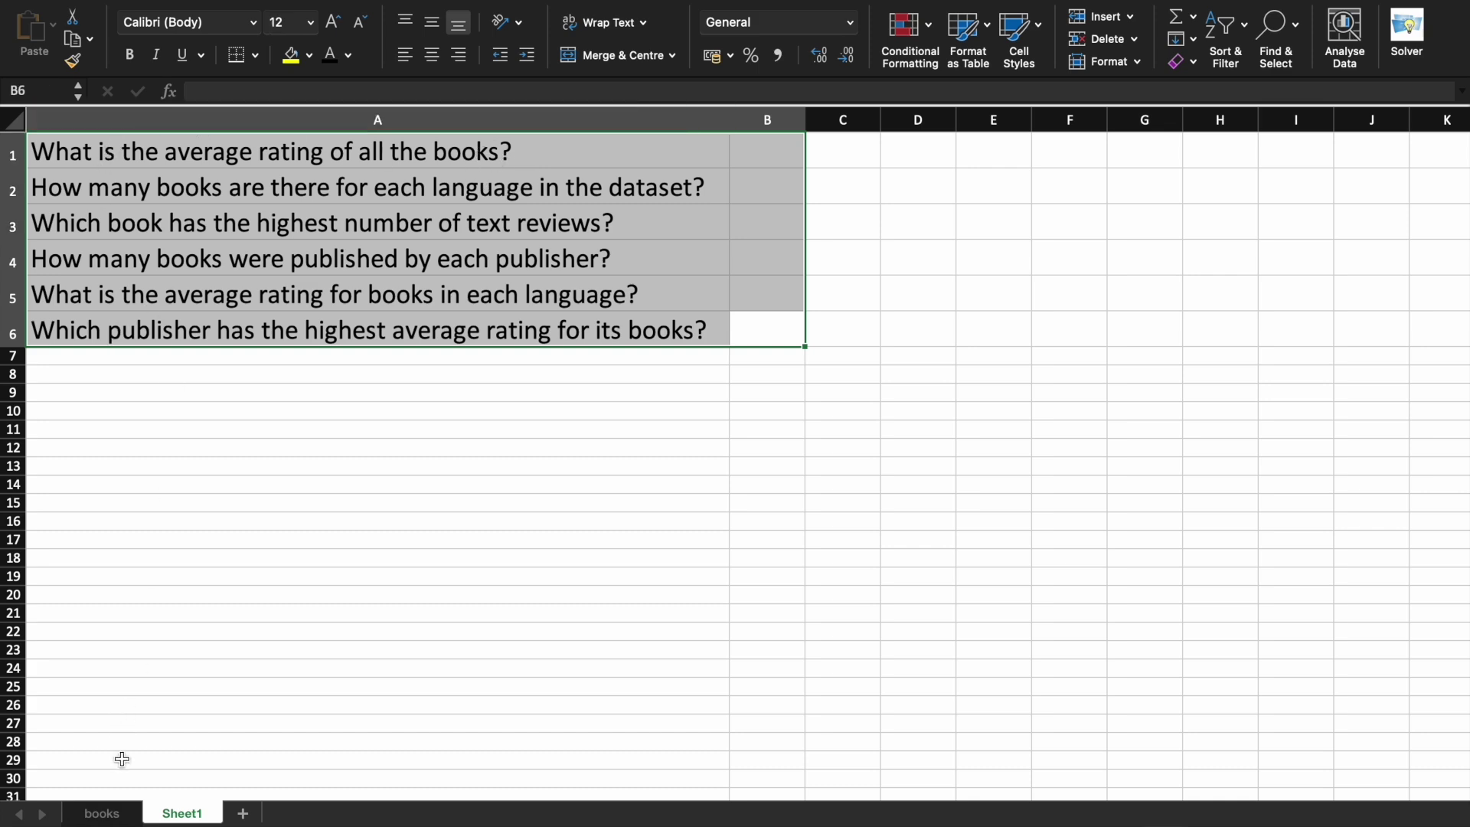
pyautogui.click(104, 813)
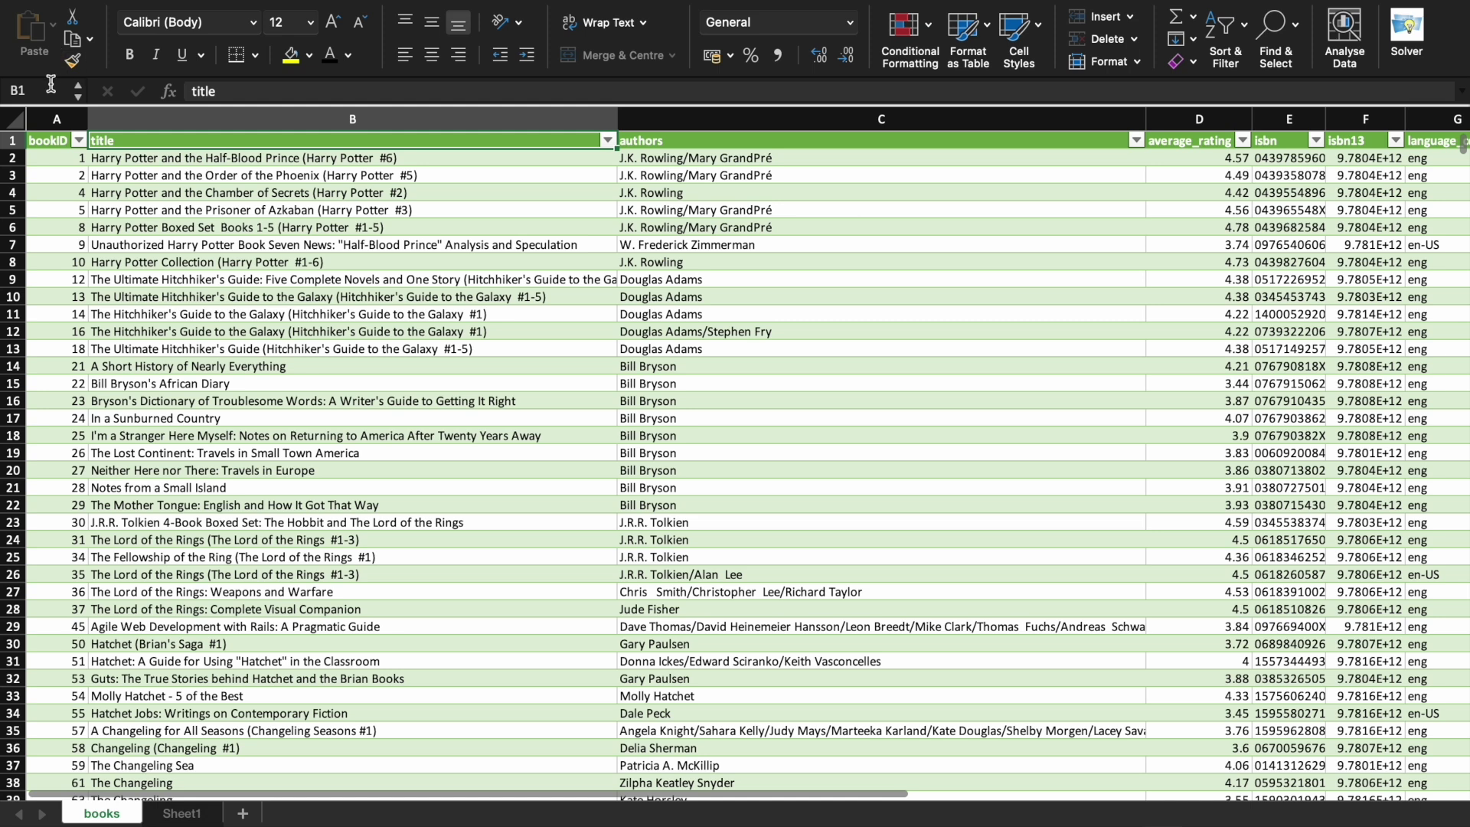
pyautogui.click(12, 116)
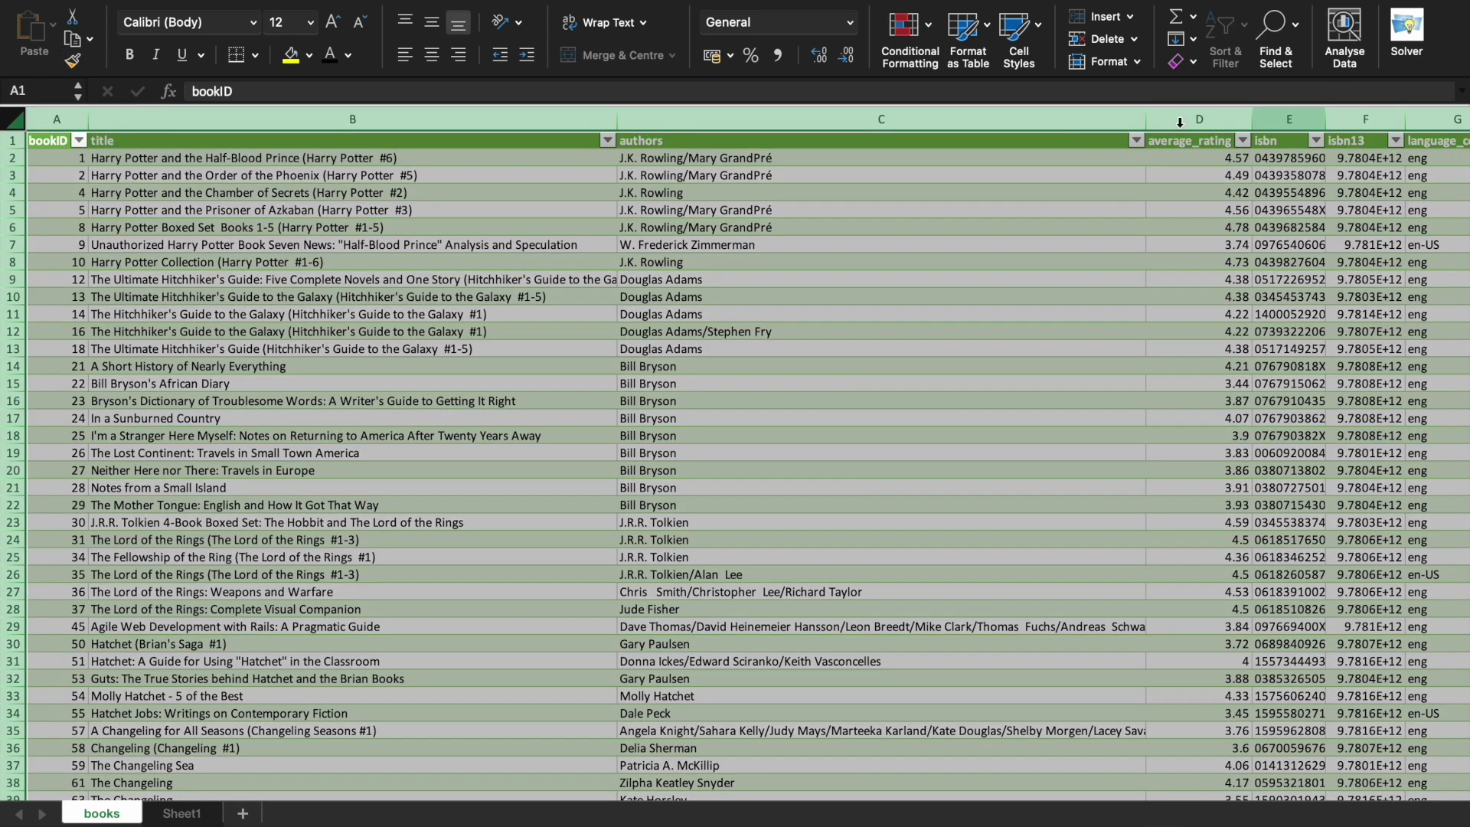
# Ask Analyse Data 'What is the average rating of all the books?' using the first question from Sheet1.
pyautogui.click(1342, 33)
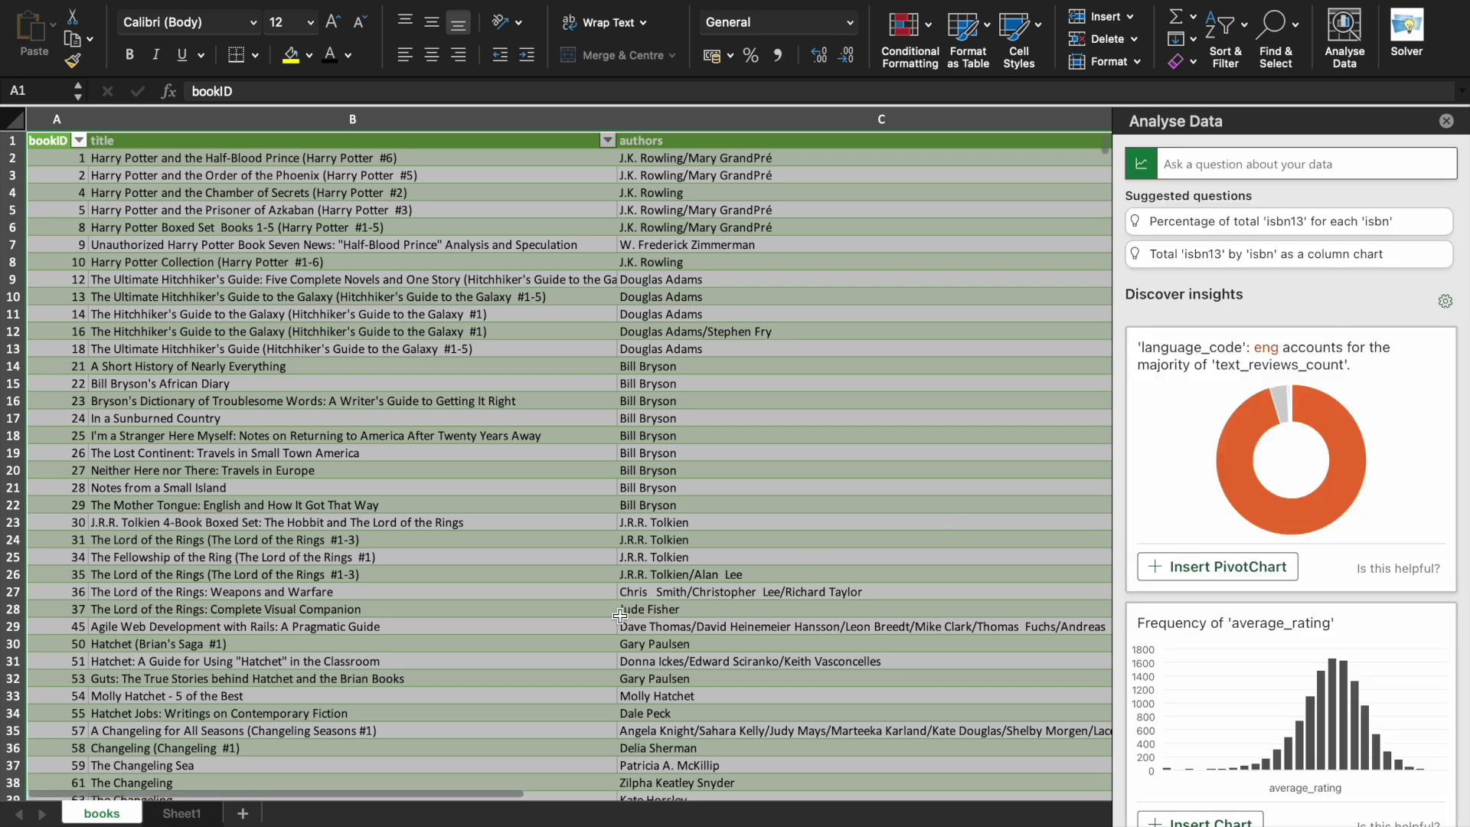
pyautogui.click(187, 813)
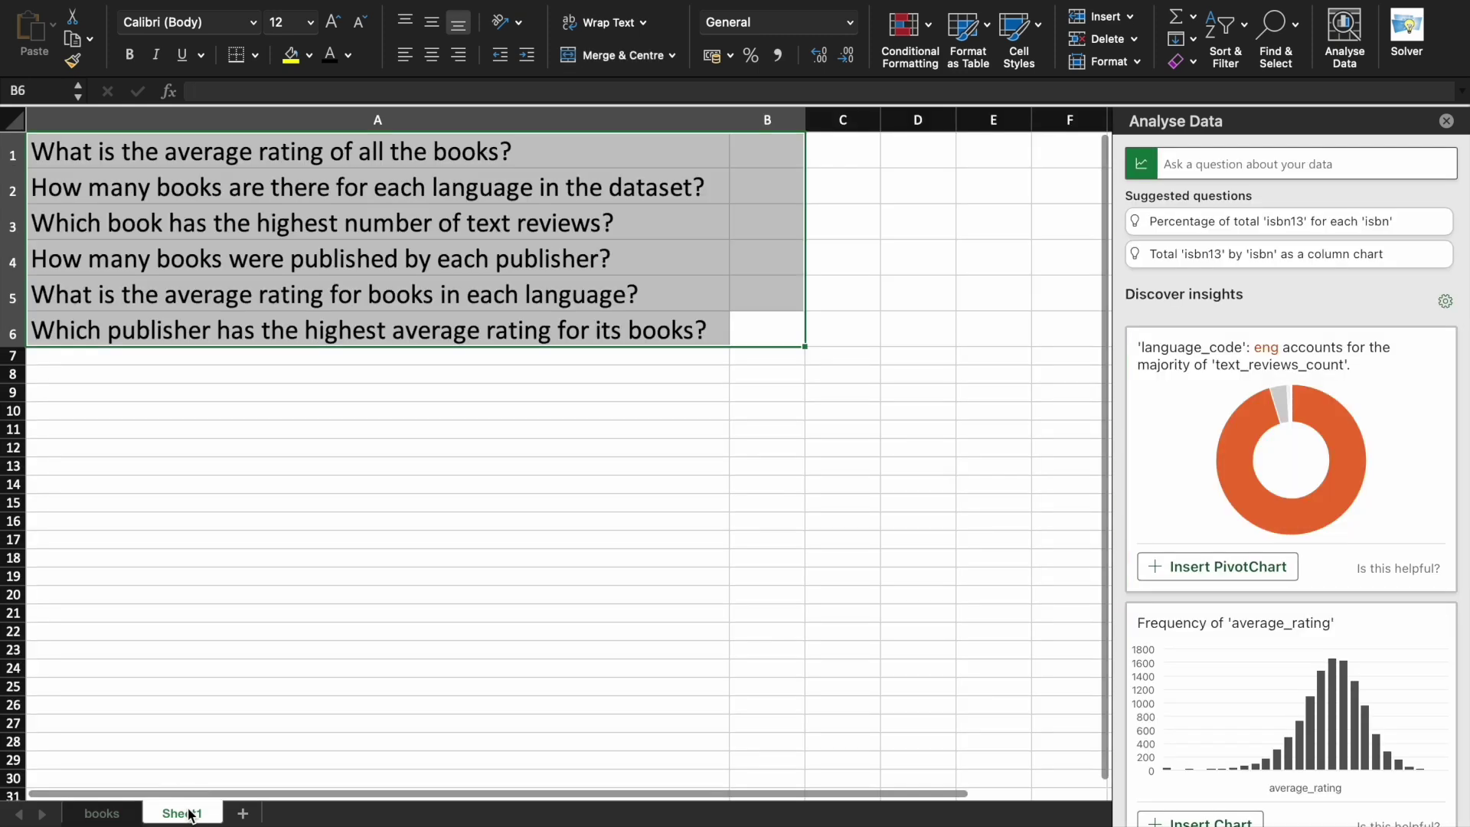
pyautogui.click(406, 152)
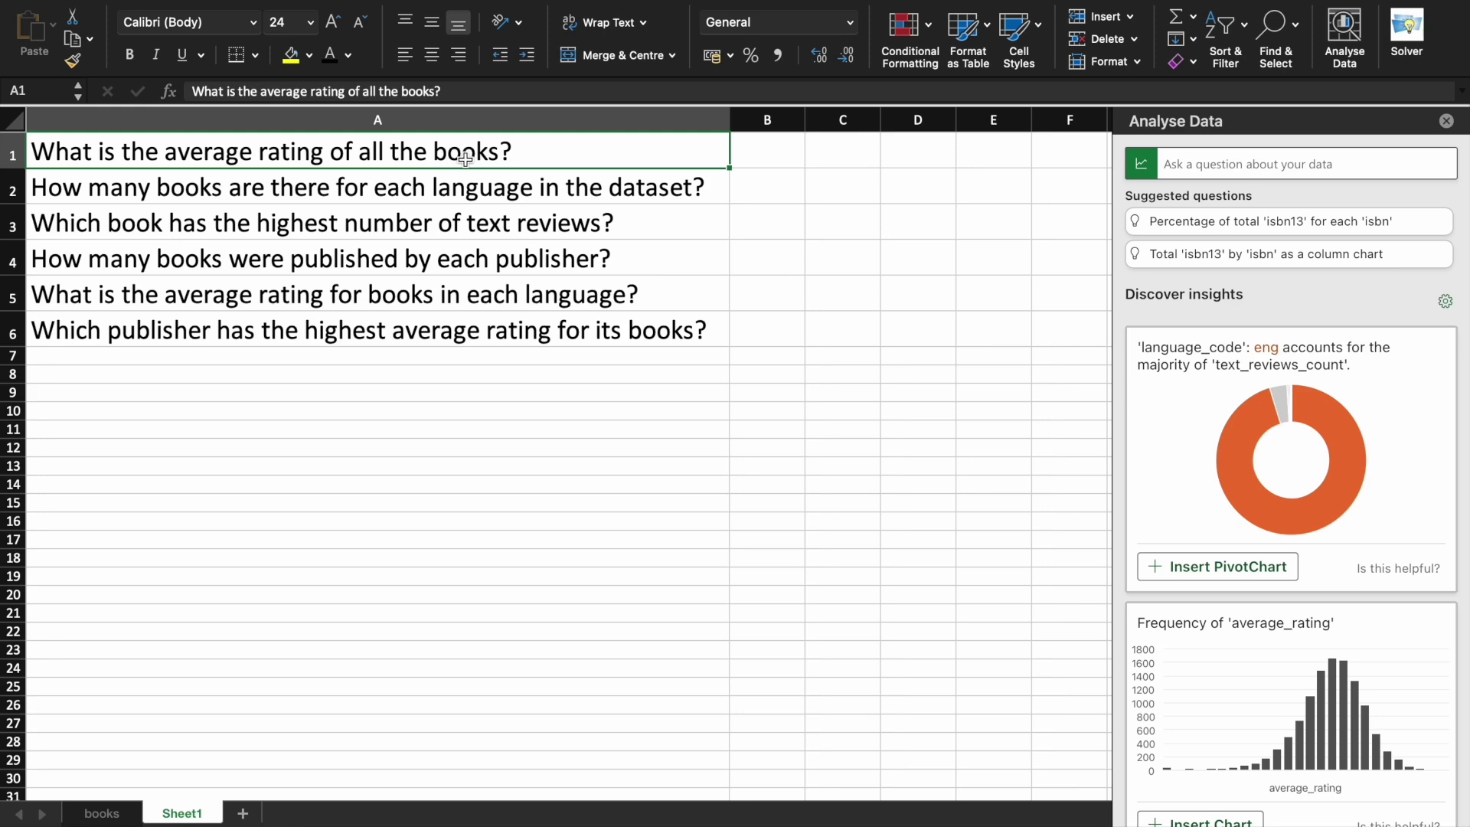
pyautogui.click(97, 813)
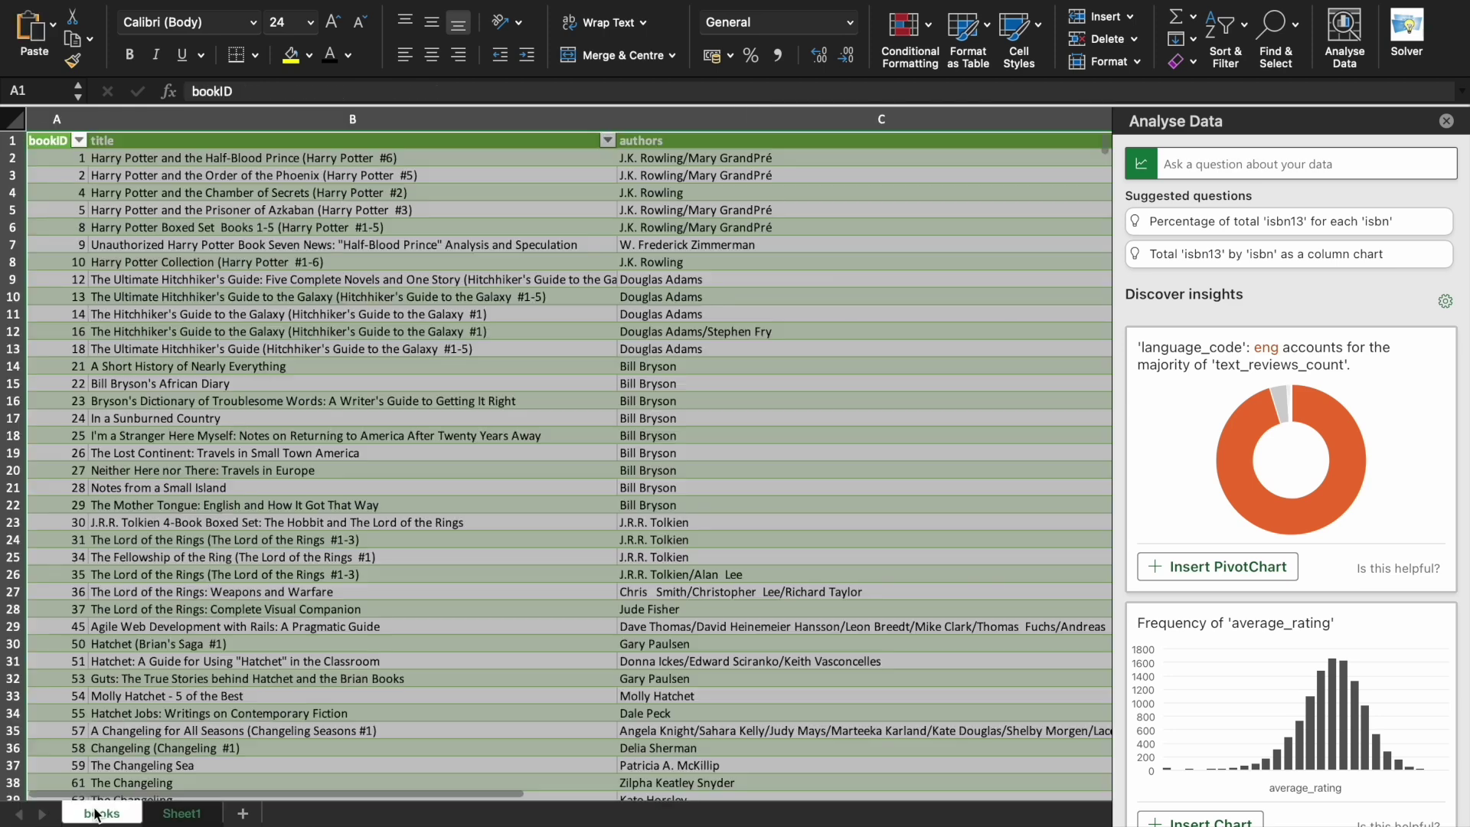
pyautogui.click(1263, 163)
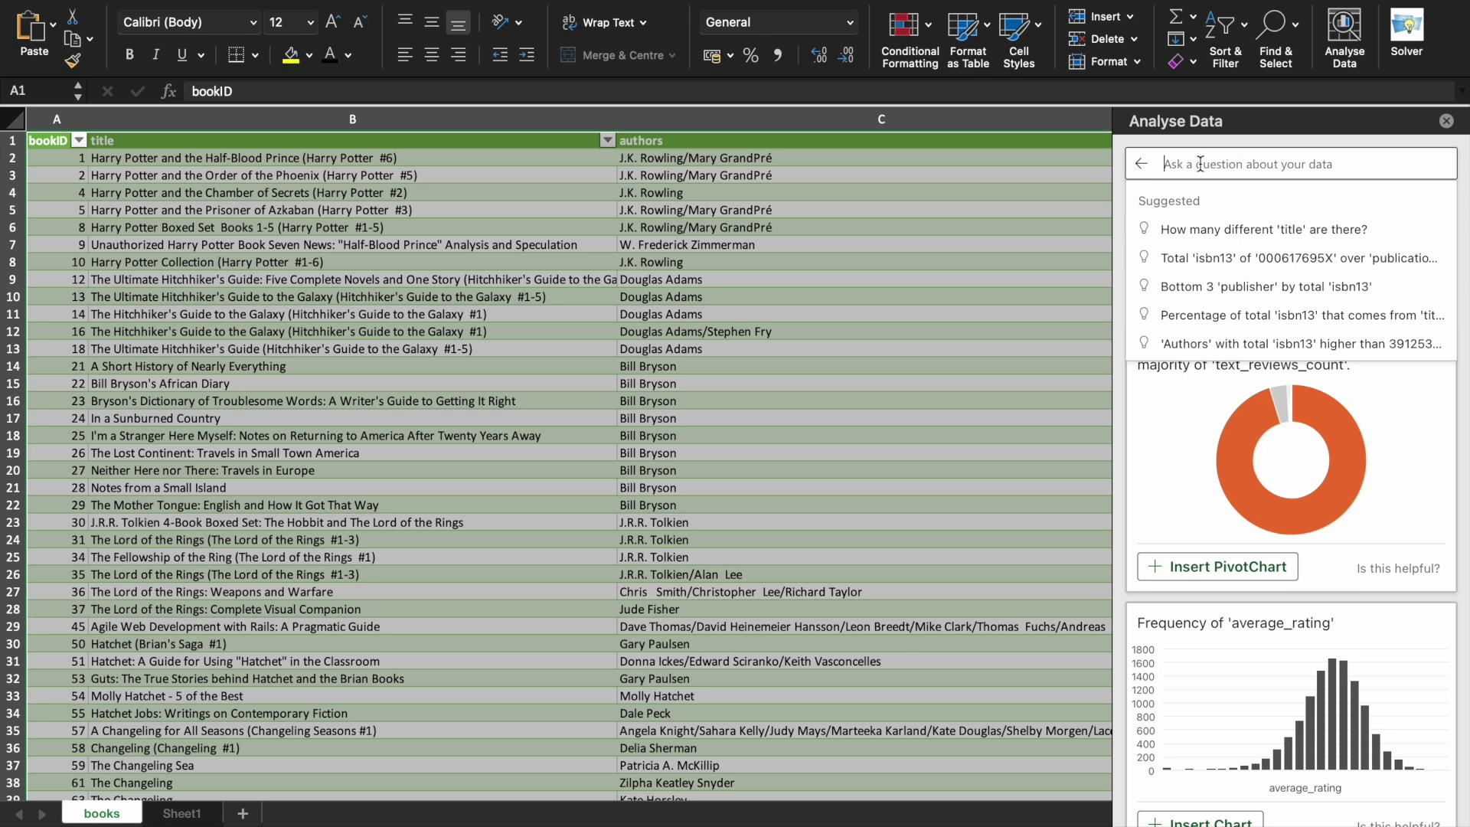
pyautogui.write('What is the average rating of all the books?')
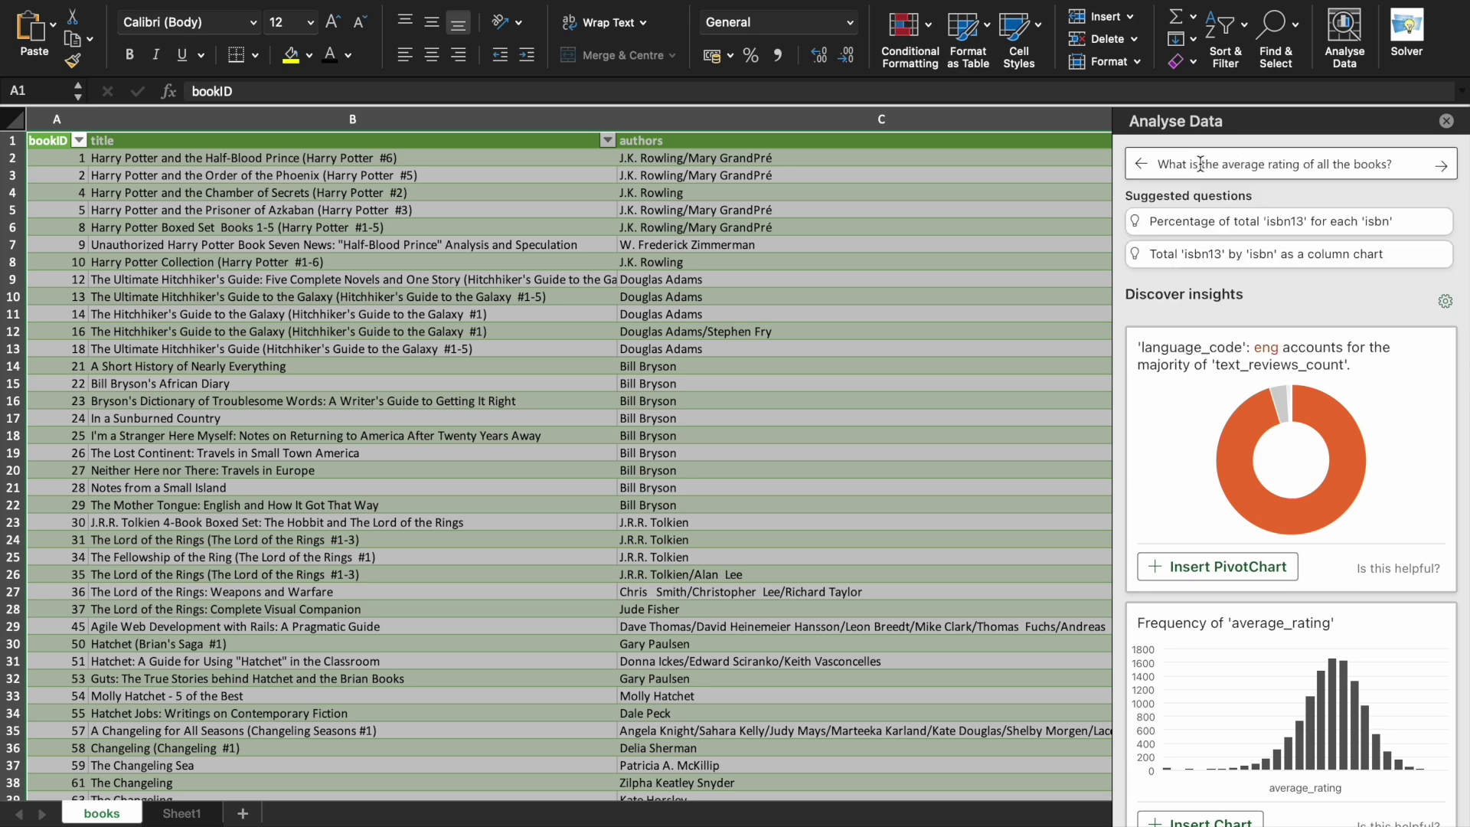
pyautogui.press('Return')
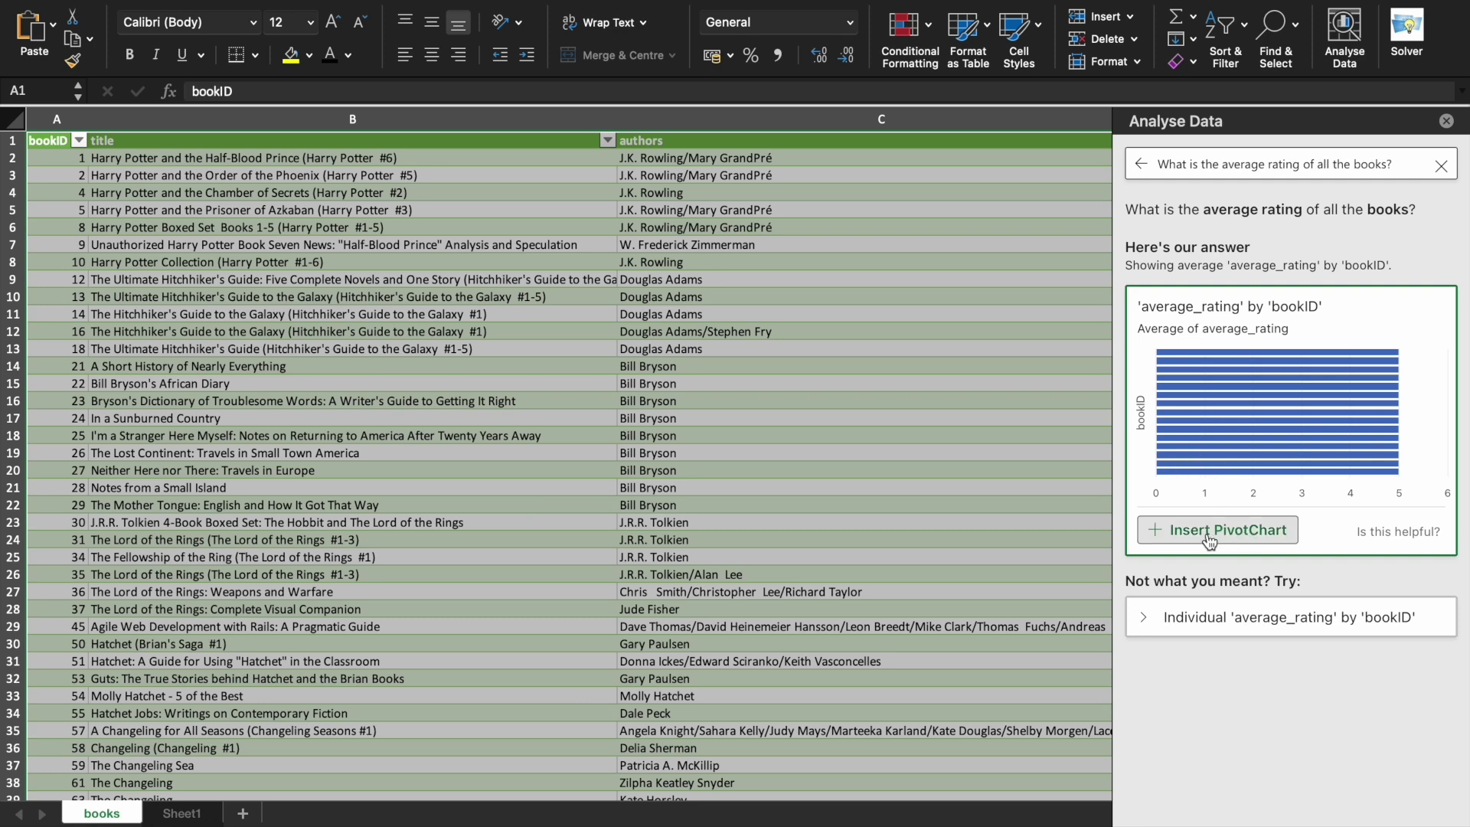
# Insert the suggested answer as a Suggestion1 pivot sheet and drop bookID from its rows.
pyautogui.click(1252, 534)
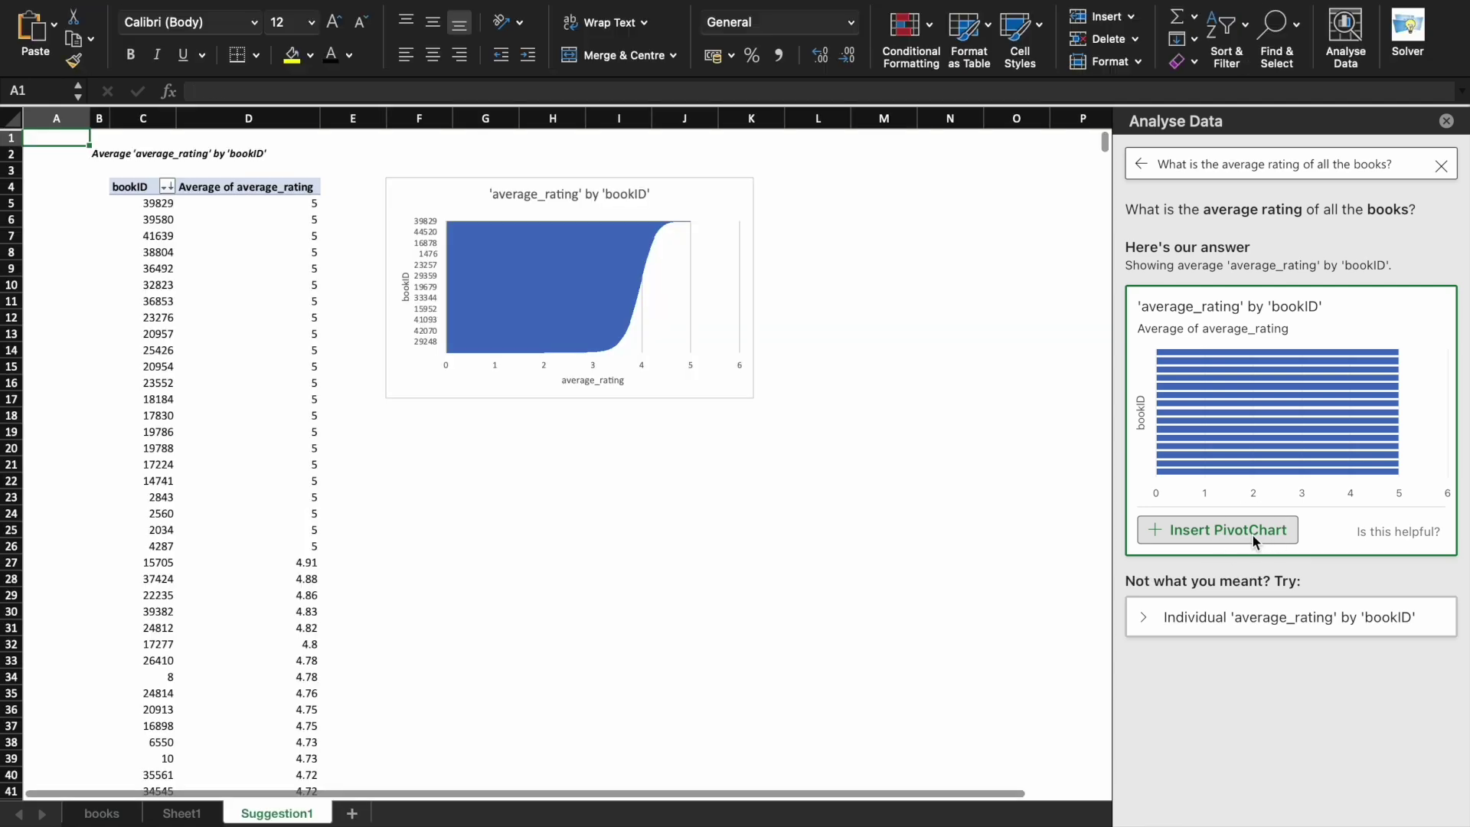
pyautogui.click(140, 191)
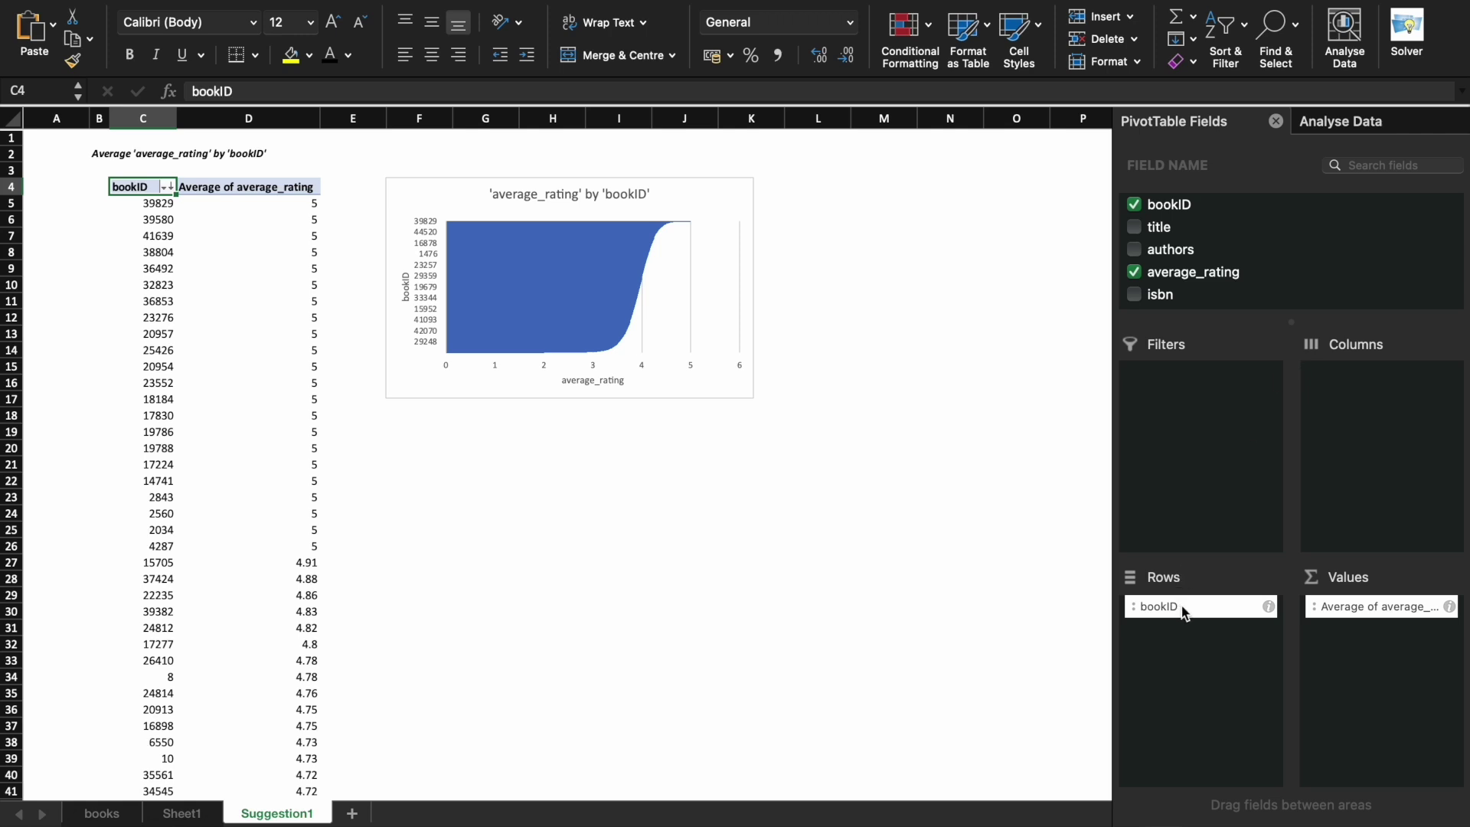
pyautogui.moveTo(1184, 612); pyautogui.dragTo(1222, 253)
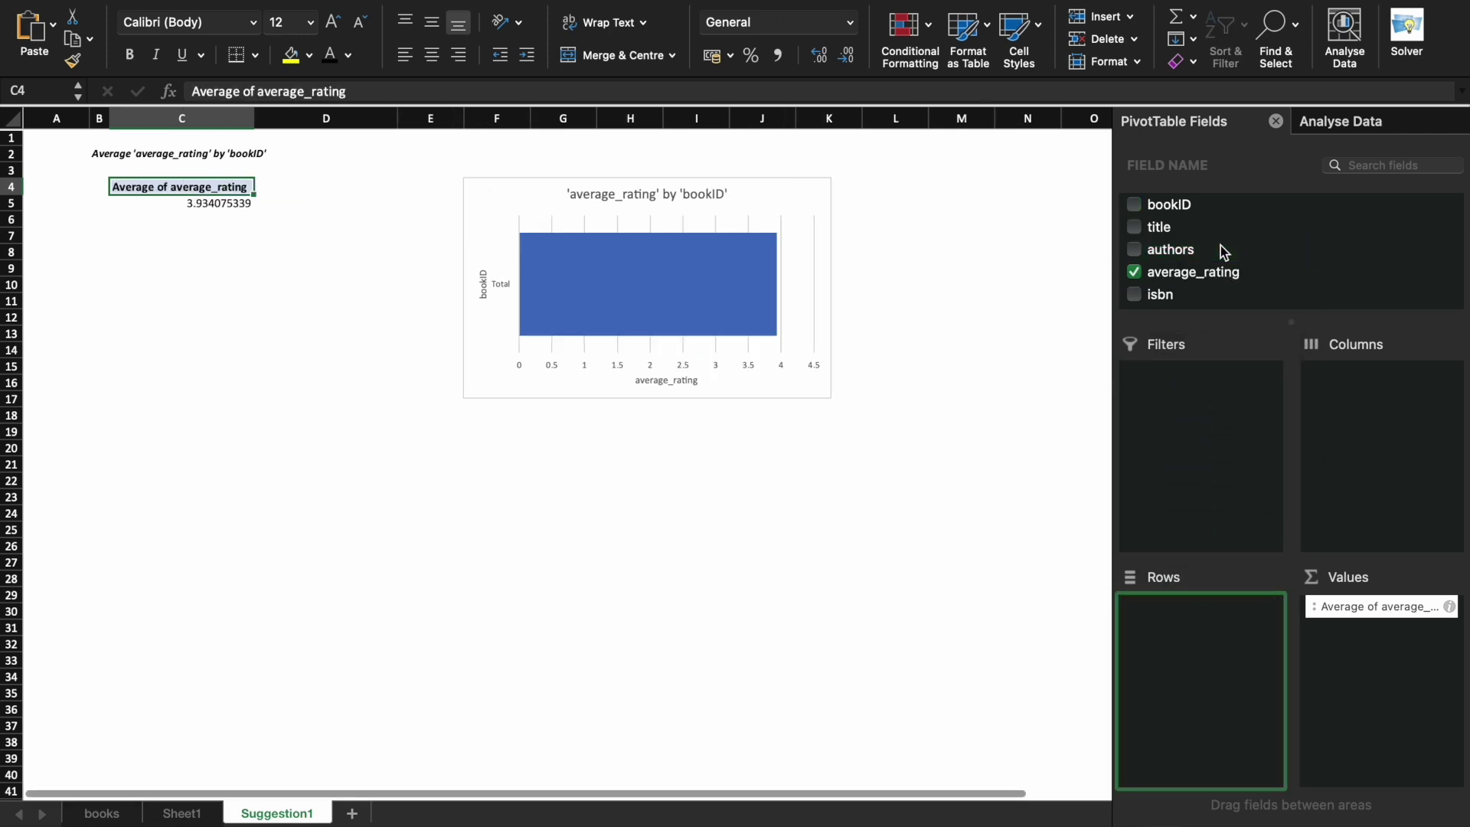
# Remove the chart and confirm the overall average rating of 3.934 before returning to Sheet1.
pyautogui.click(497, 195)
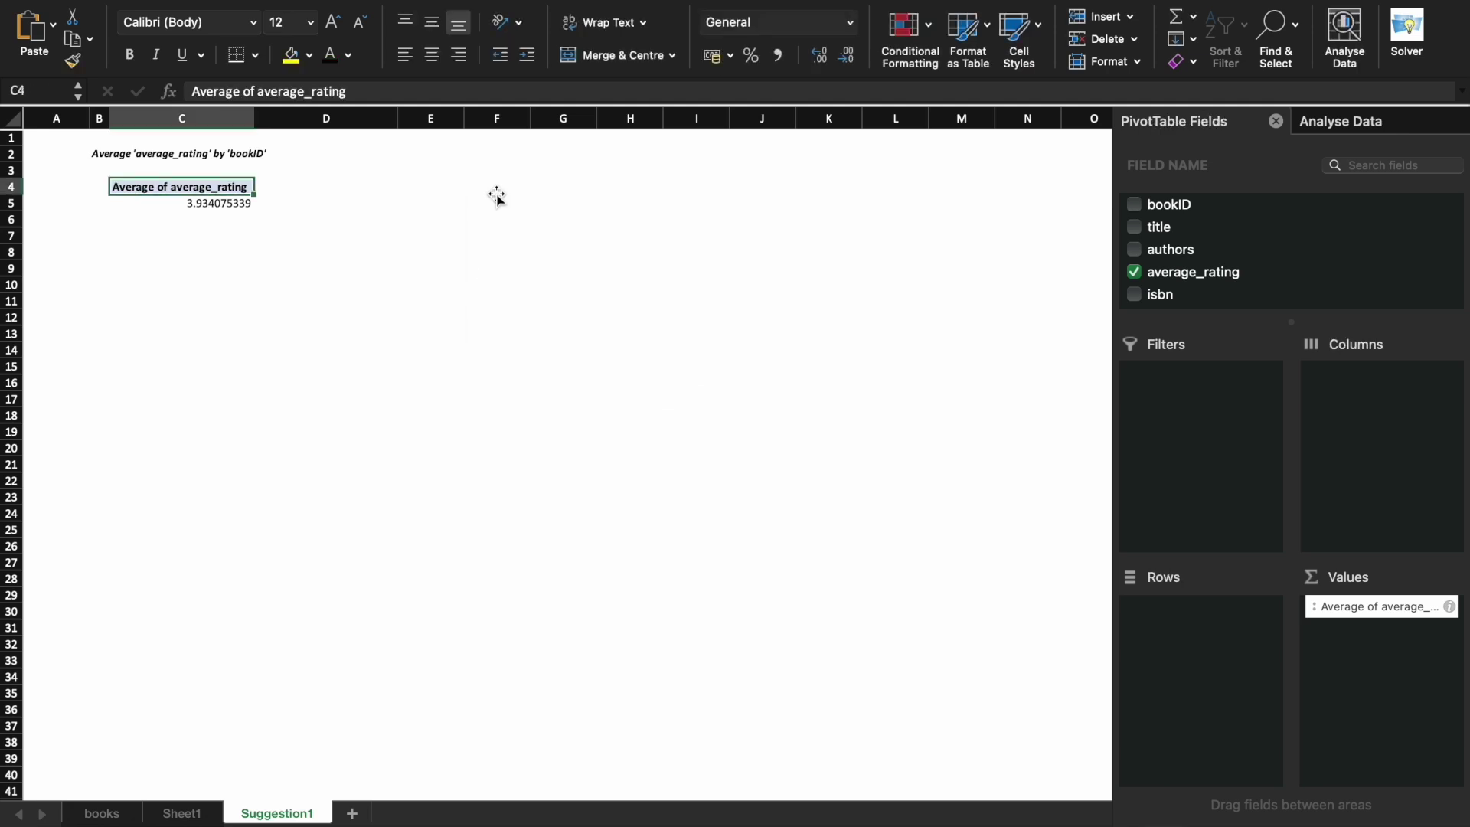
pyautogui.scroll(5, 496, 197)
pyautogui.hscroll(-3, 857, 372)
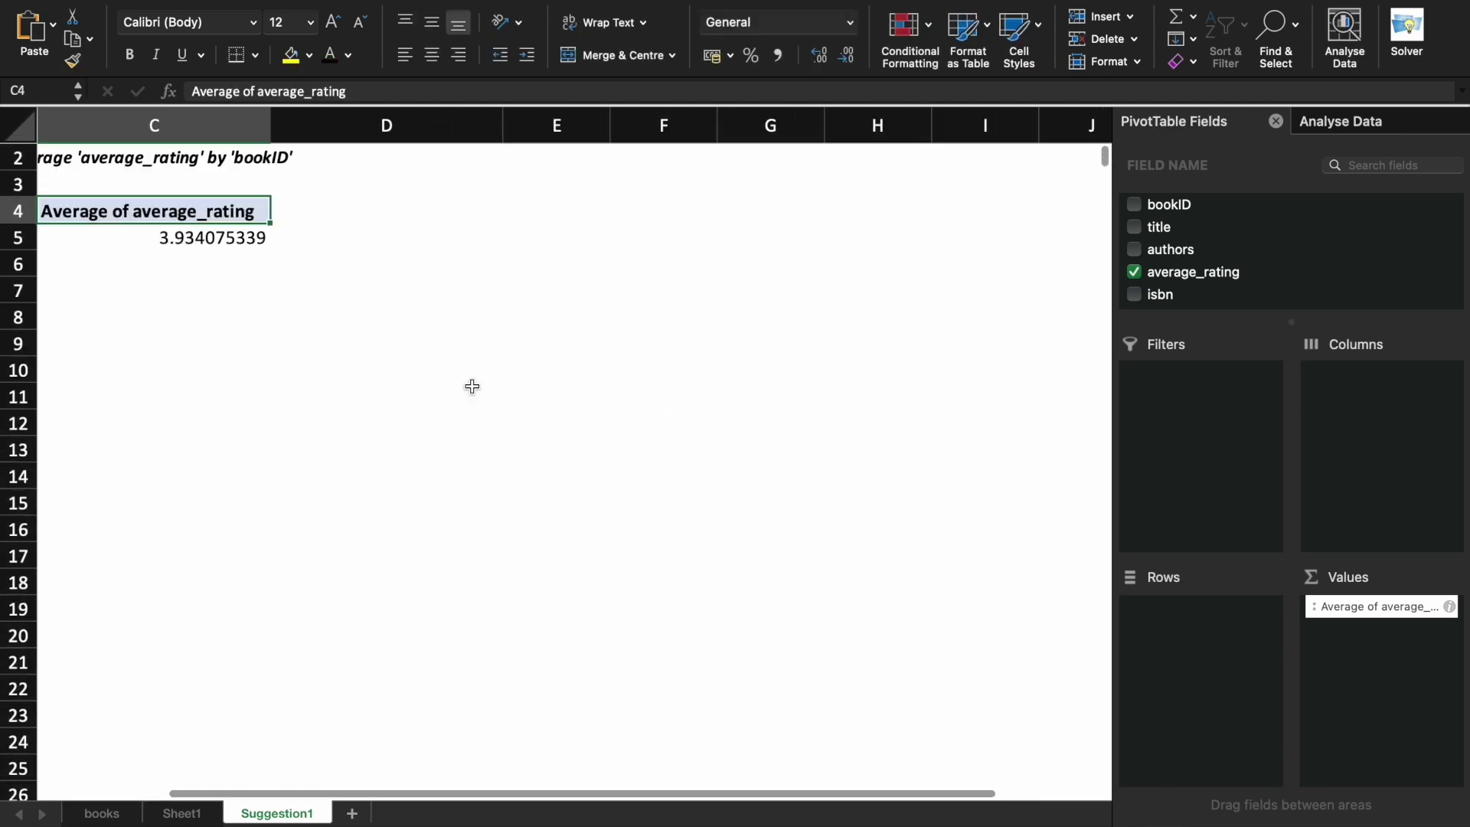
pyautogui.hscroll(-2, 473, 387)
pyautogui.hscroll(-1, 472, 387)
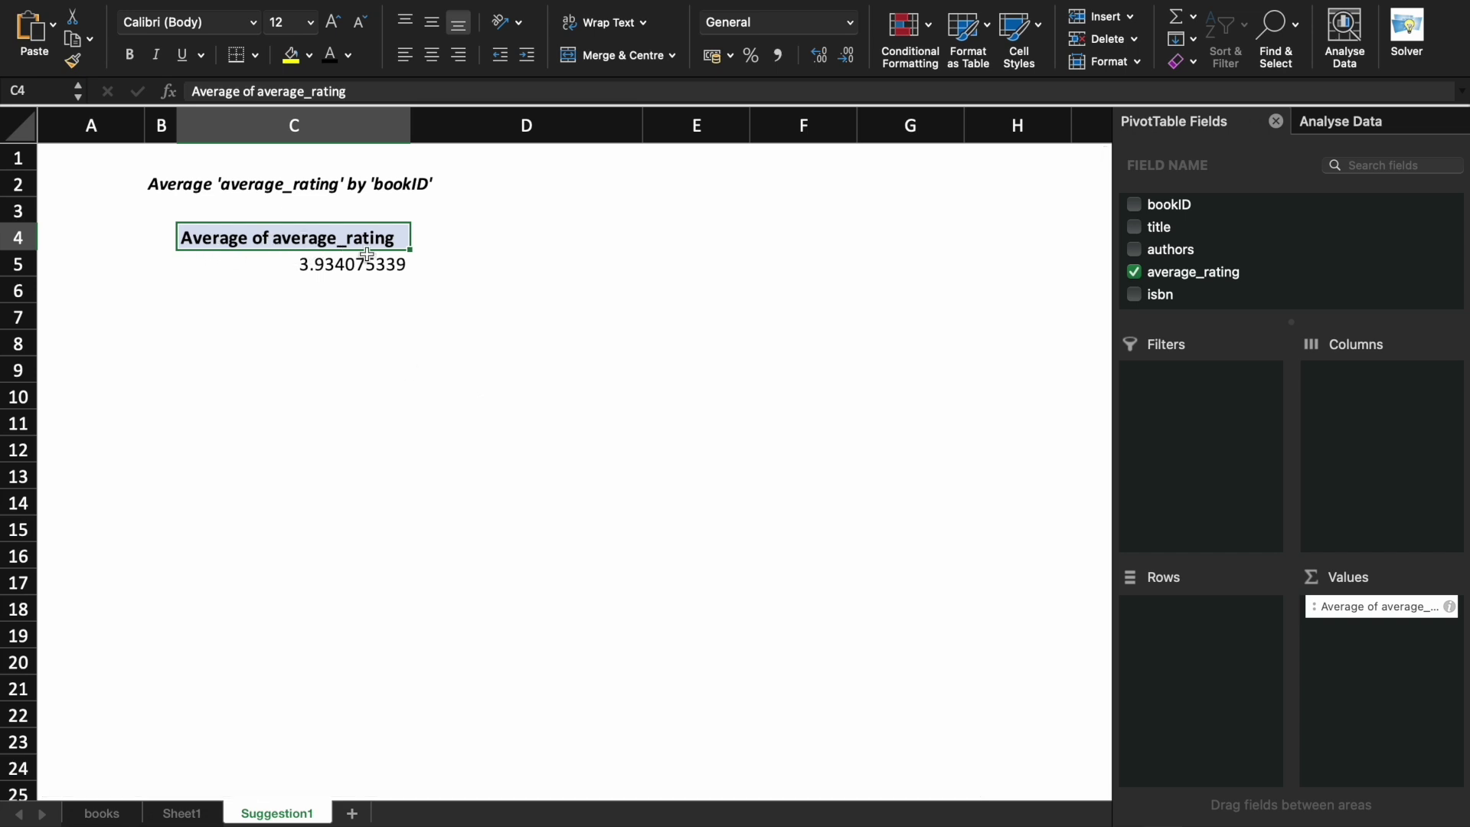
pyautogui.click(308, 270)
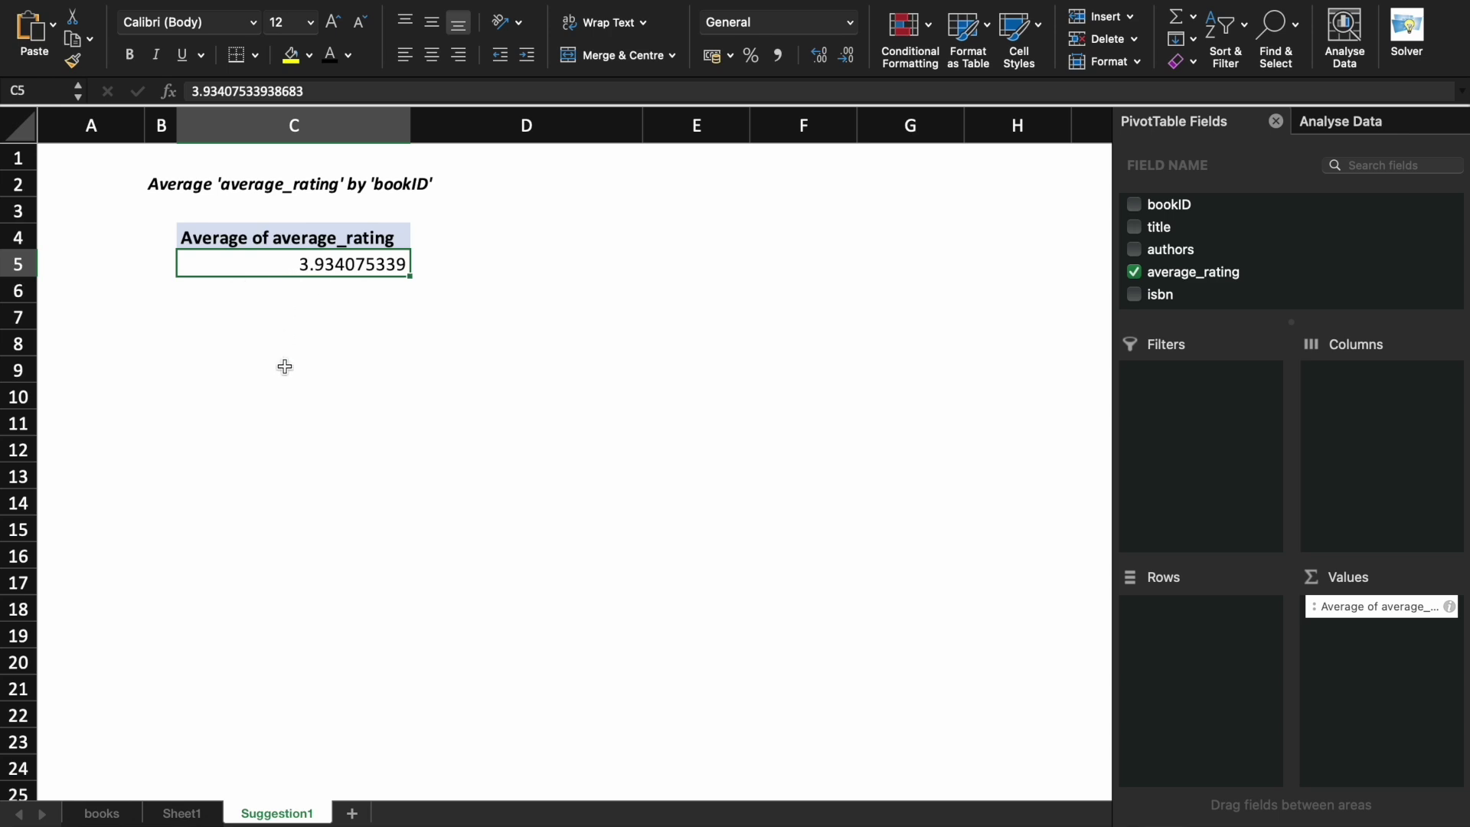
pyautogui.click(182, 814)
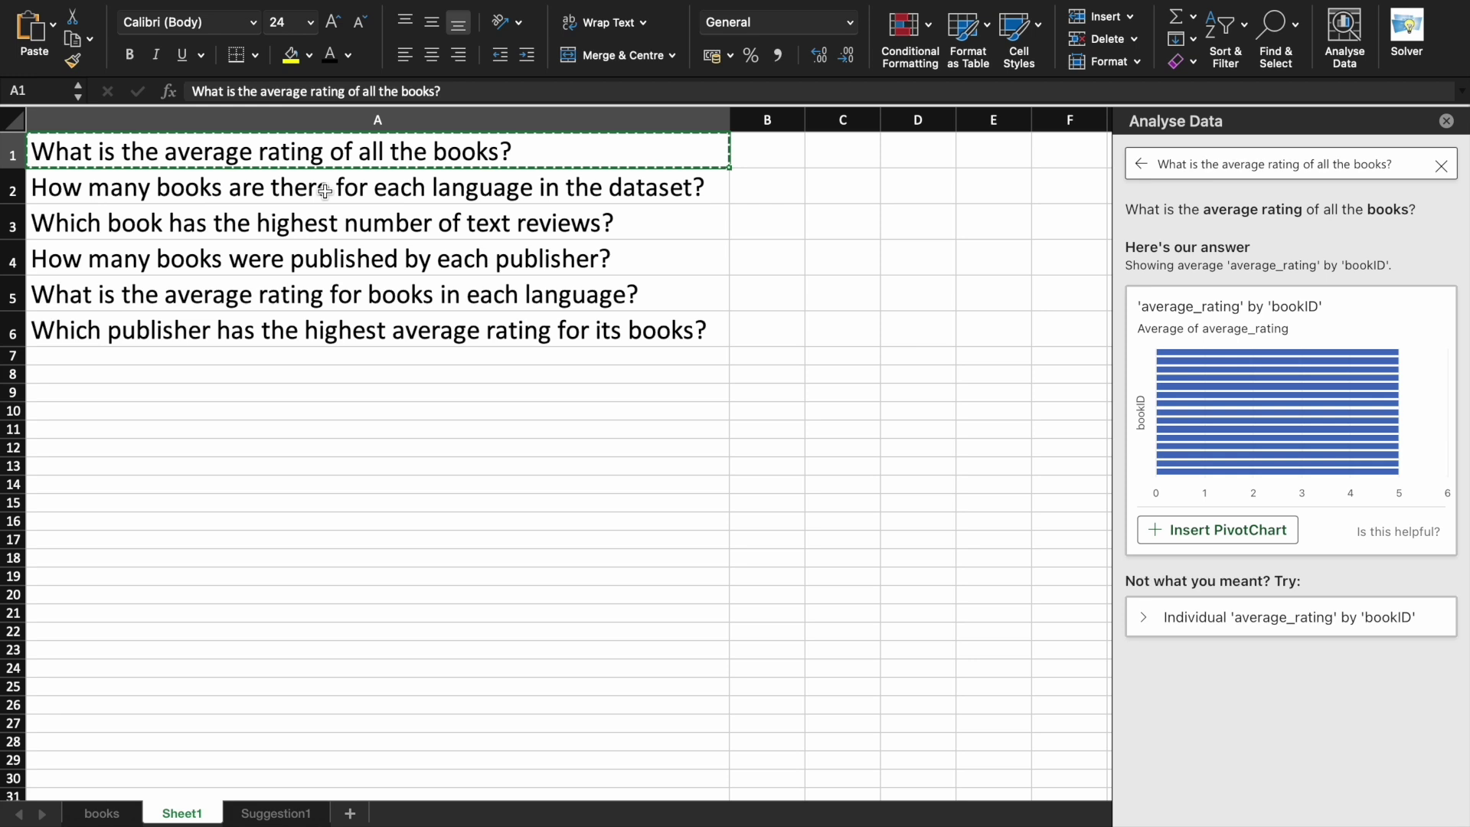
# Copy the books-per-language question from Sheet1 and submit it to Analyse Data on the books sheet.
pyautogui.click(428, 195)
pyautogui.press('super+c')
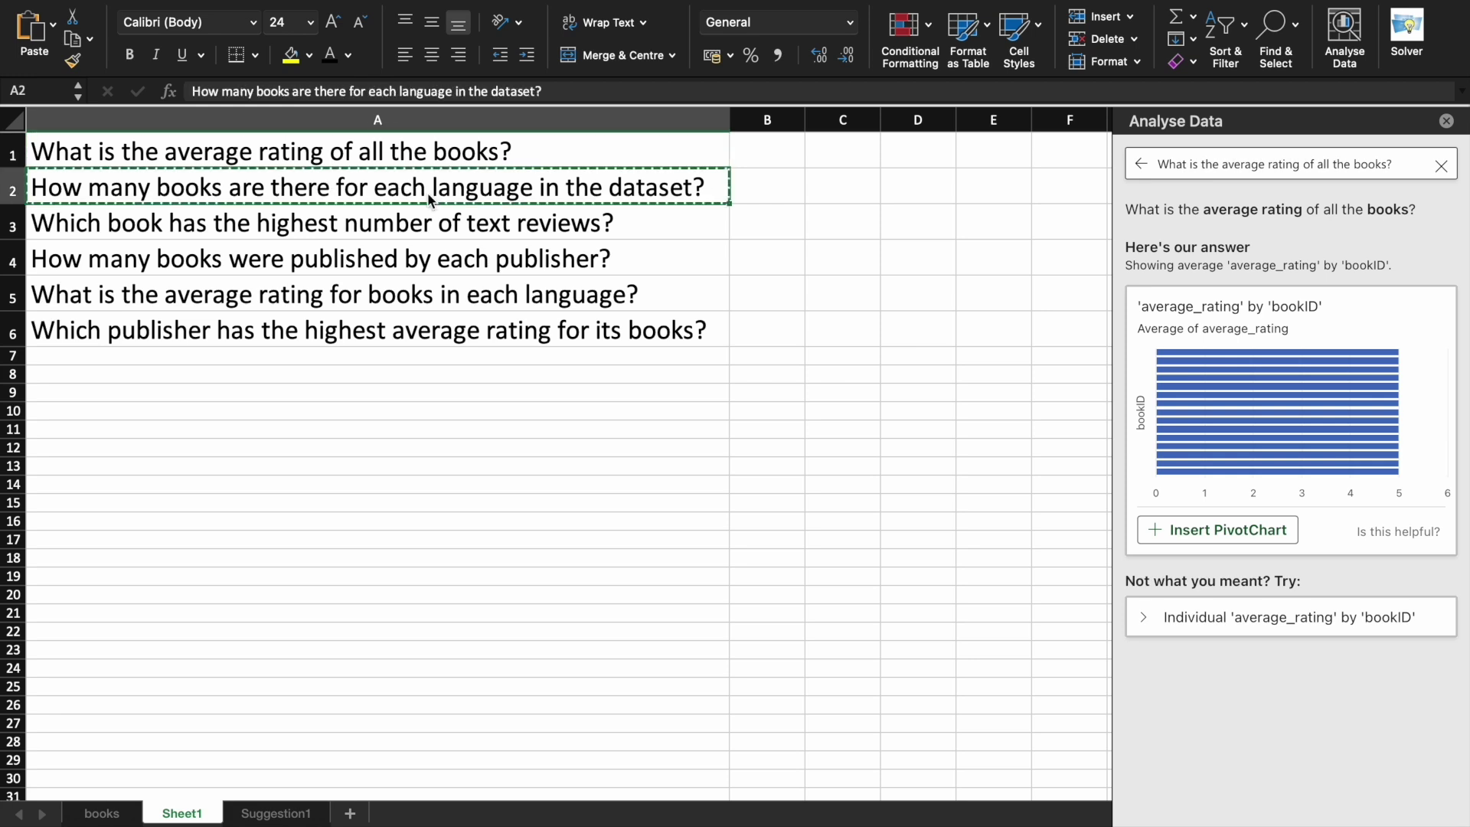
pyautogui.click(94, 816)
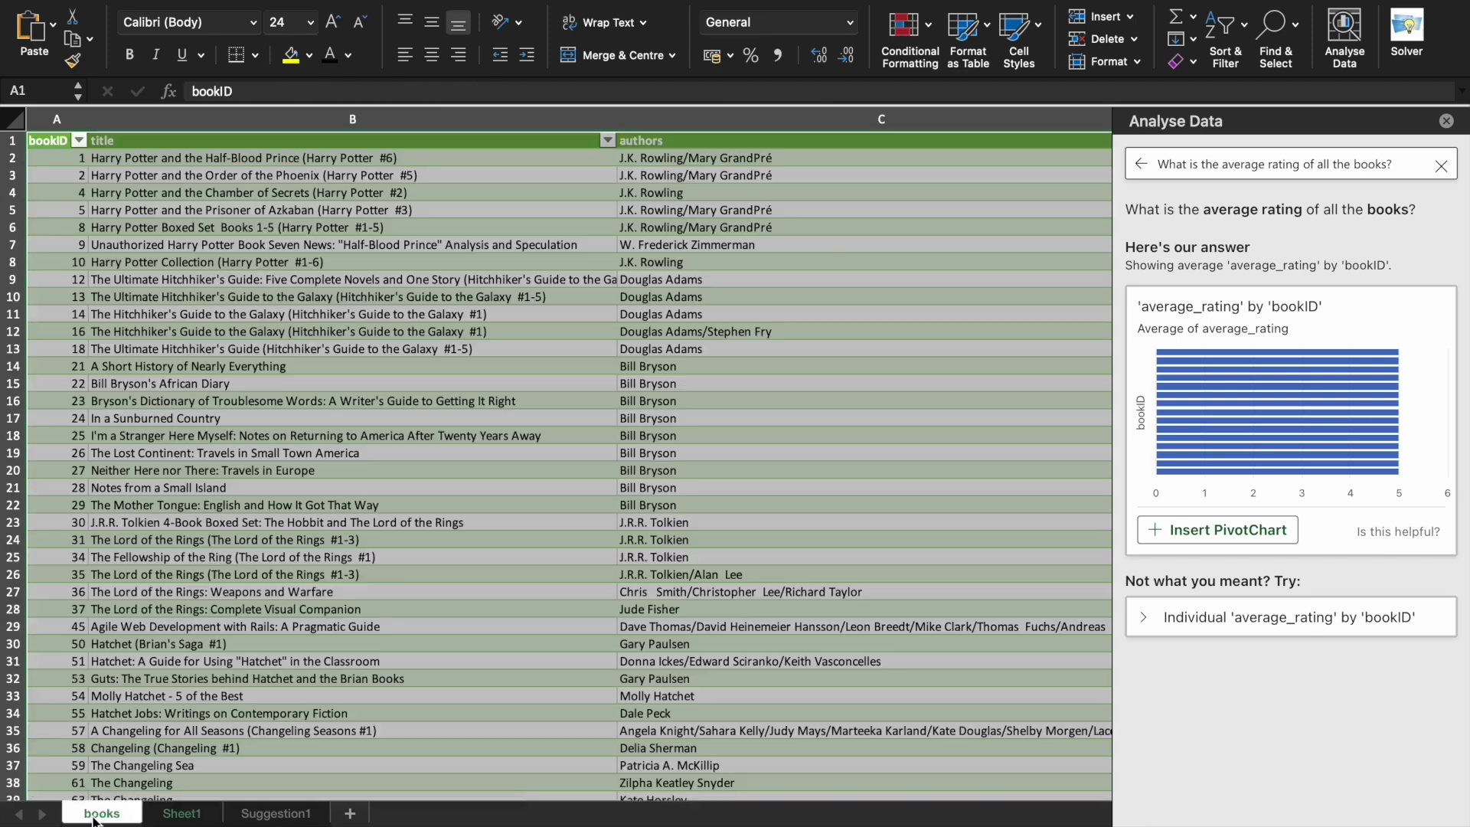
pyautogui.click(1441, 166)
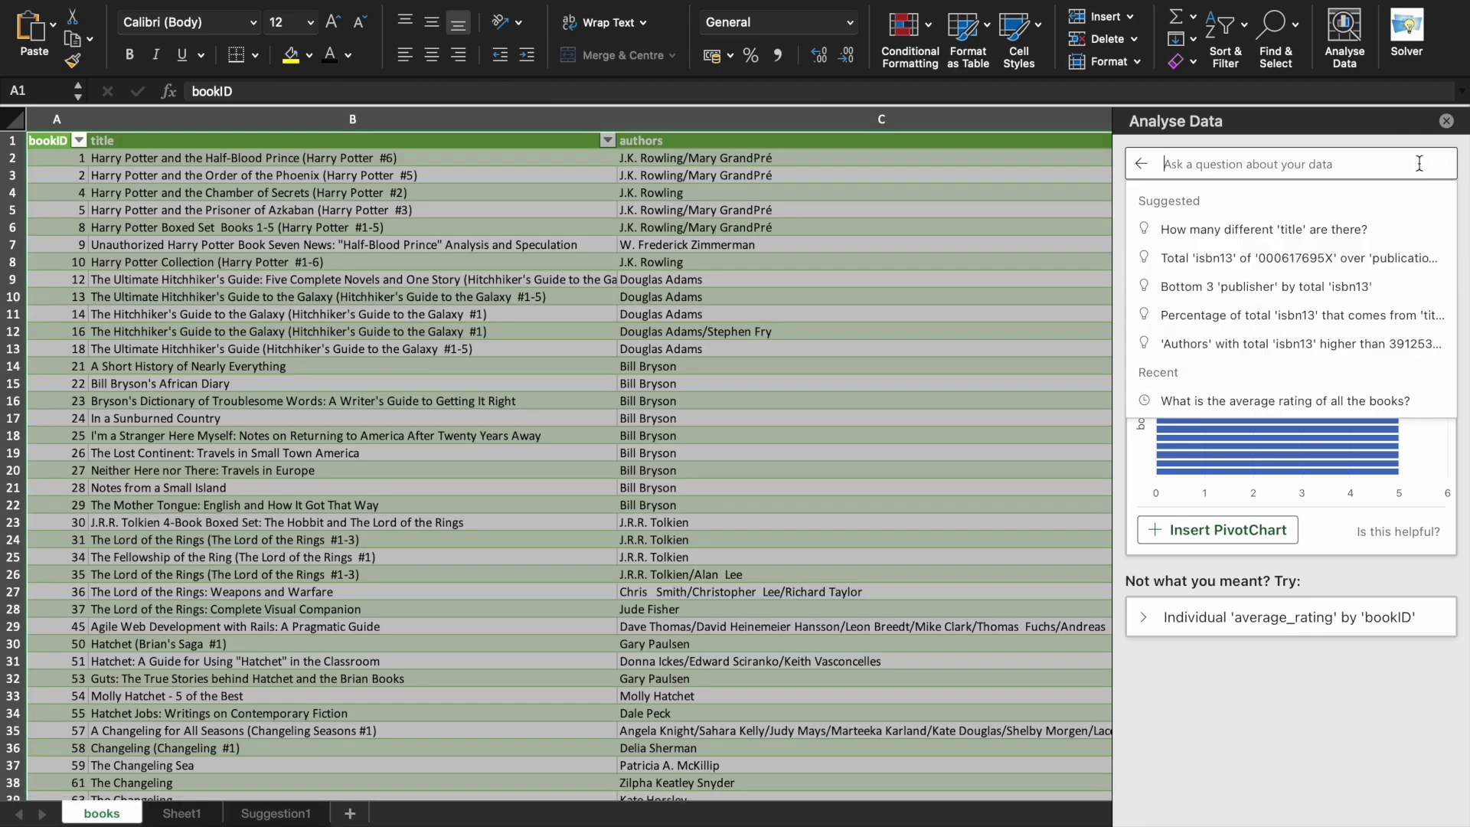
pyautogui.hotkey('ctrl', 'v')
pyautogui.press('Return')
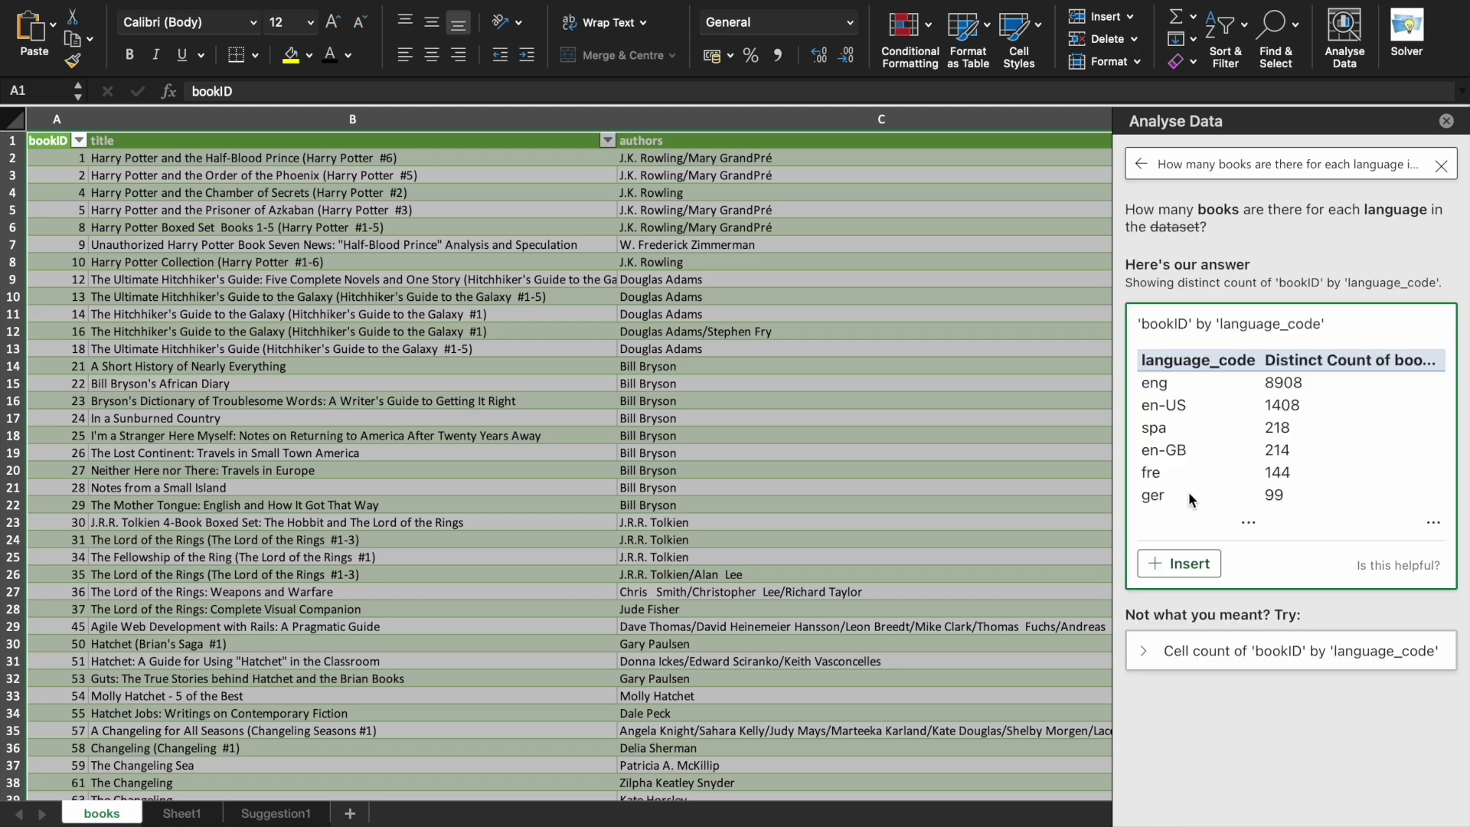
# Insert the language count table as Suggestion2 and inspect its language_code results and eng count.
pyautogui.click(1185, 567)
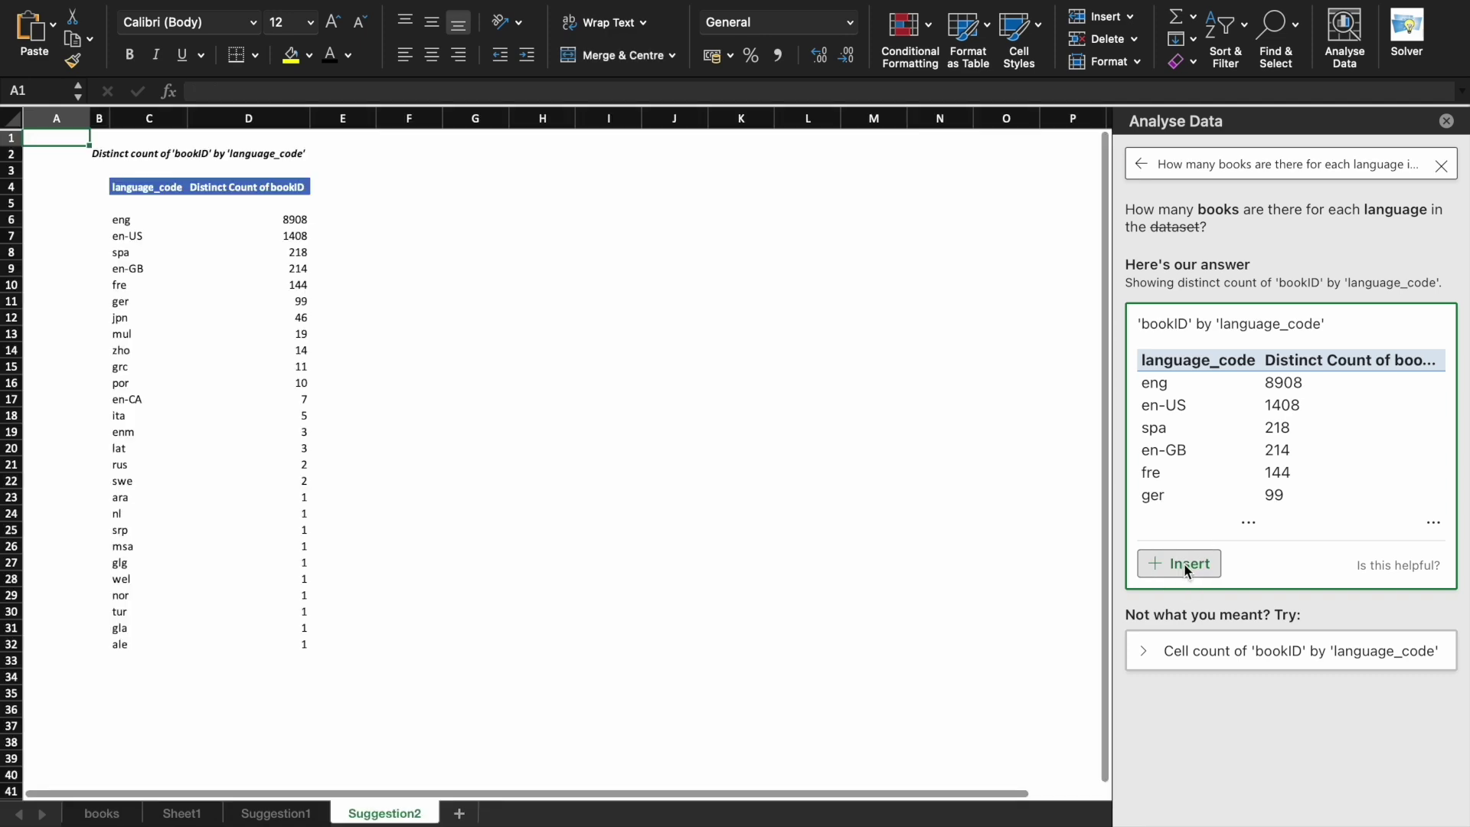
pyautogui.scroll(3, 373, 434)
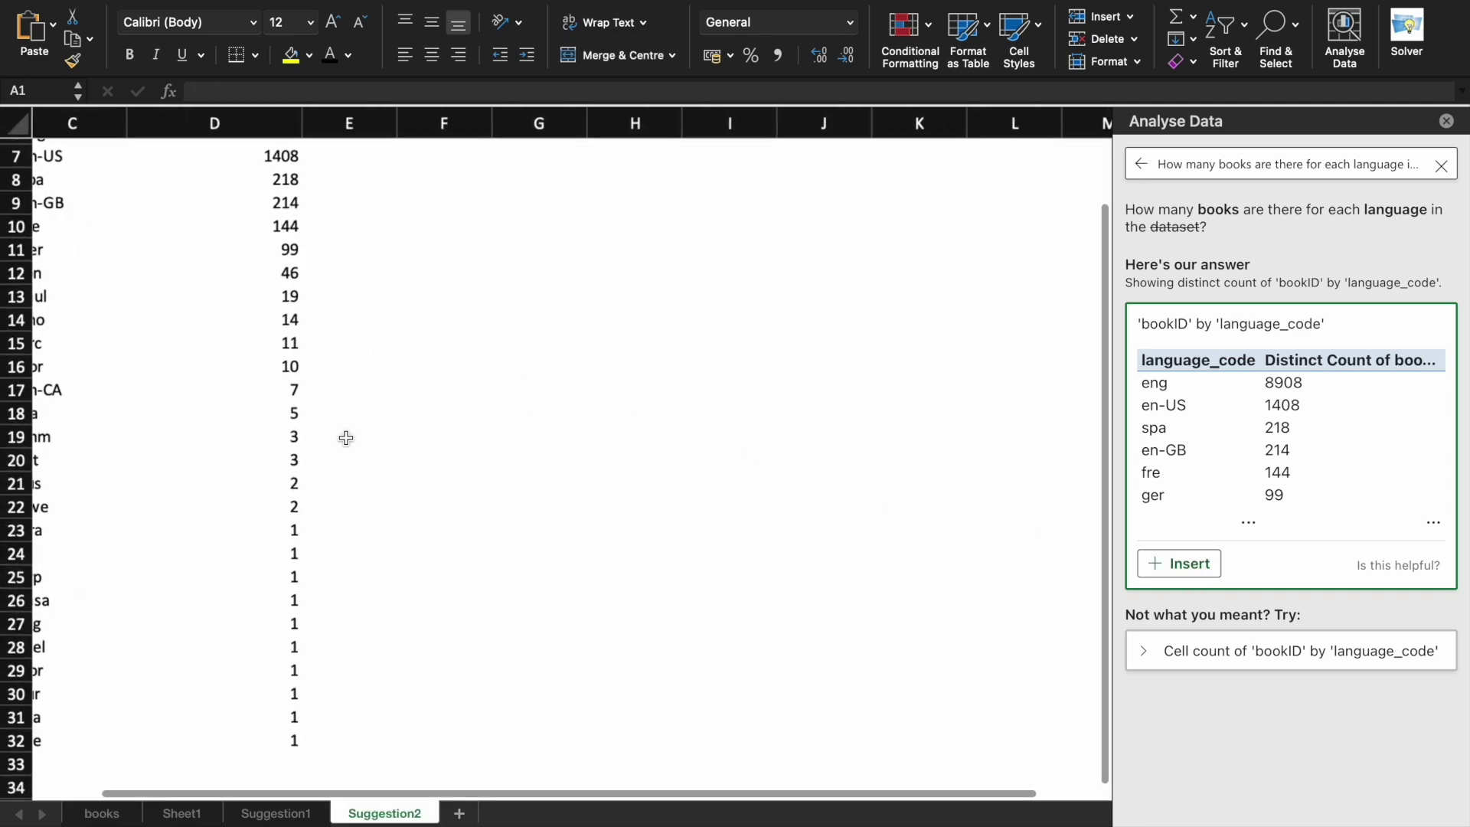
pyautogui.scroll(1, 347, 444)
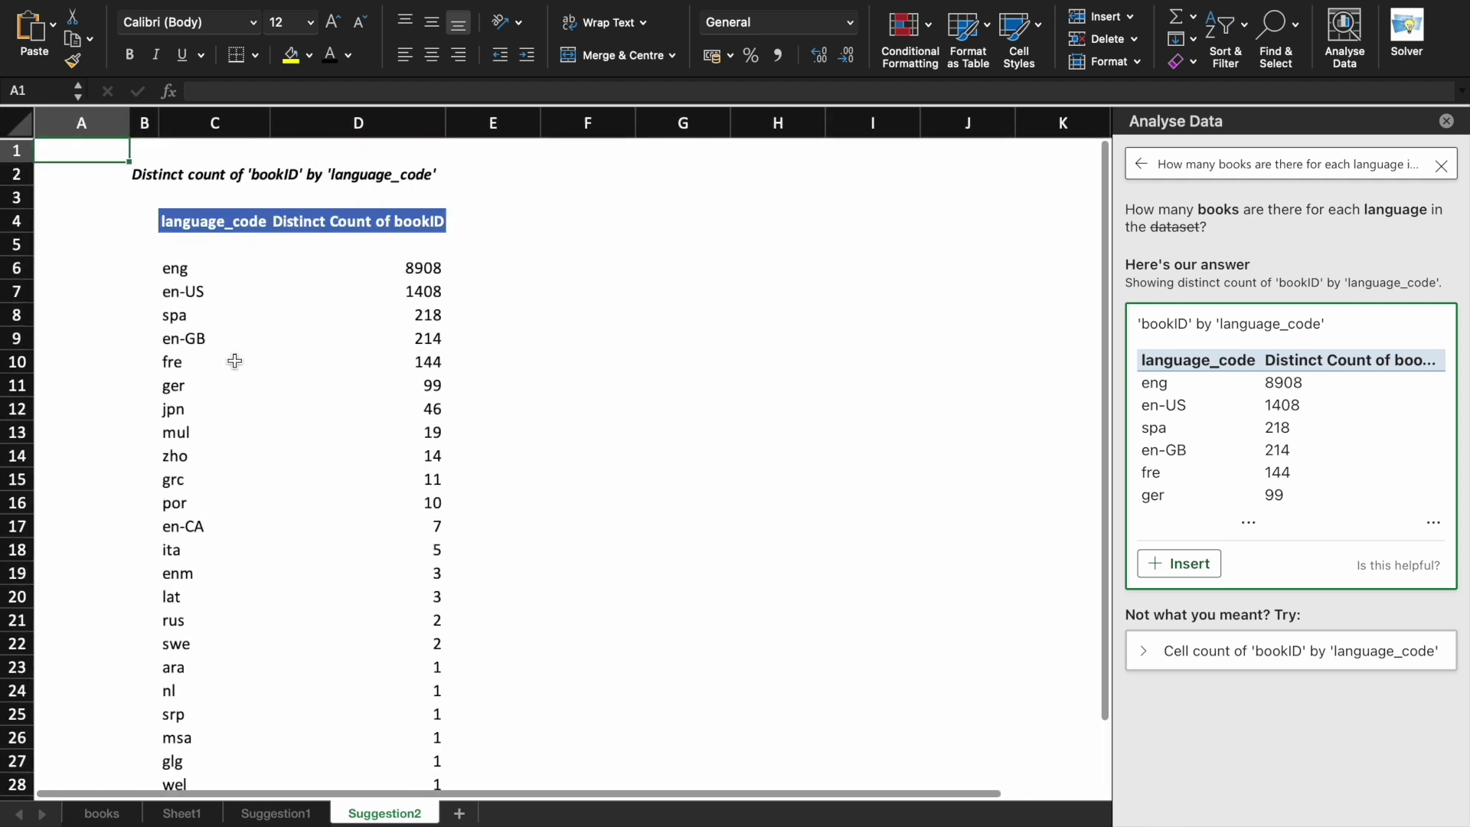
pyautogui.click(178, 269)
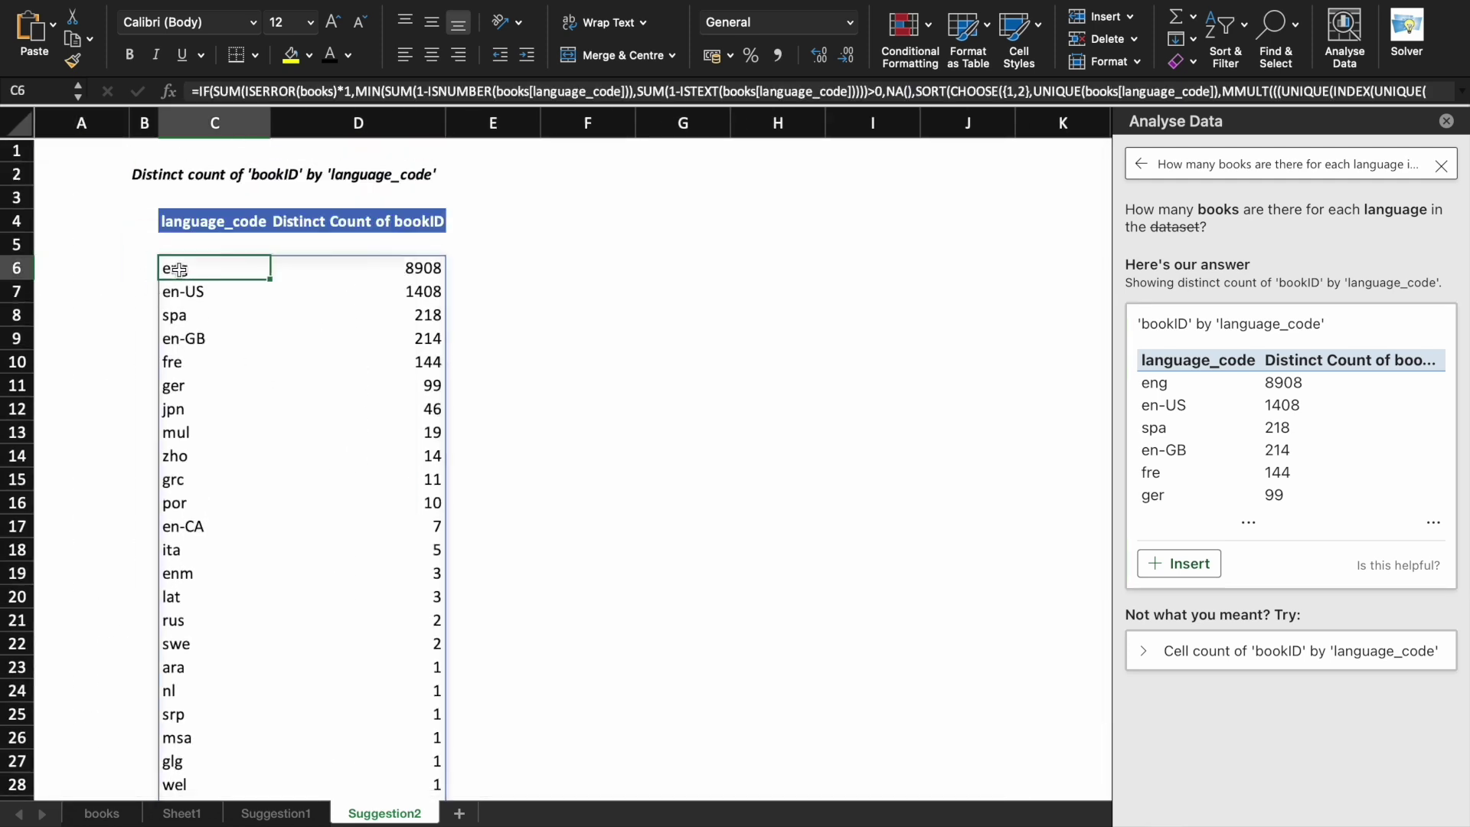
pyautogui.click(434, 267)
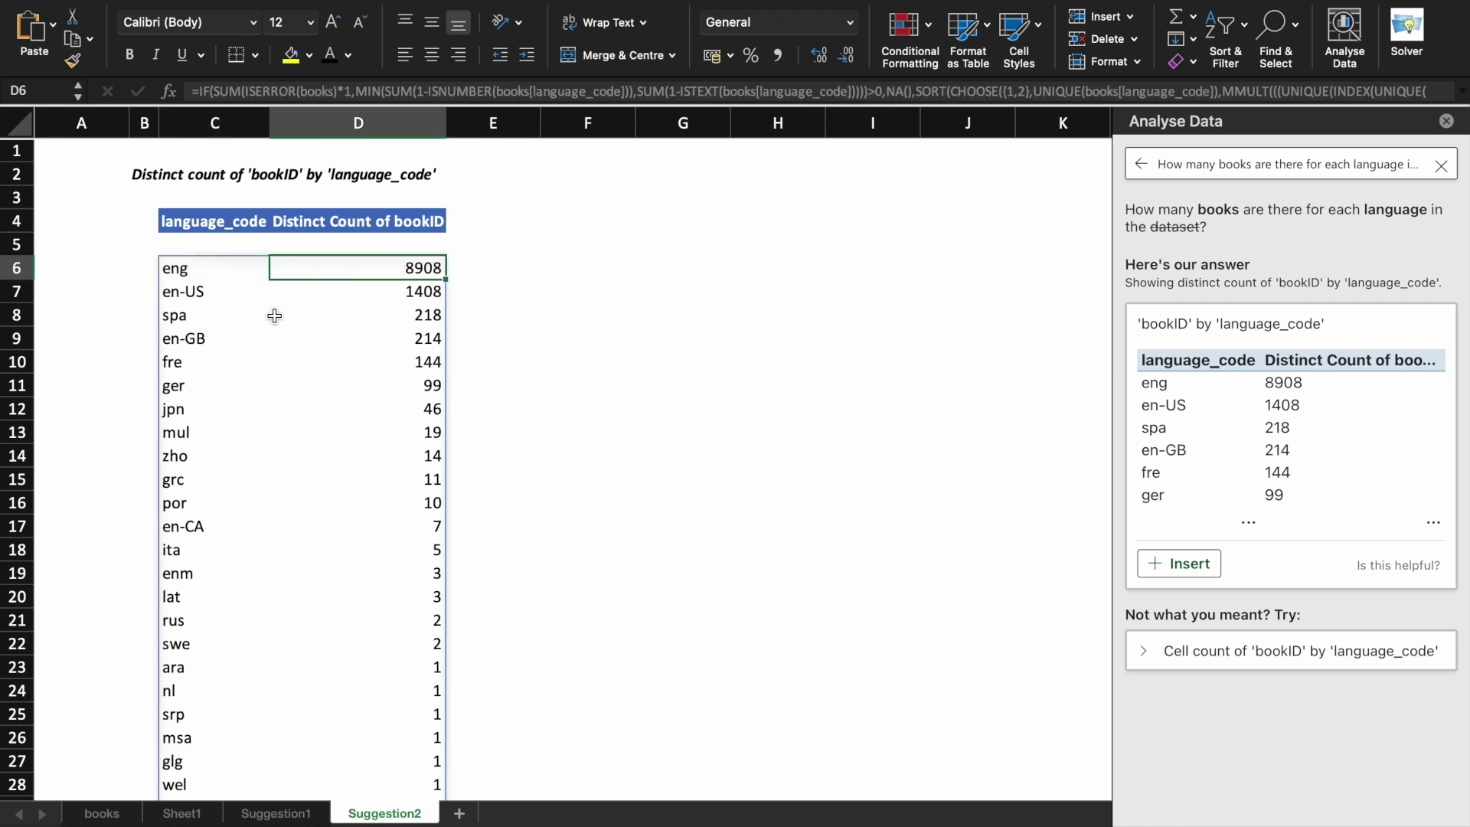
pyautogui.scroll(-5, 282, 413)
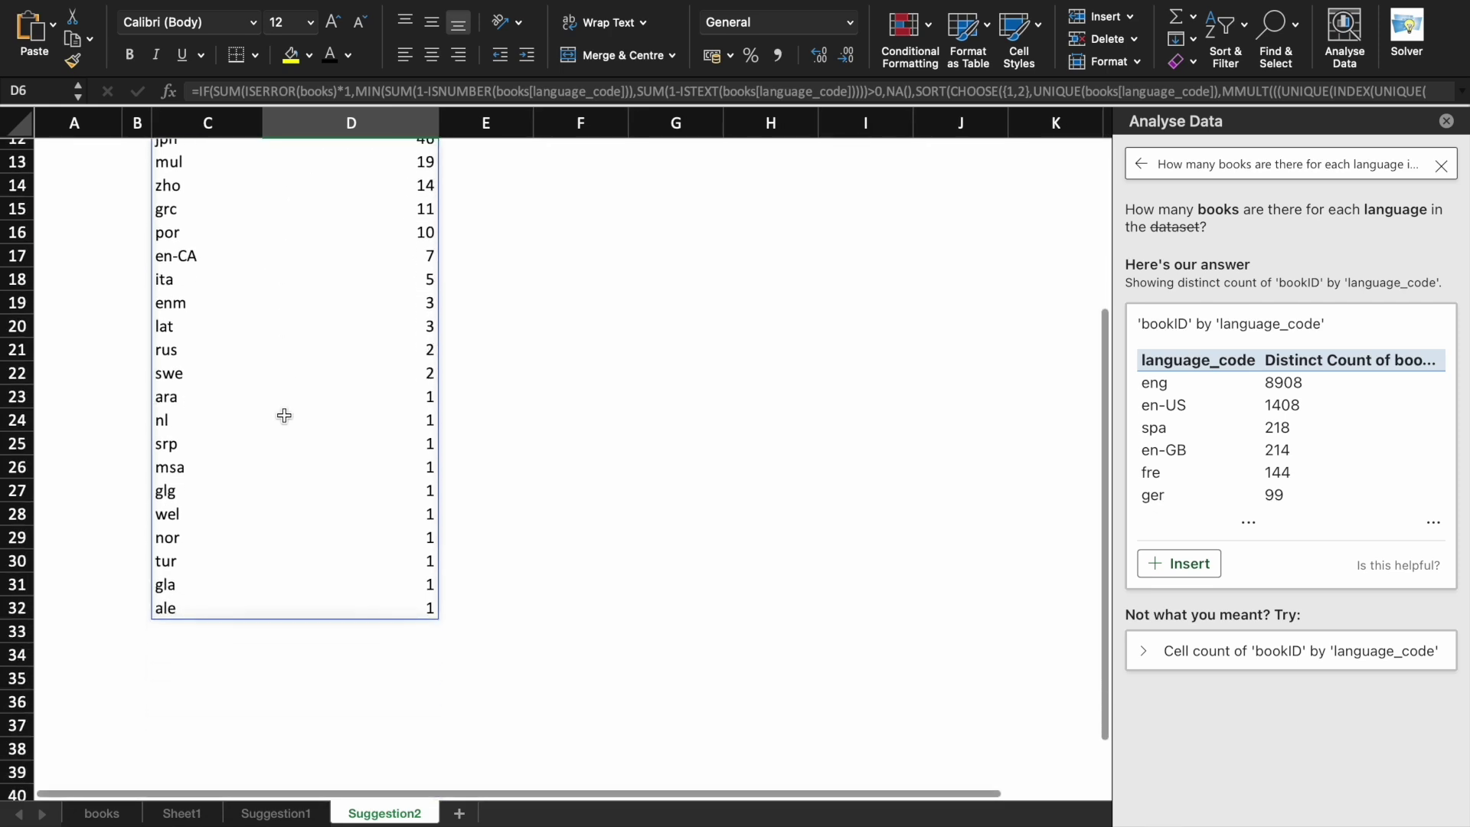
pyautogui.scroll(5, 284, 415)
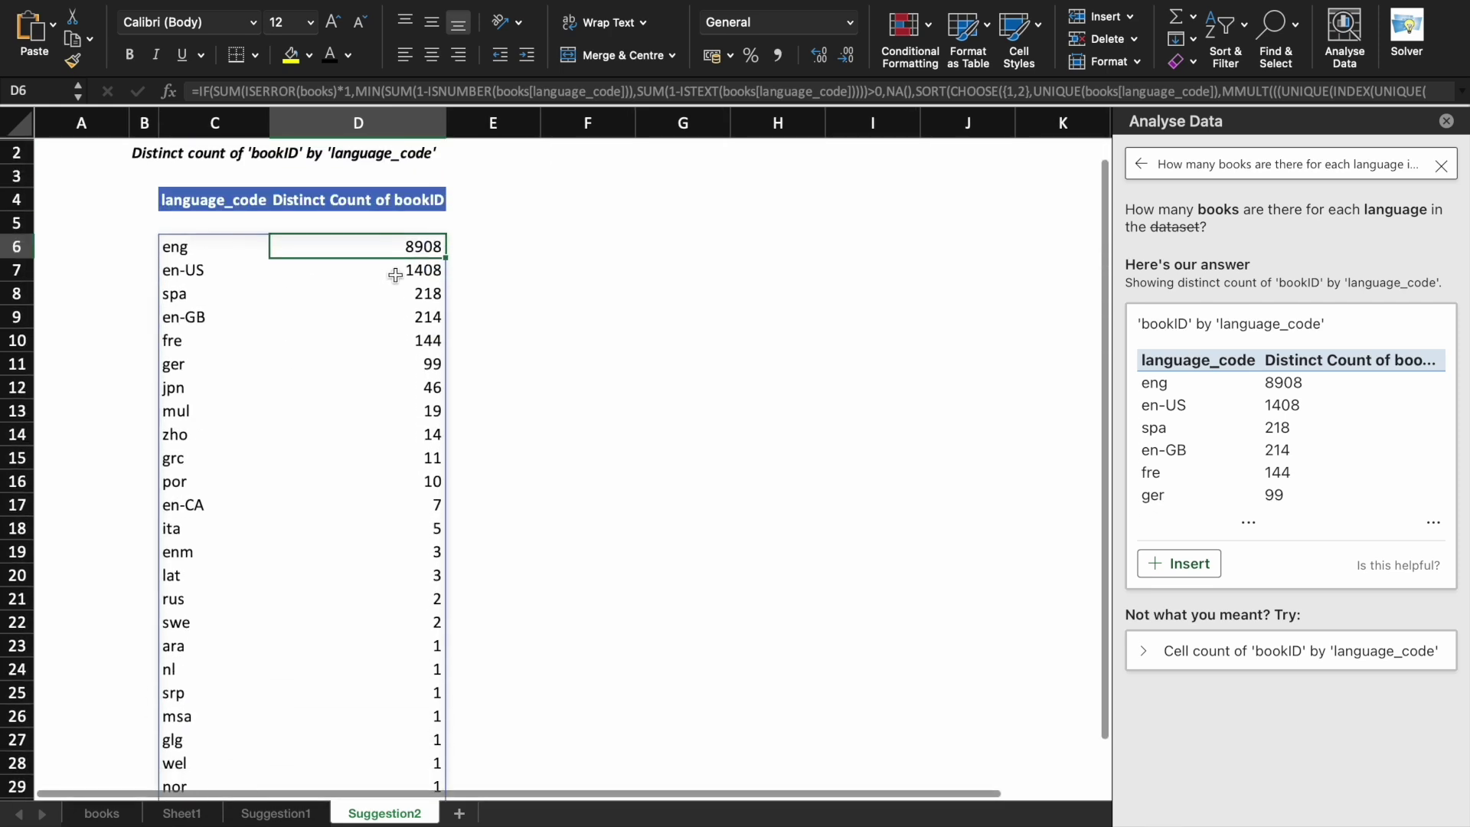
pyautogui.scroll(-2, 417, 490)
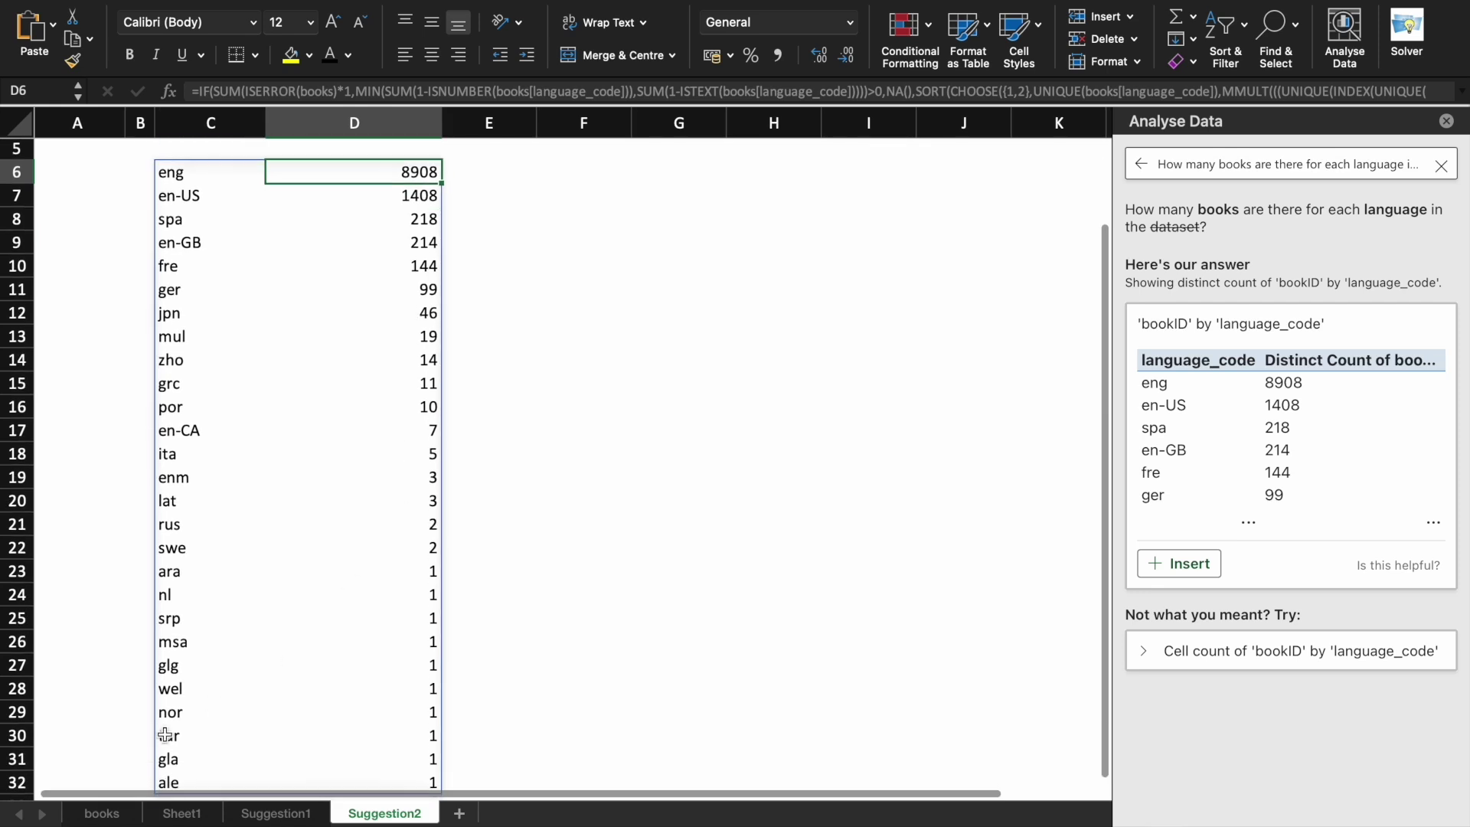
pyautogui.click(181, 813)
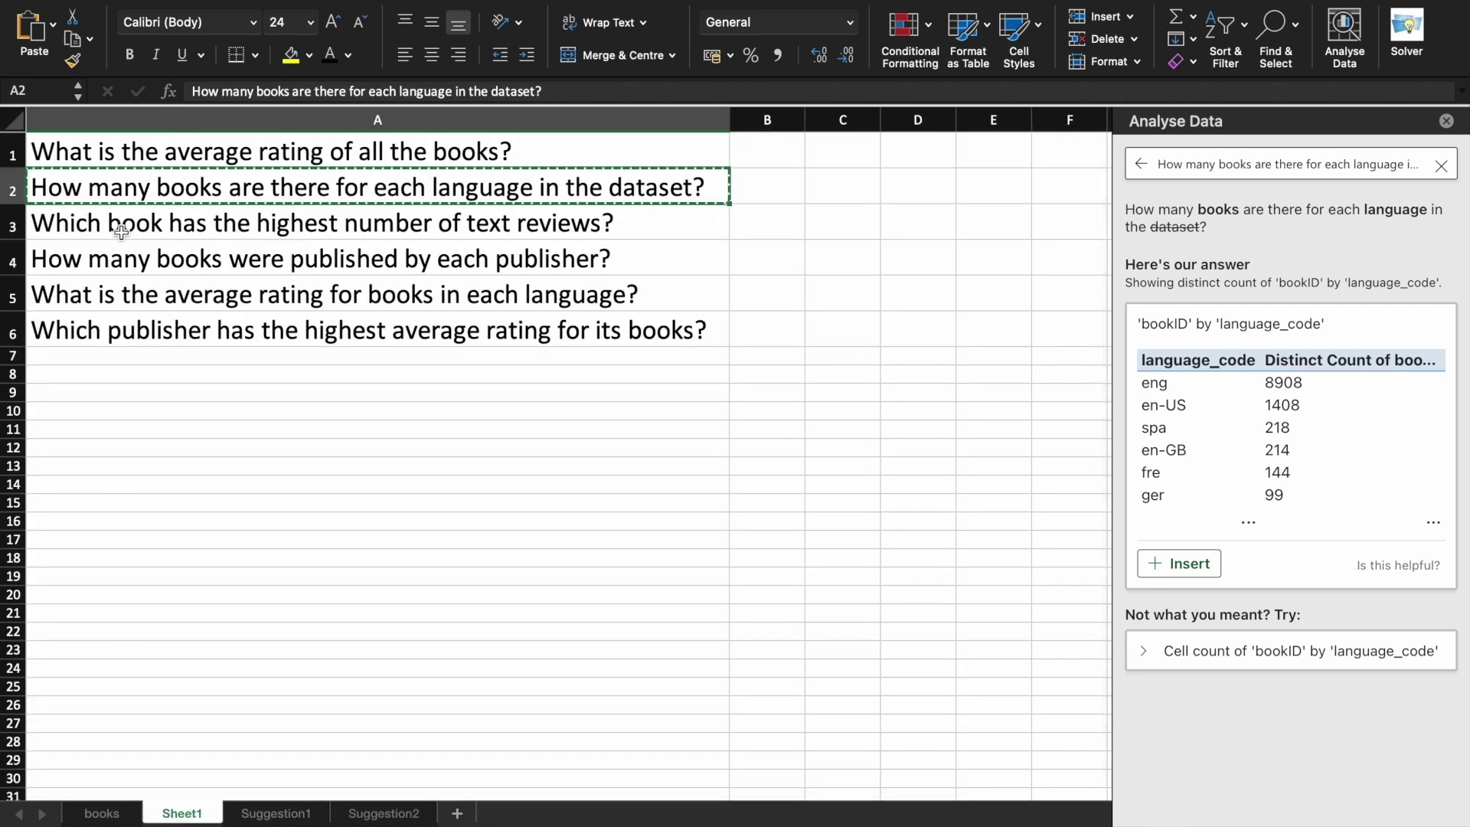
# Copy the most-text-reviews question from A3 and submit it to Analyse Data in place of the old query.
pyautogui.click(191, 227)
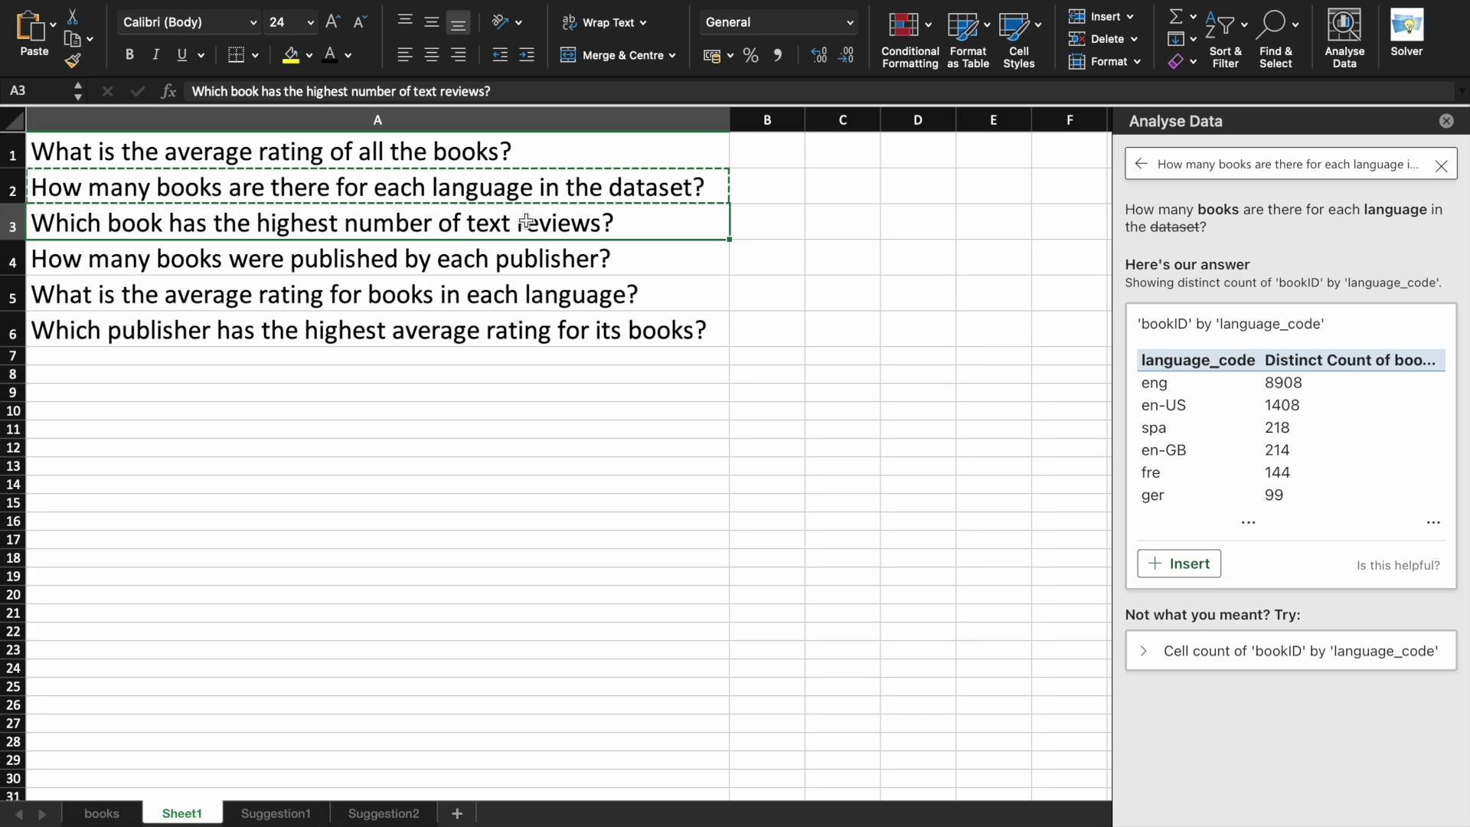
pyautogui.press('super+c')
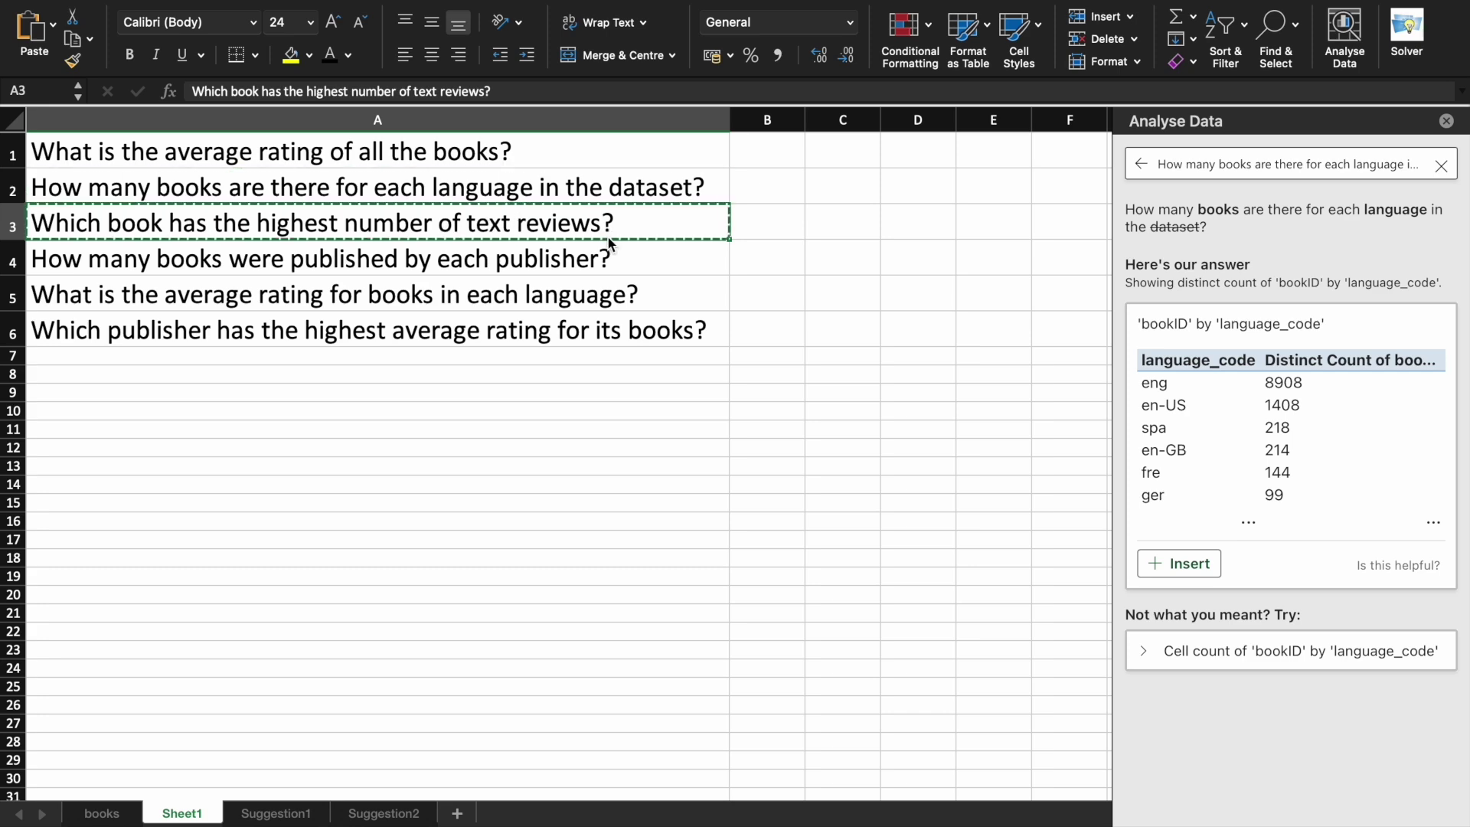
pyautogui.click(100, 814)
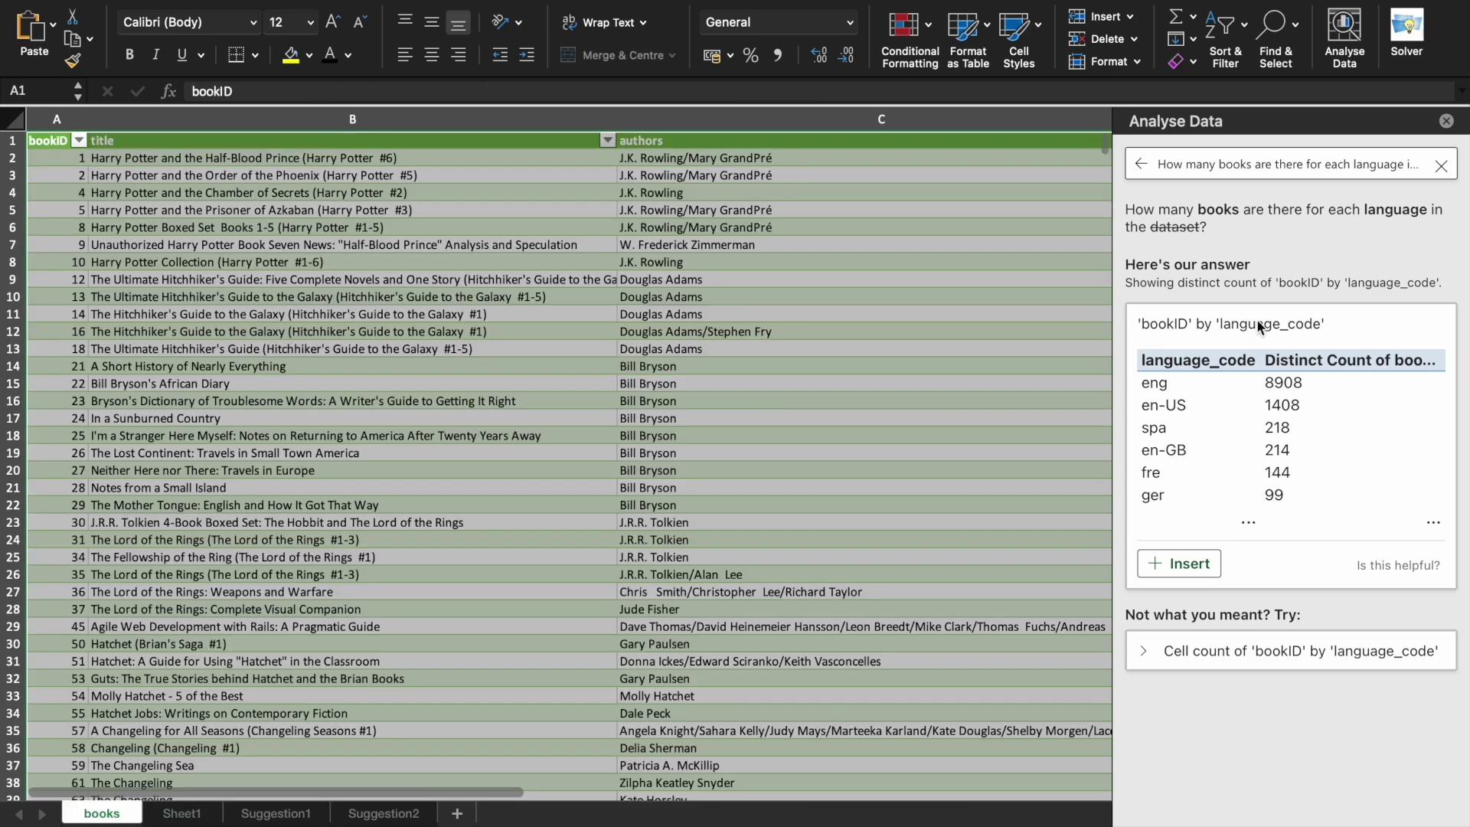
pyautogui.click(1441, 166)
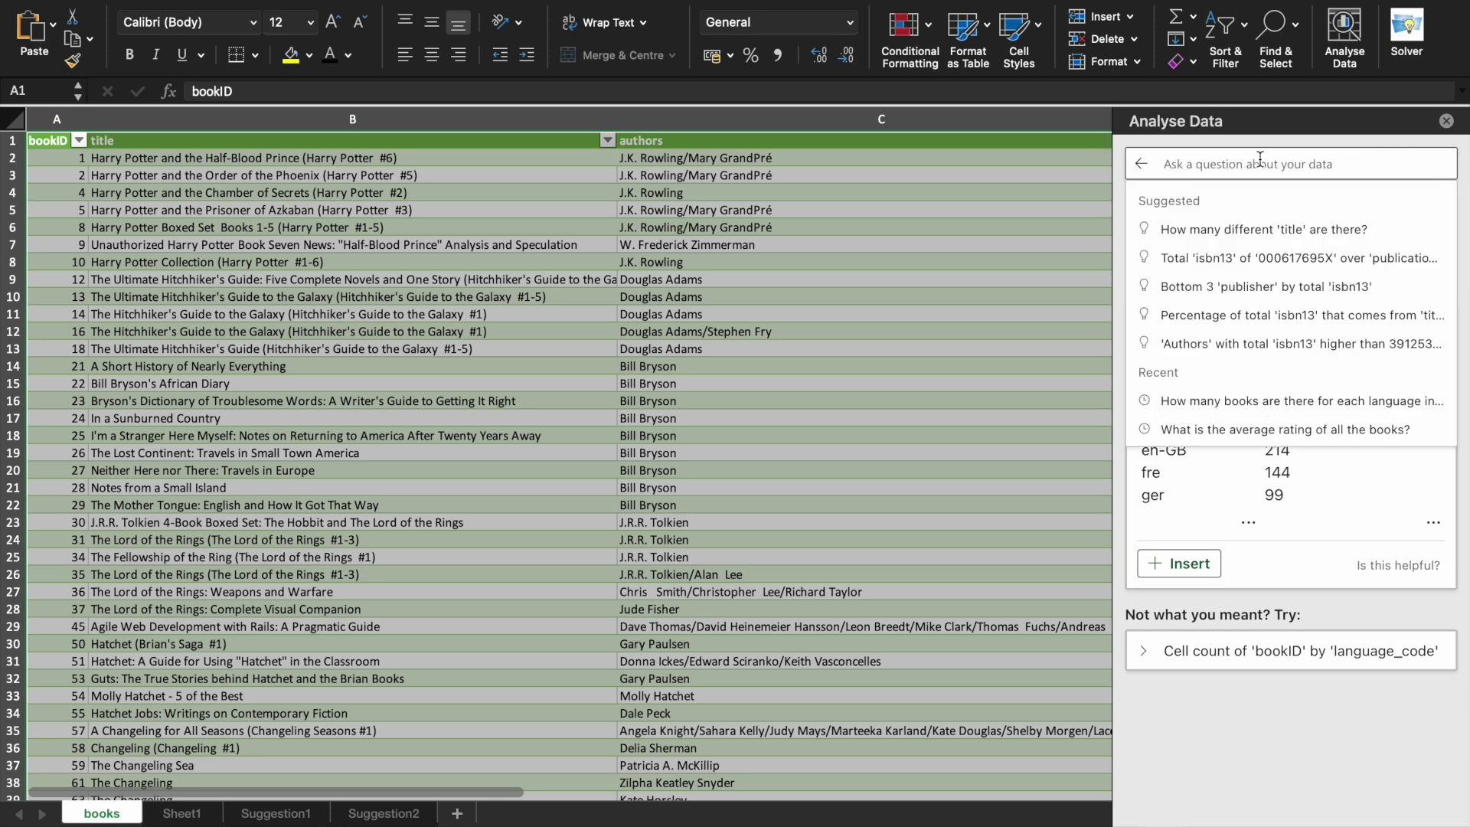
pyautogui.press('super+v')
pyautogui.press('Return')
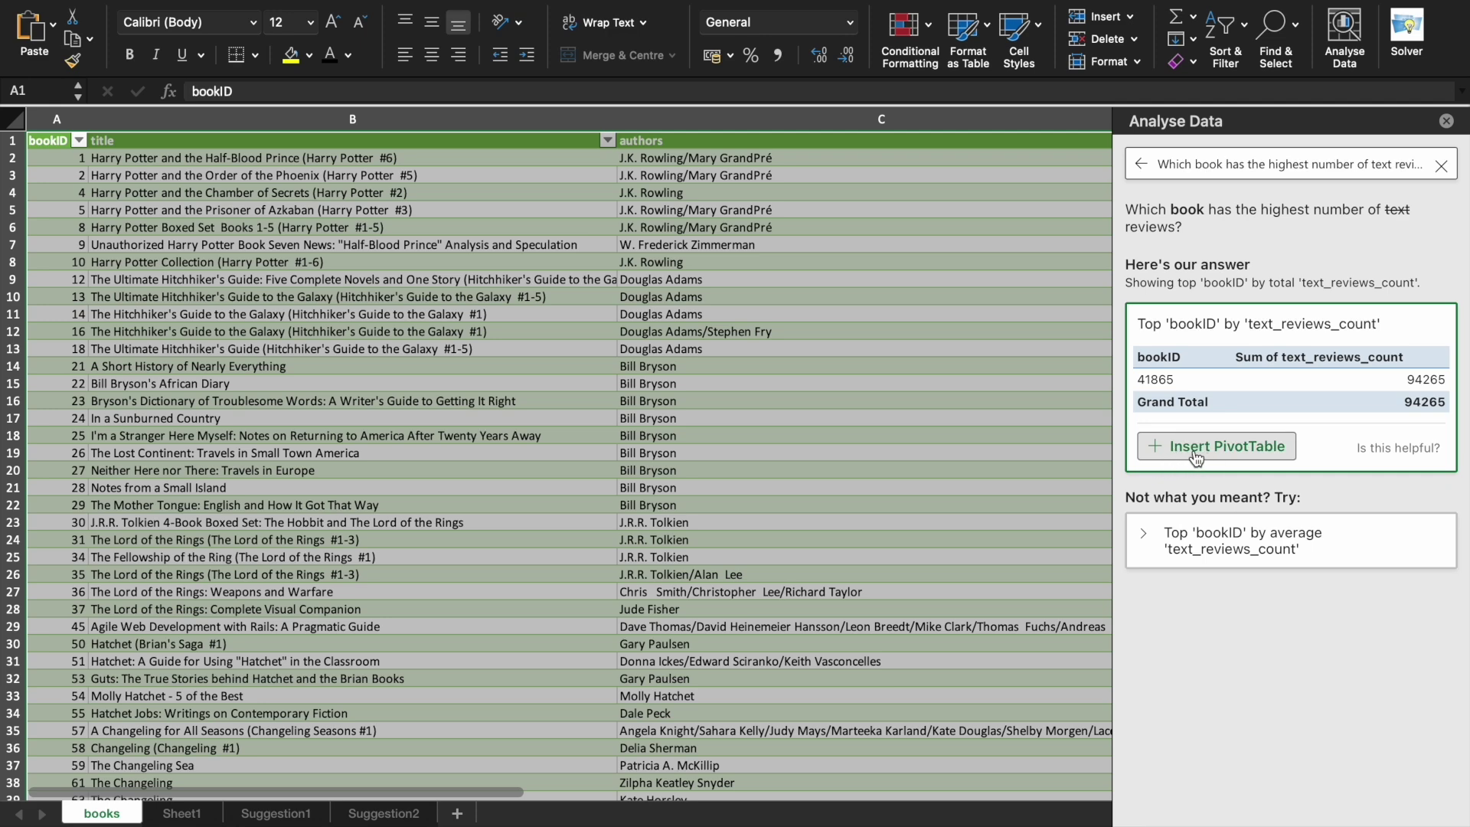
# Insert the answer as Suggestion3 and add title to Rows, showing Twilight (Twilight #1) with 94265 reviews.
pyautogui.click(1223, 450)
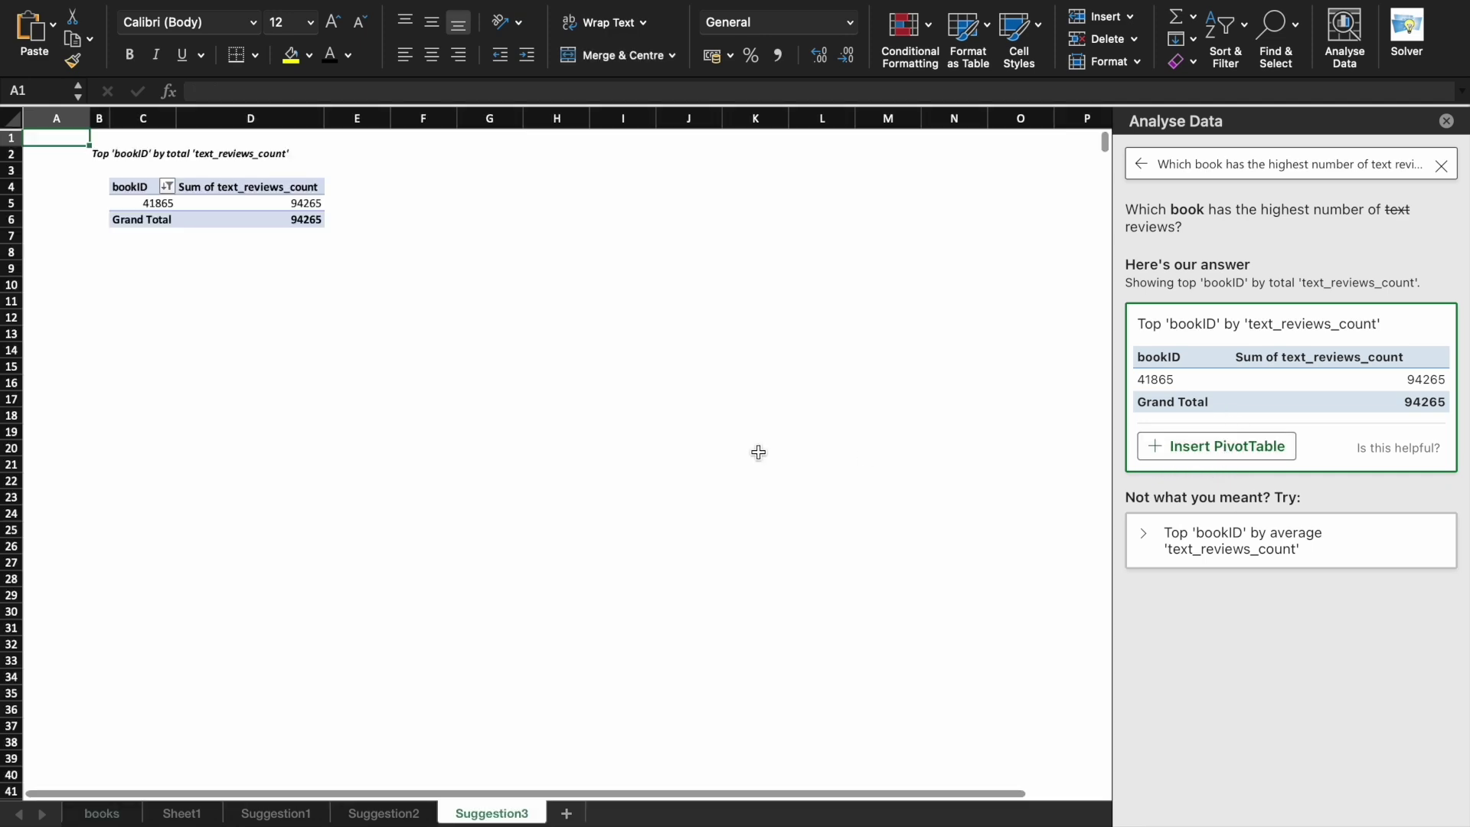
pyautogui.scroll(3, 384, 320)
pyautogui.hscroll(-1, 384, 320)
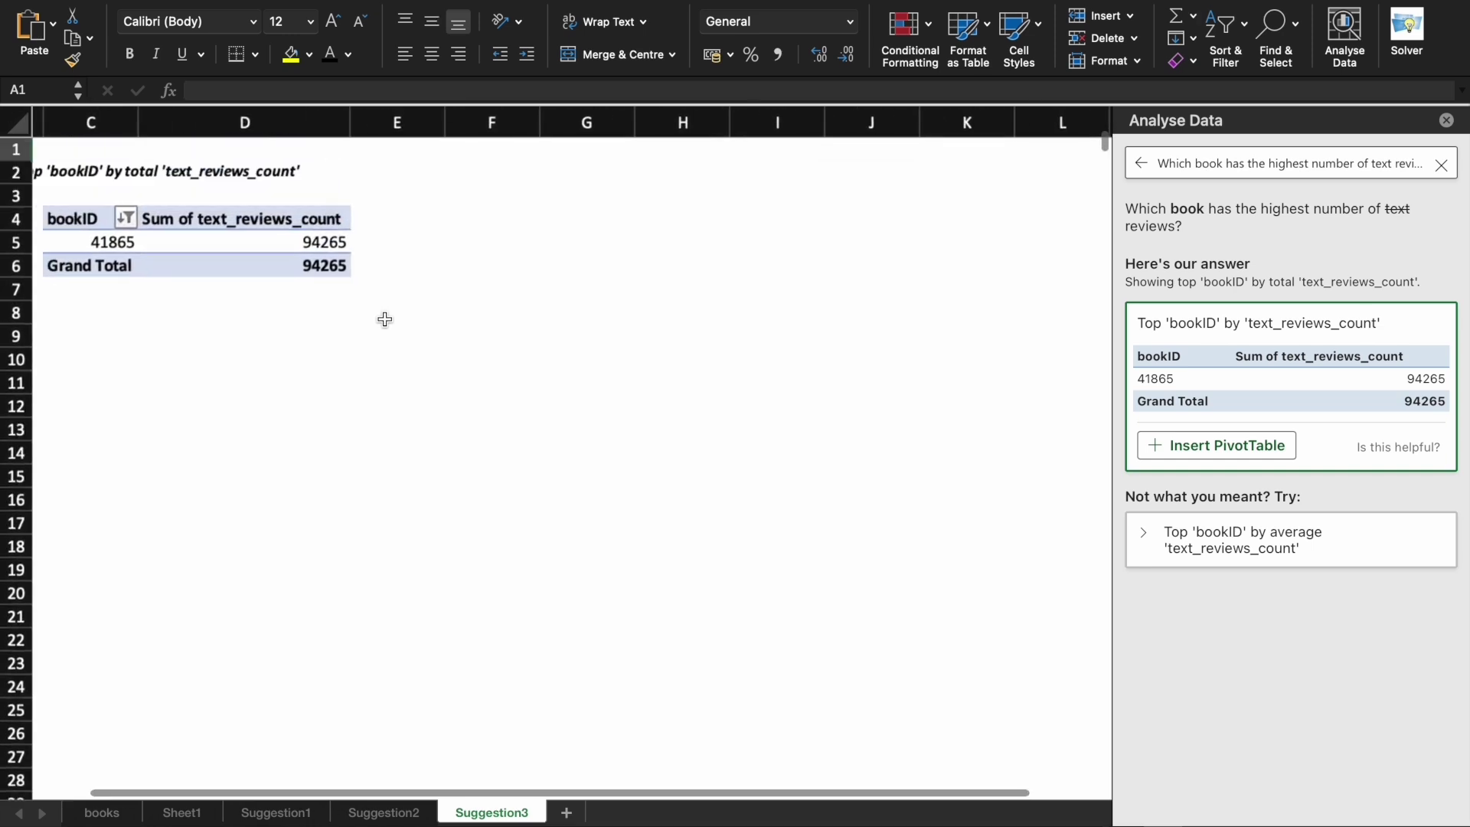
pyautogui.click(95, 223)
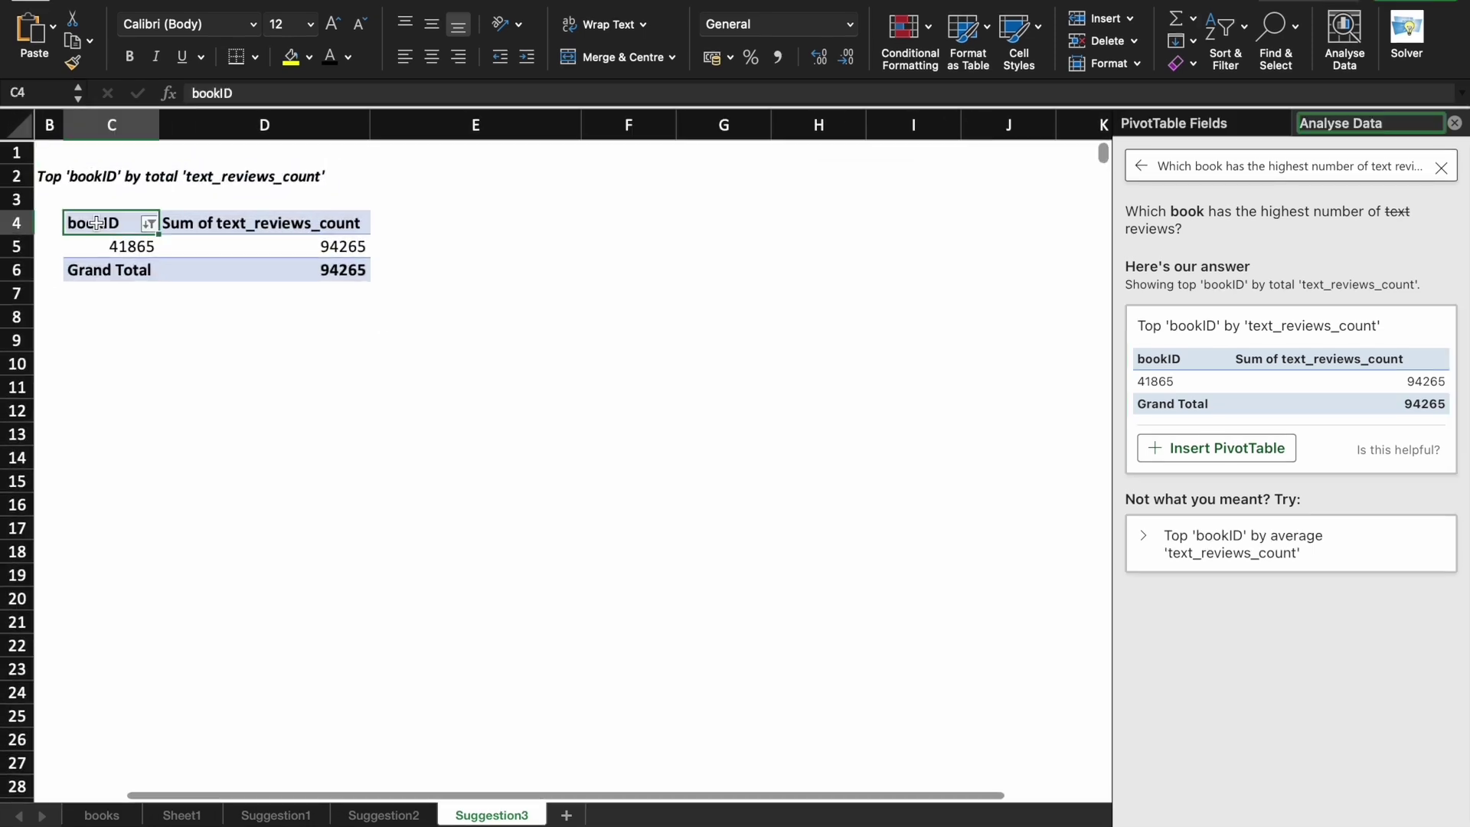
pyautogui.click(1169, 124)
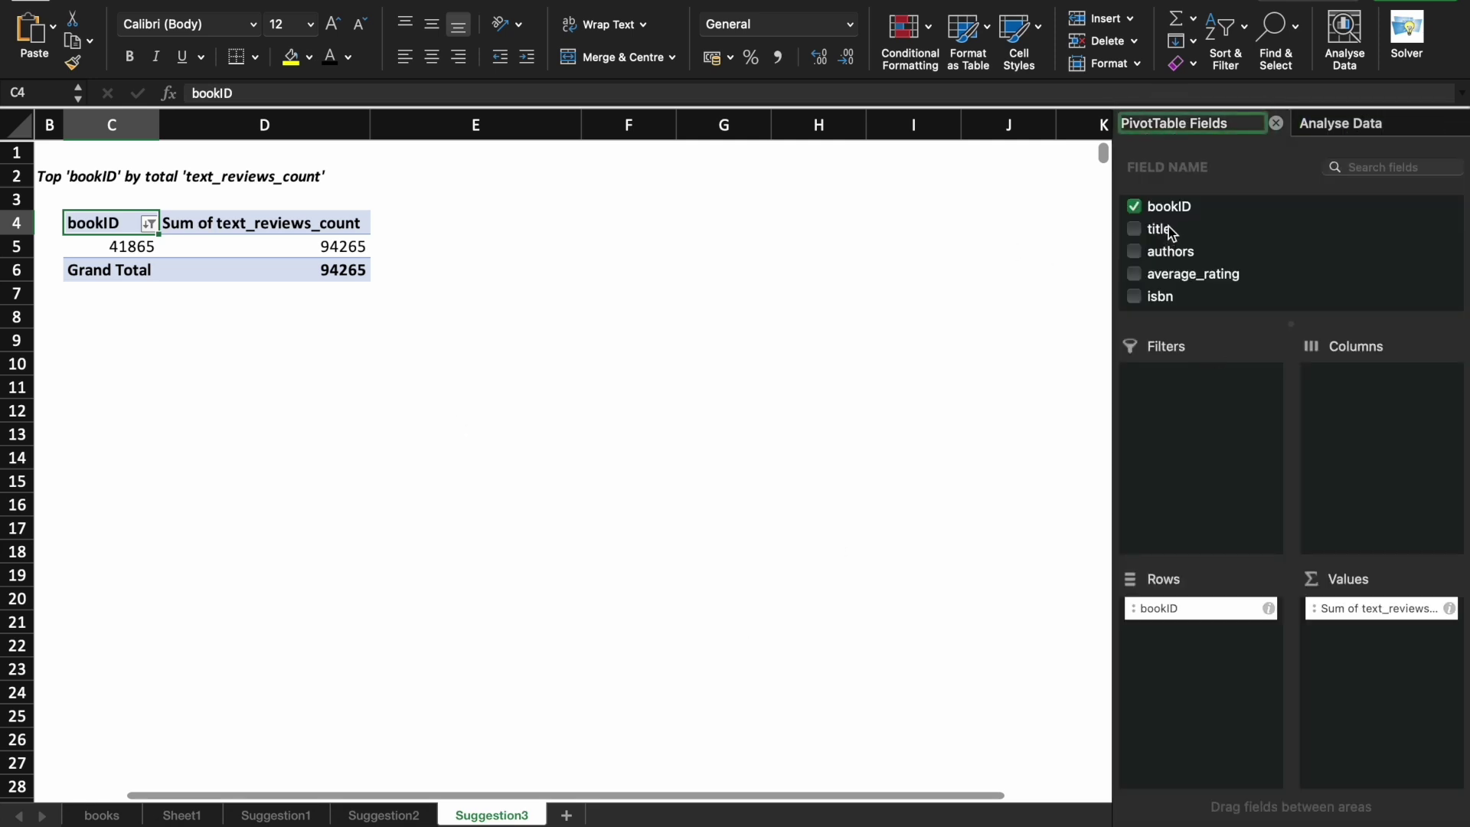
pyautogui.moveTo(1172, 233); pyautogui.dragTo(1199, 641)
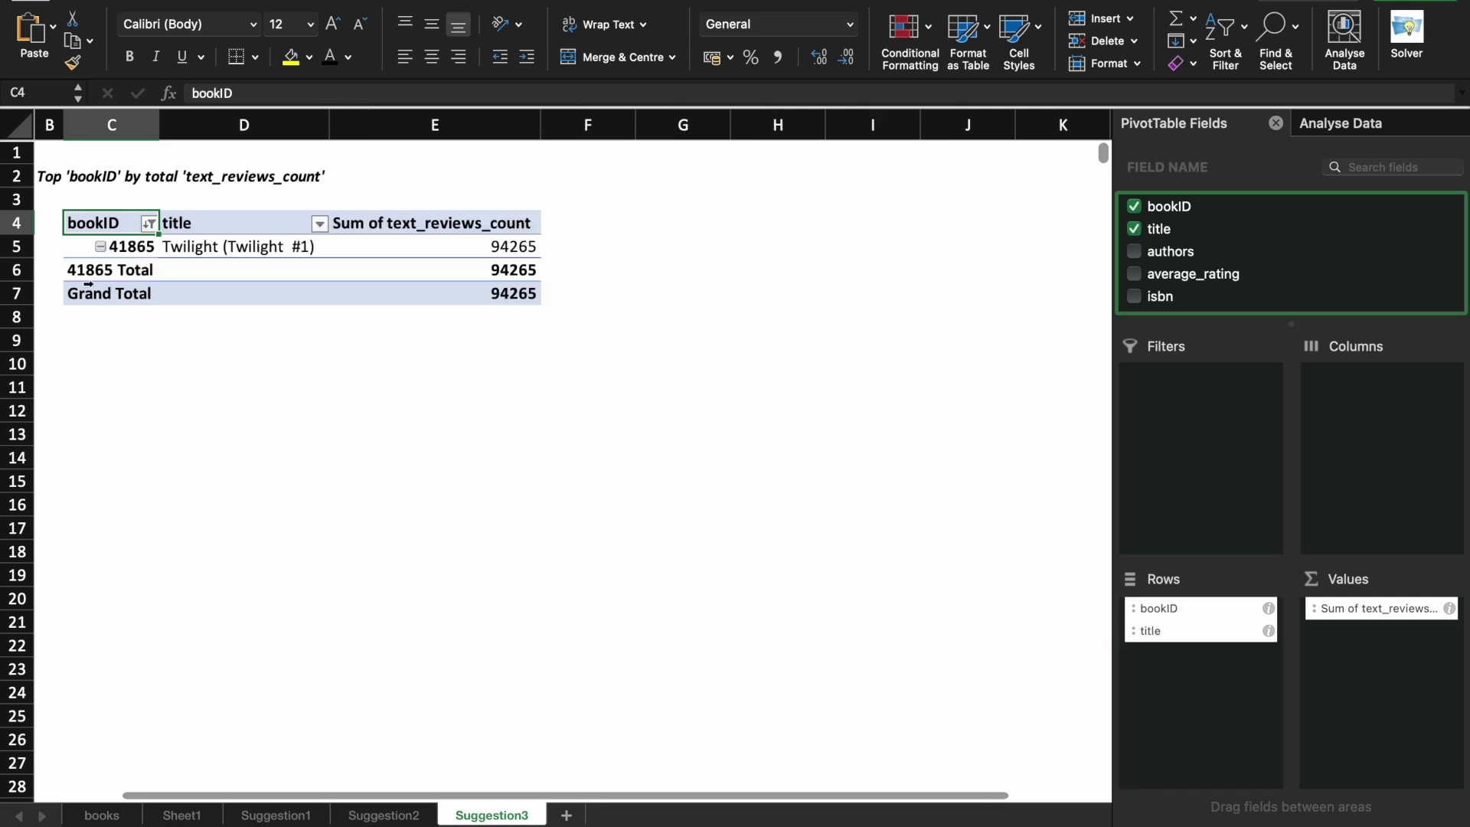
pyautogui.click(199, 251)
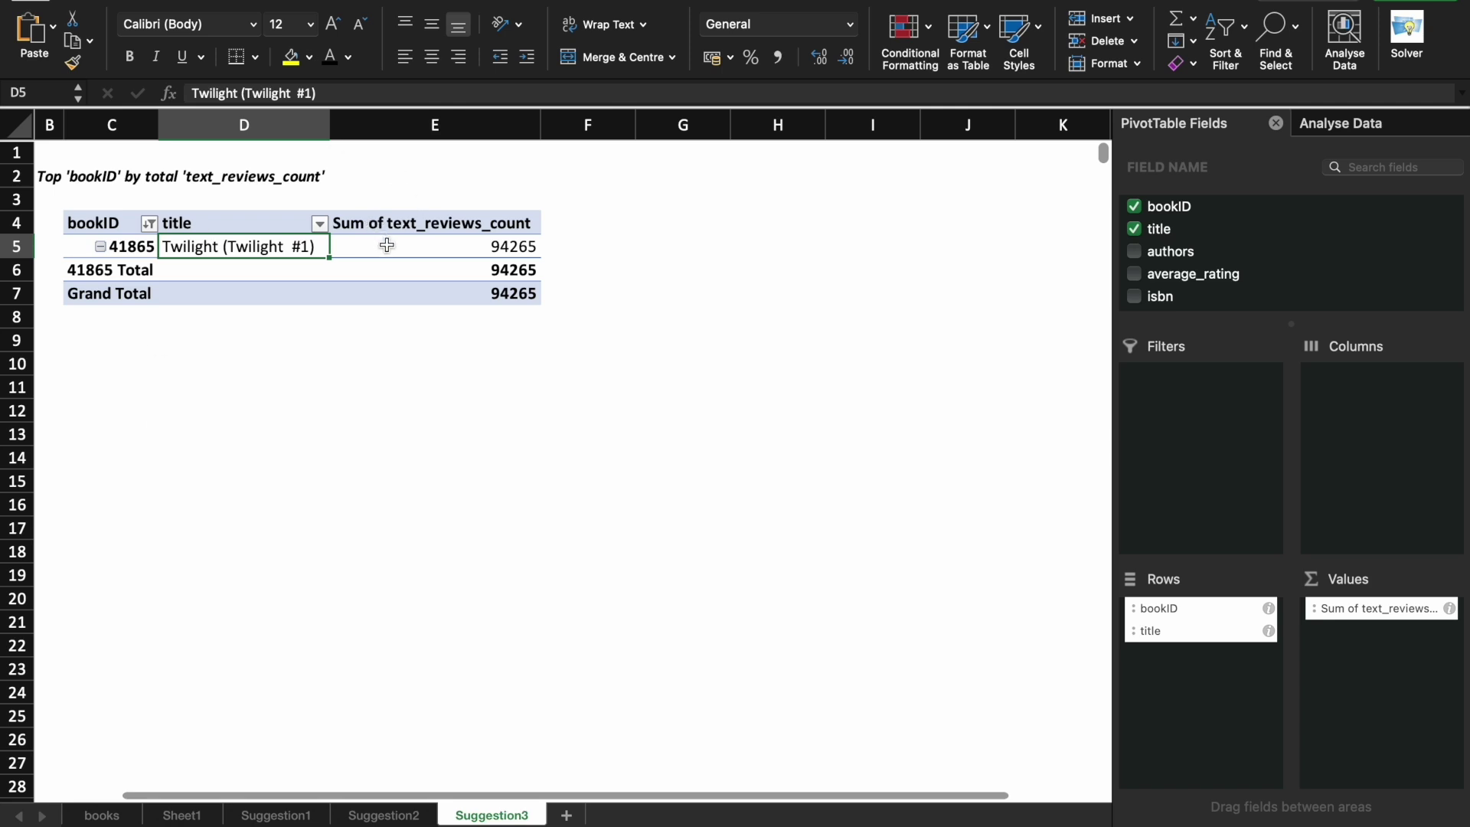
pyautogui.click(386, 242)
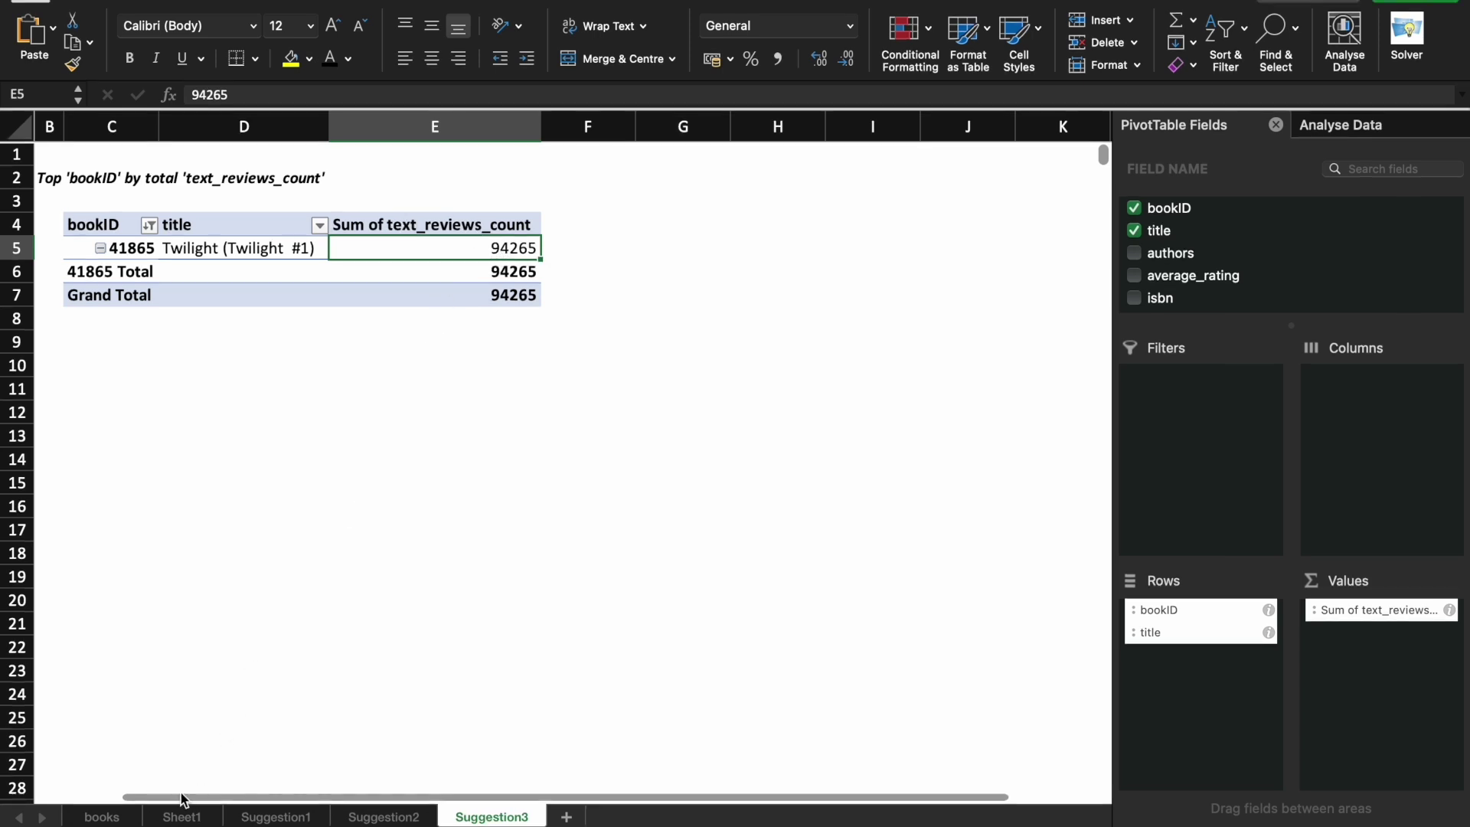
pyautogui.click(177, 817)
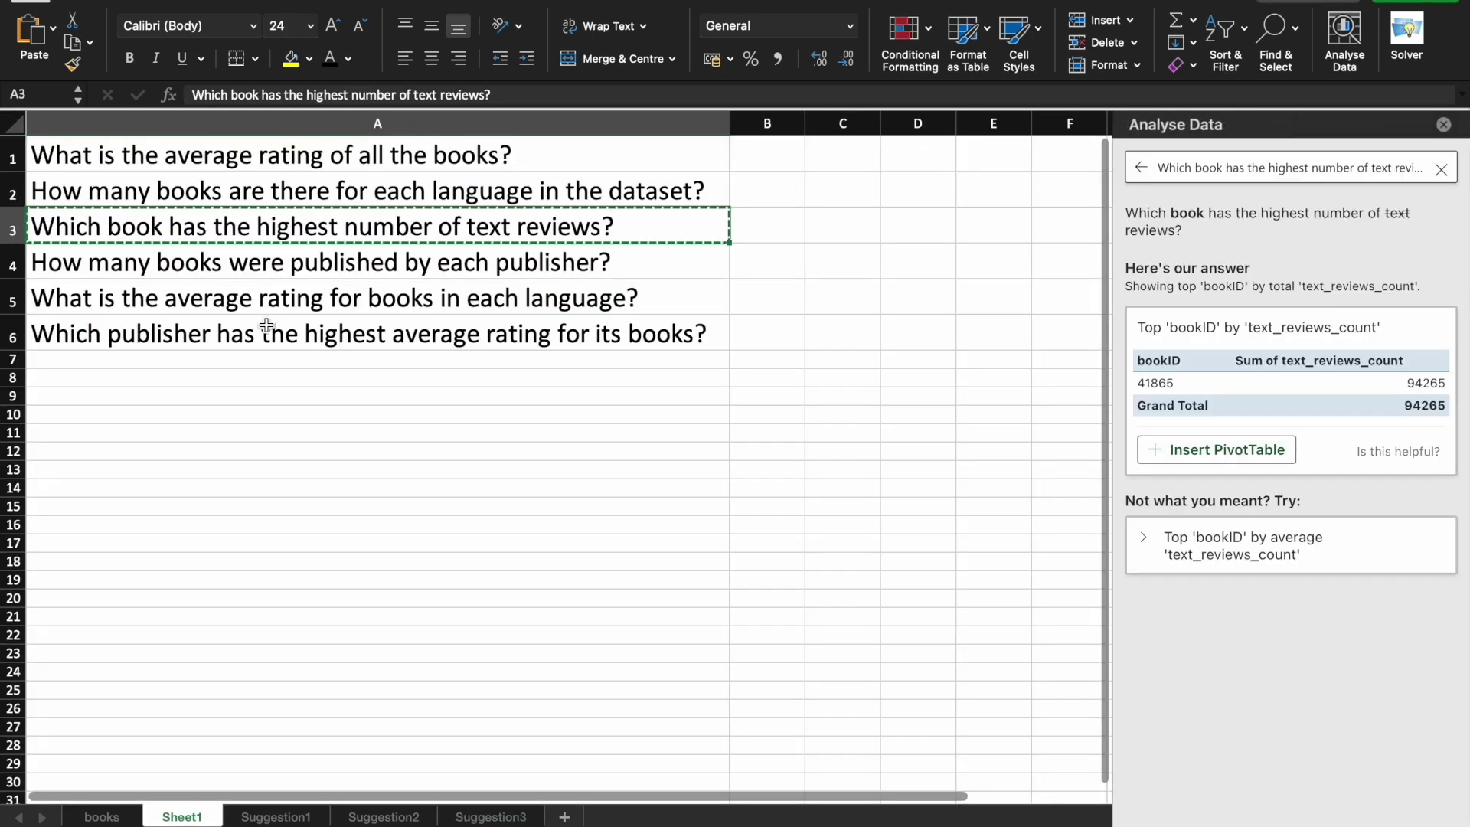
pyautogui.click(203, 254)
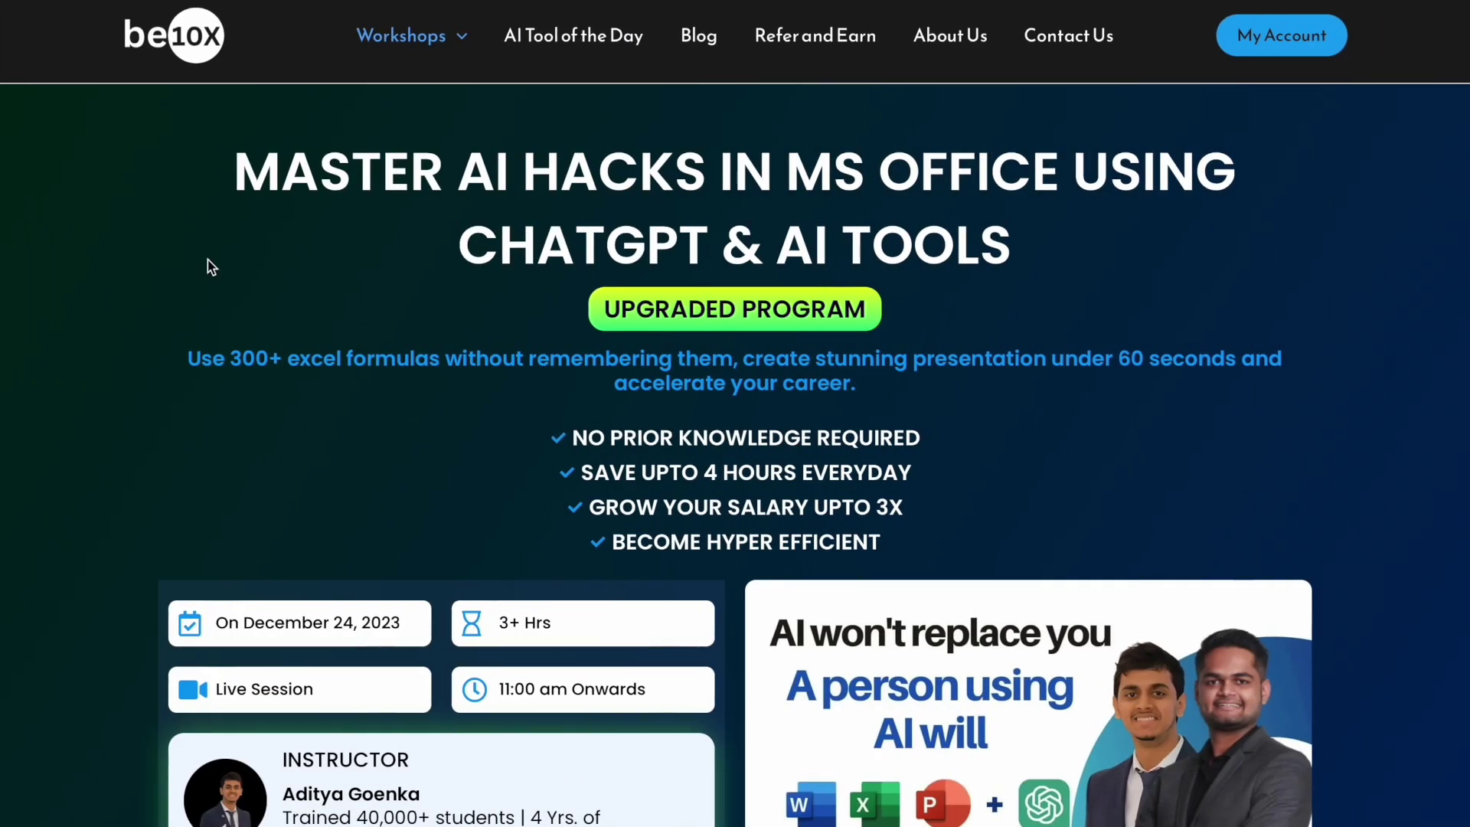
# Scroll through the be10x workshop page, then copy the publishers question and open the books sheet.
pyautogui.scroll(-4, 208, 279)
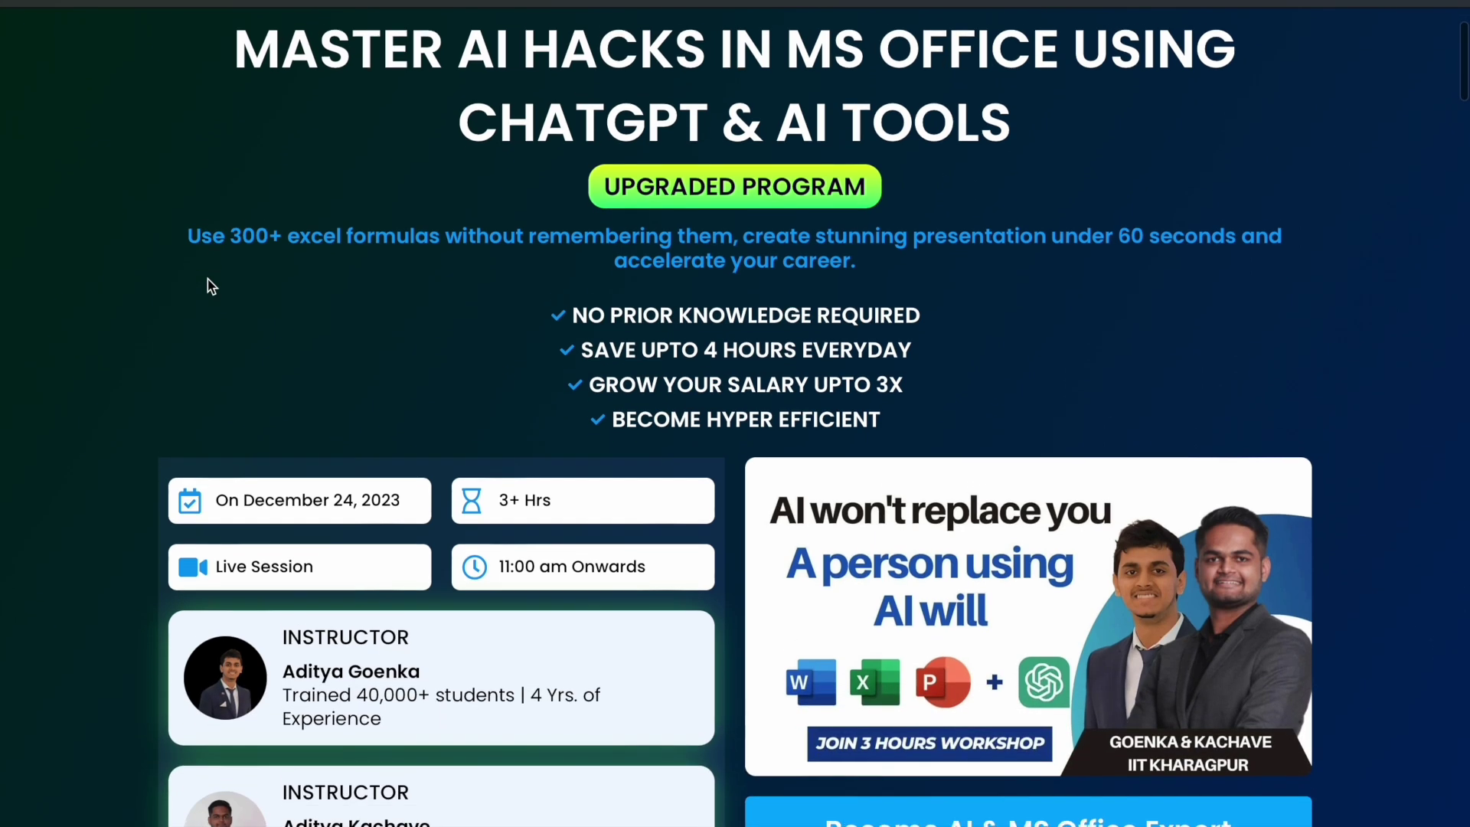
pyautogui.scroll(-1, 207, 280)
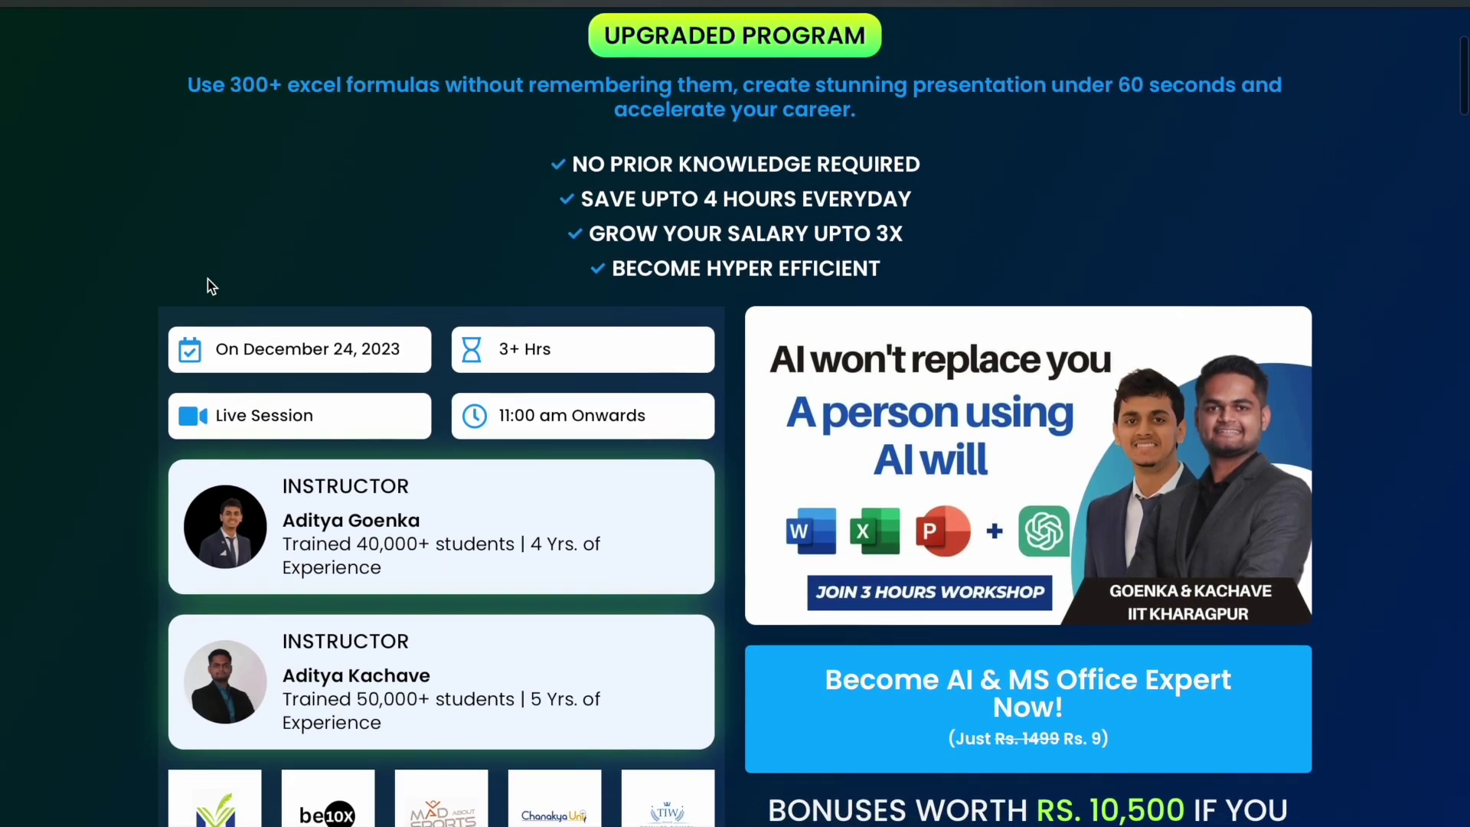
pyautogui.scroll(-5, 208, 280)
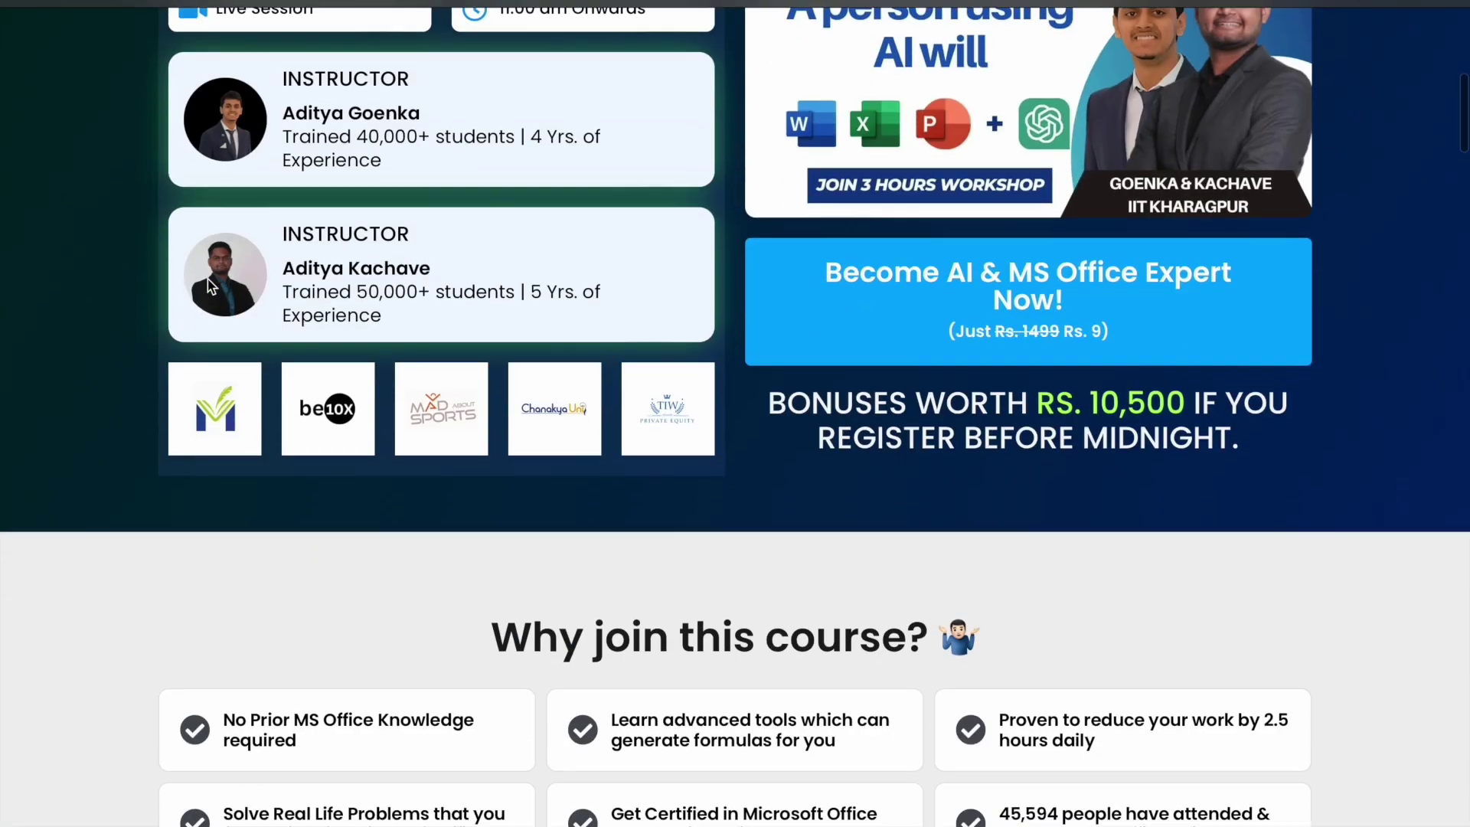
pyautogui.scroll(-9, 208, 278)
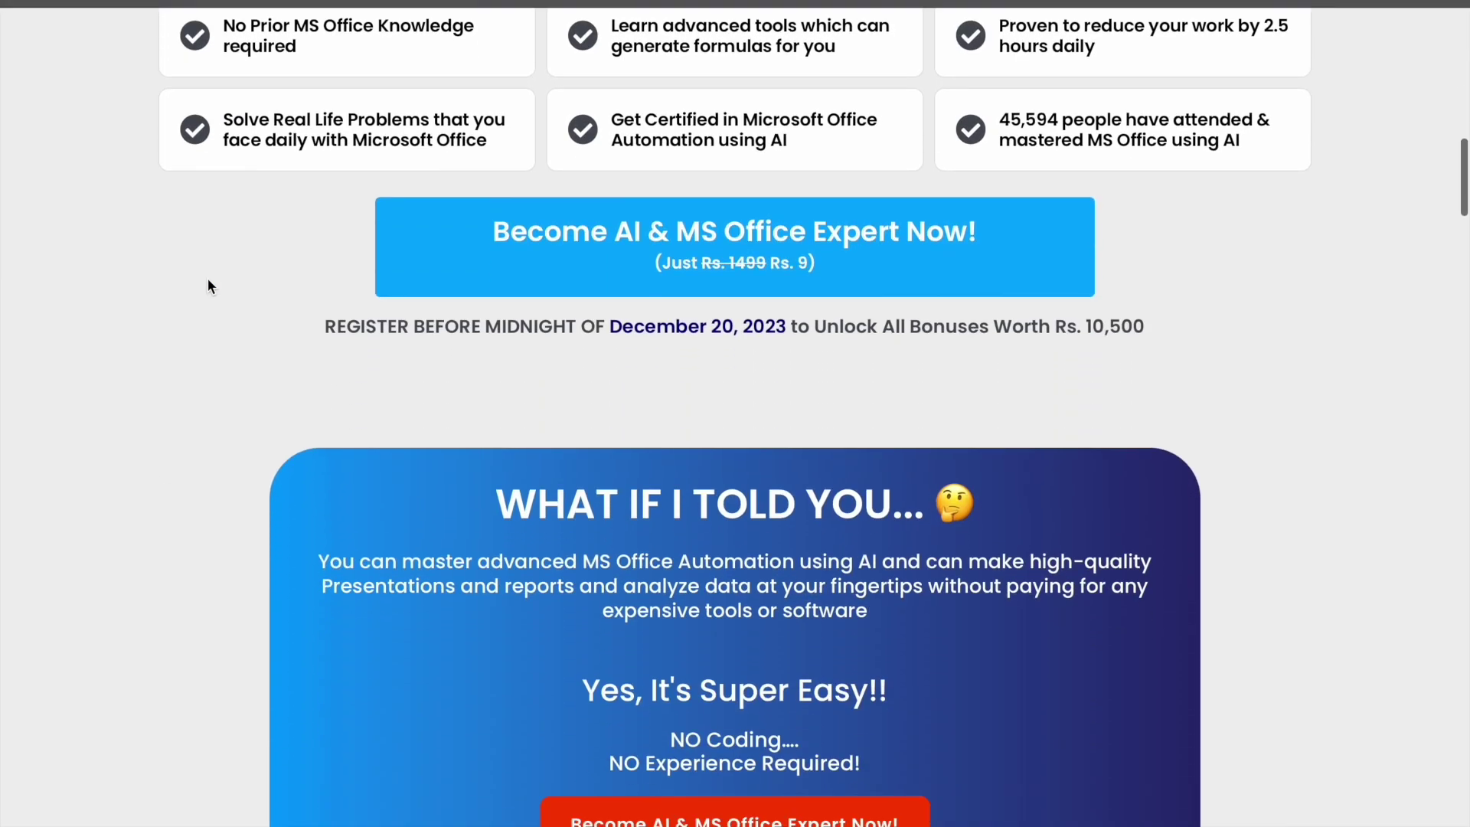
pyautogui.scroll(-7, 208, 281)
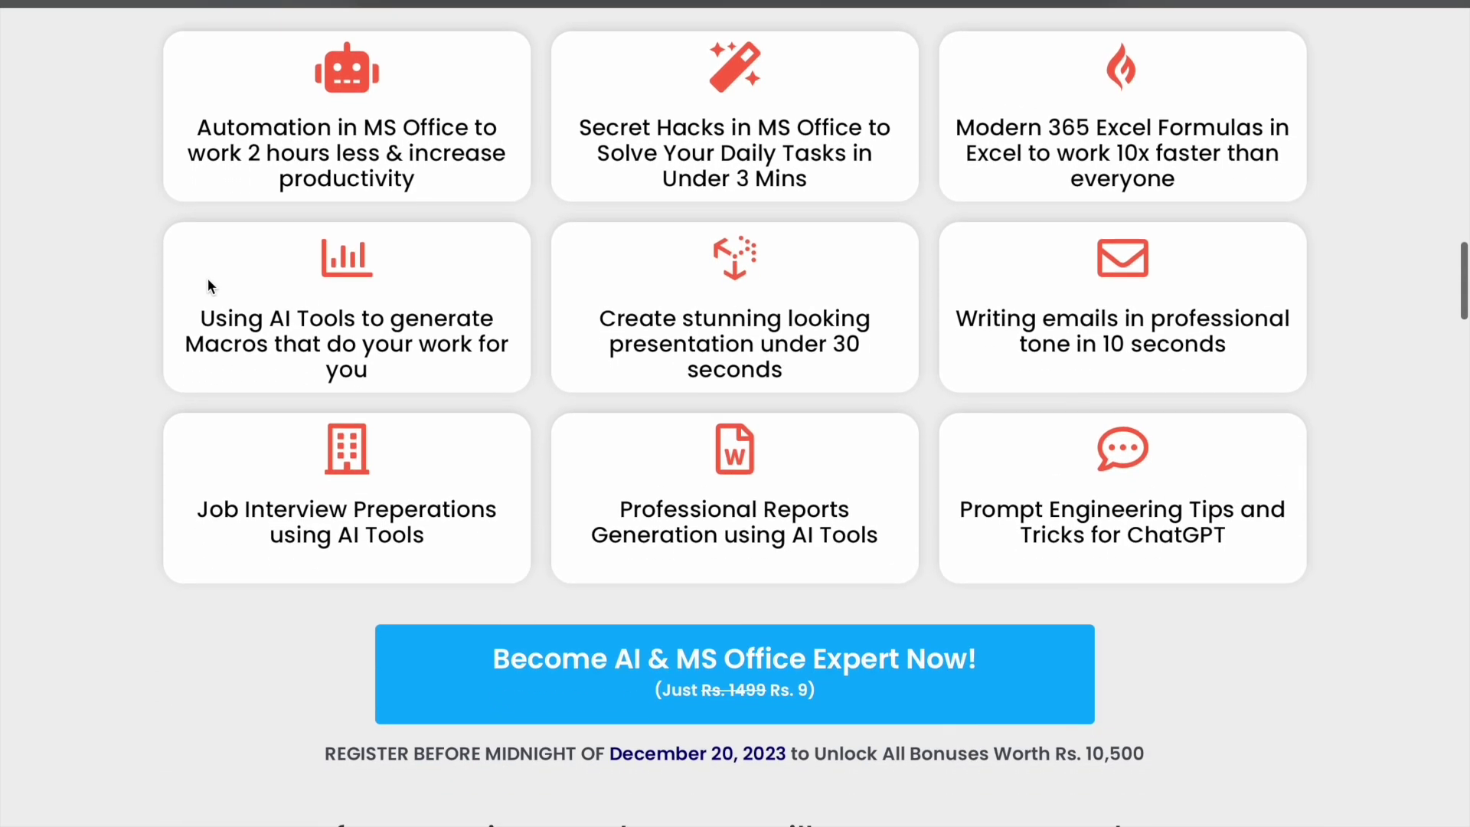
pyautogui.scroll(-2, 208, 286)
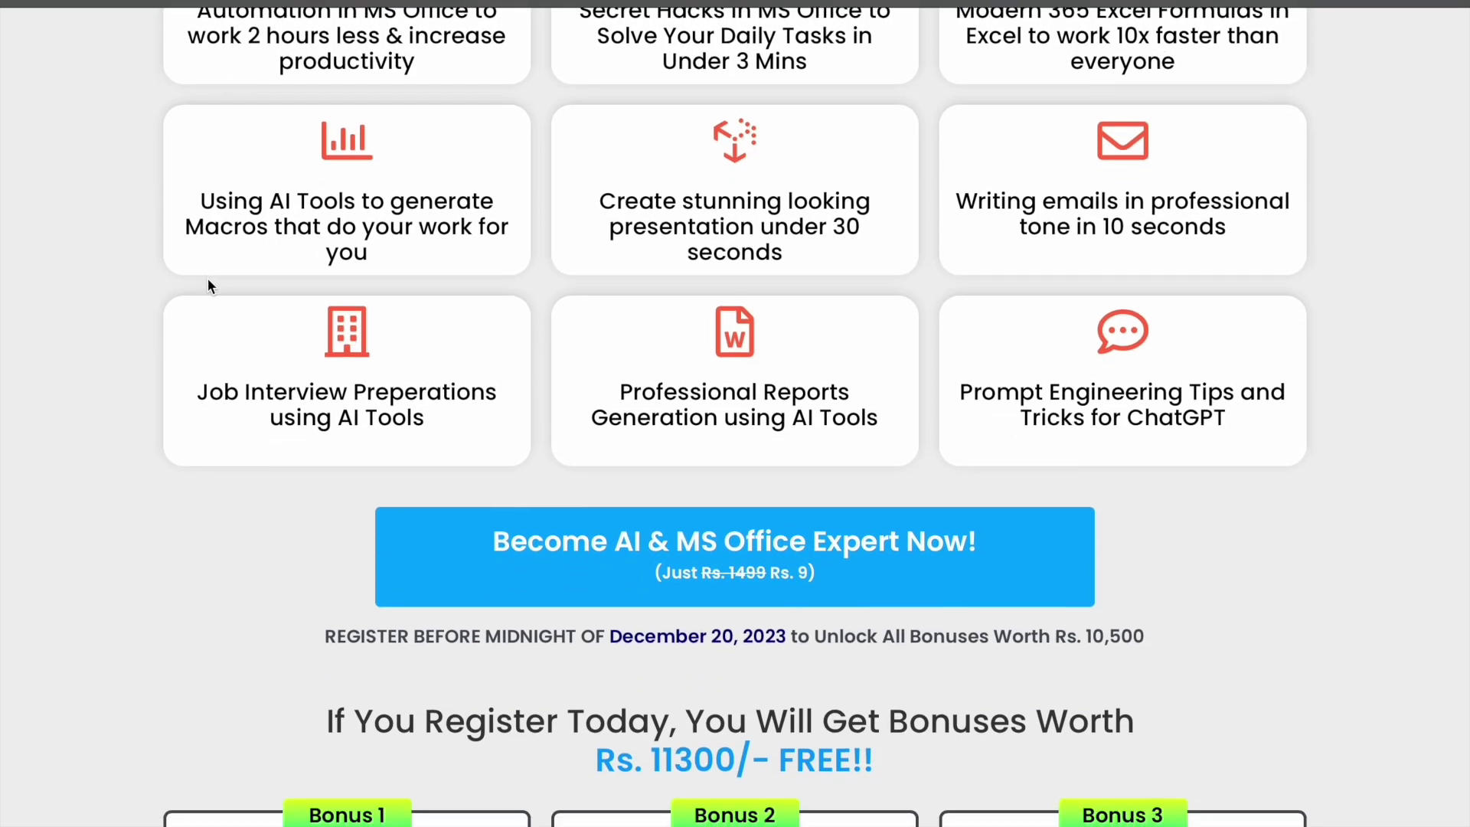
pyautogui.scroll(-5, 208, 287)
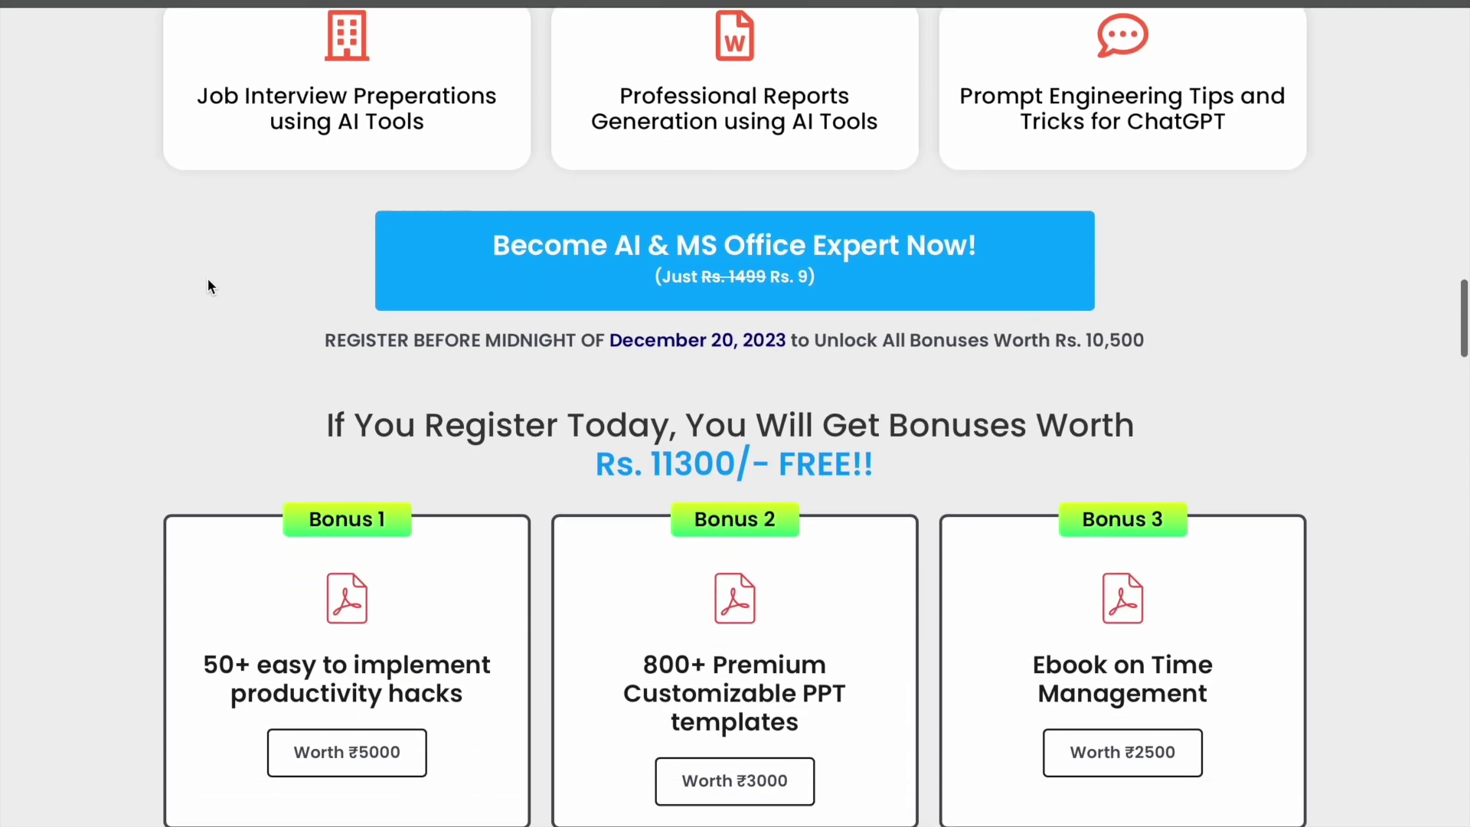
pyautogui.scroll(-6, 208, 286)
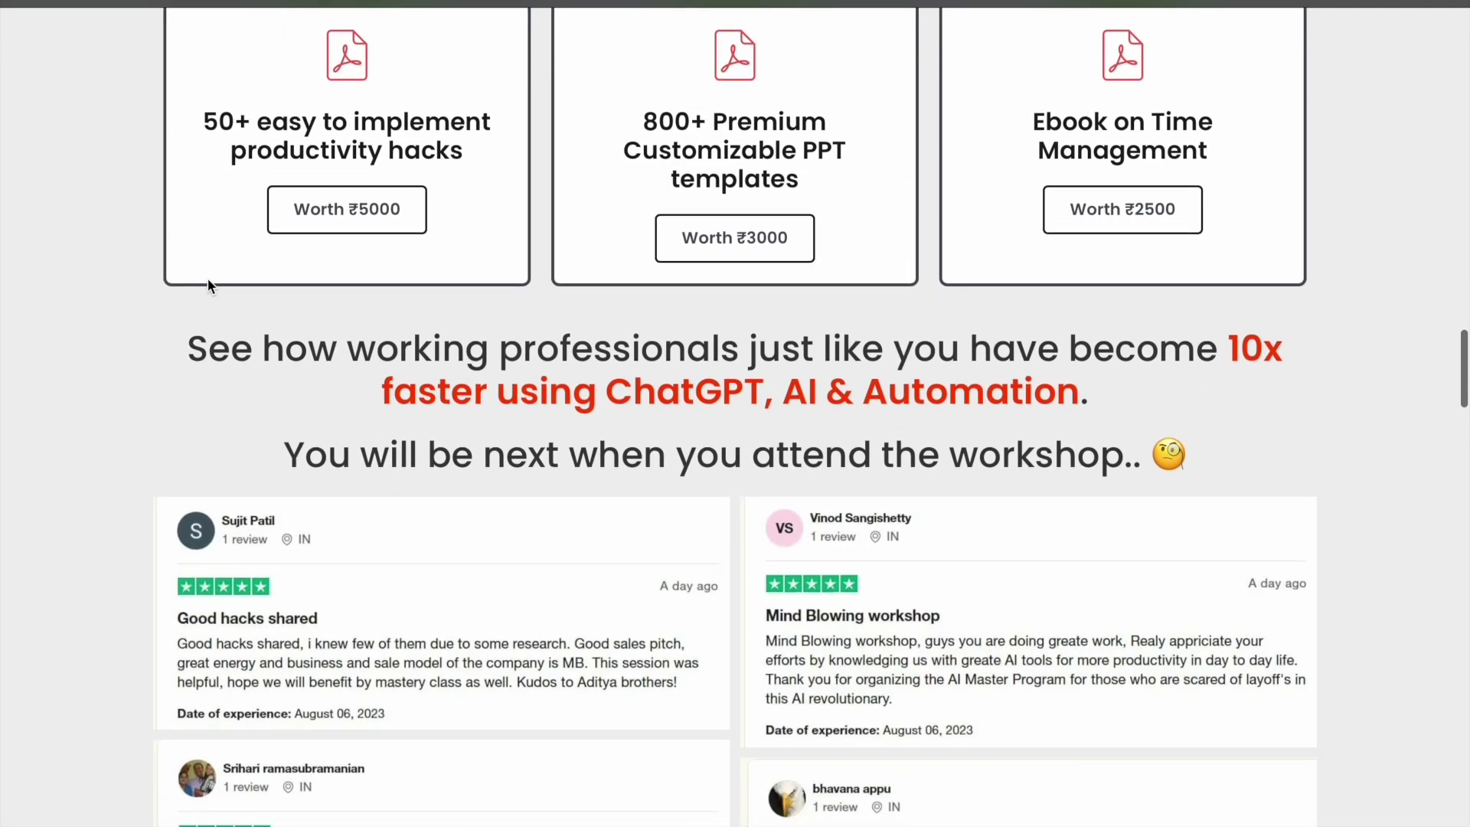
pyautogui.scroll(-2, 208, 286)
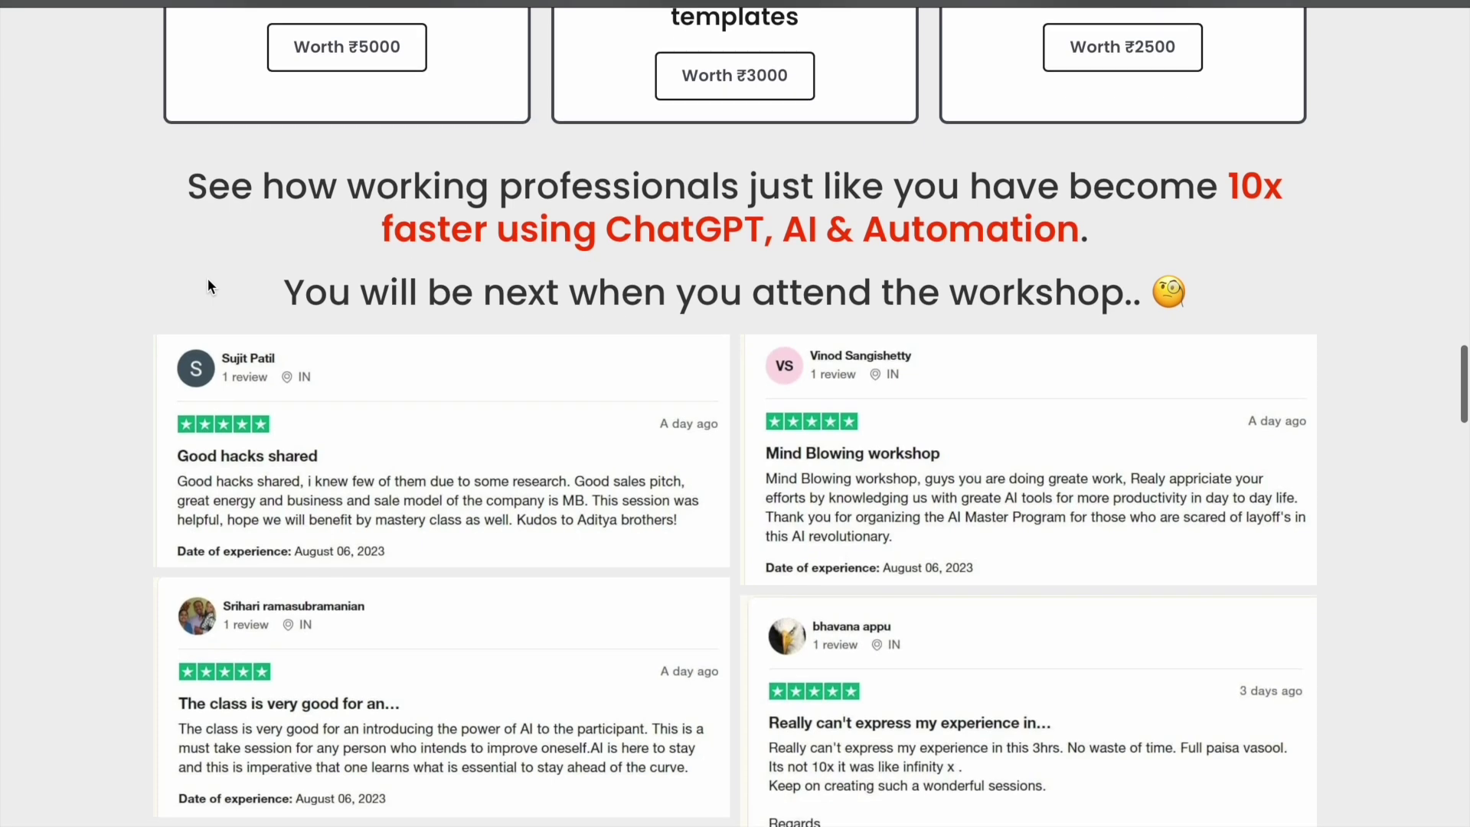
pyautogui.scroll(-8, 208, 286)
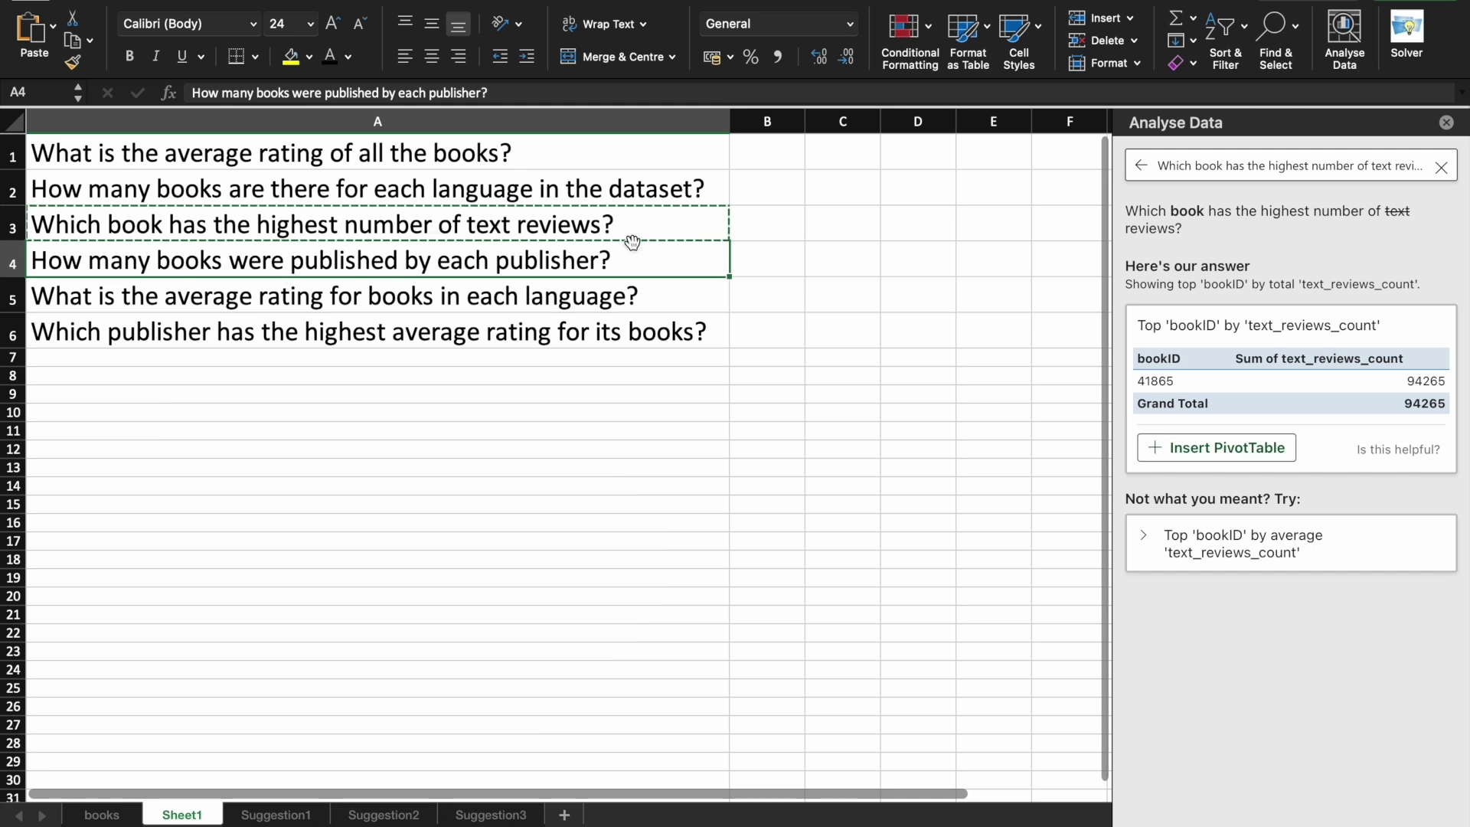
pyautogui.press('super+c')
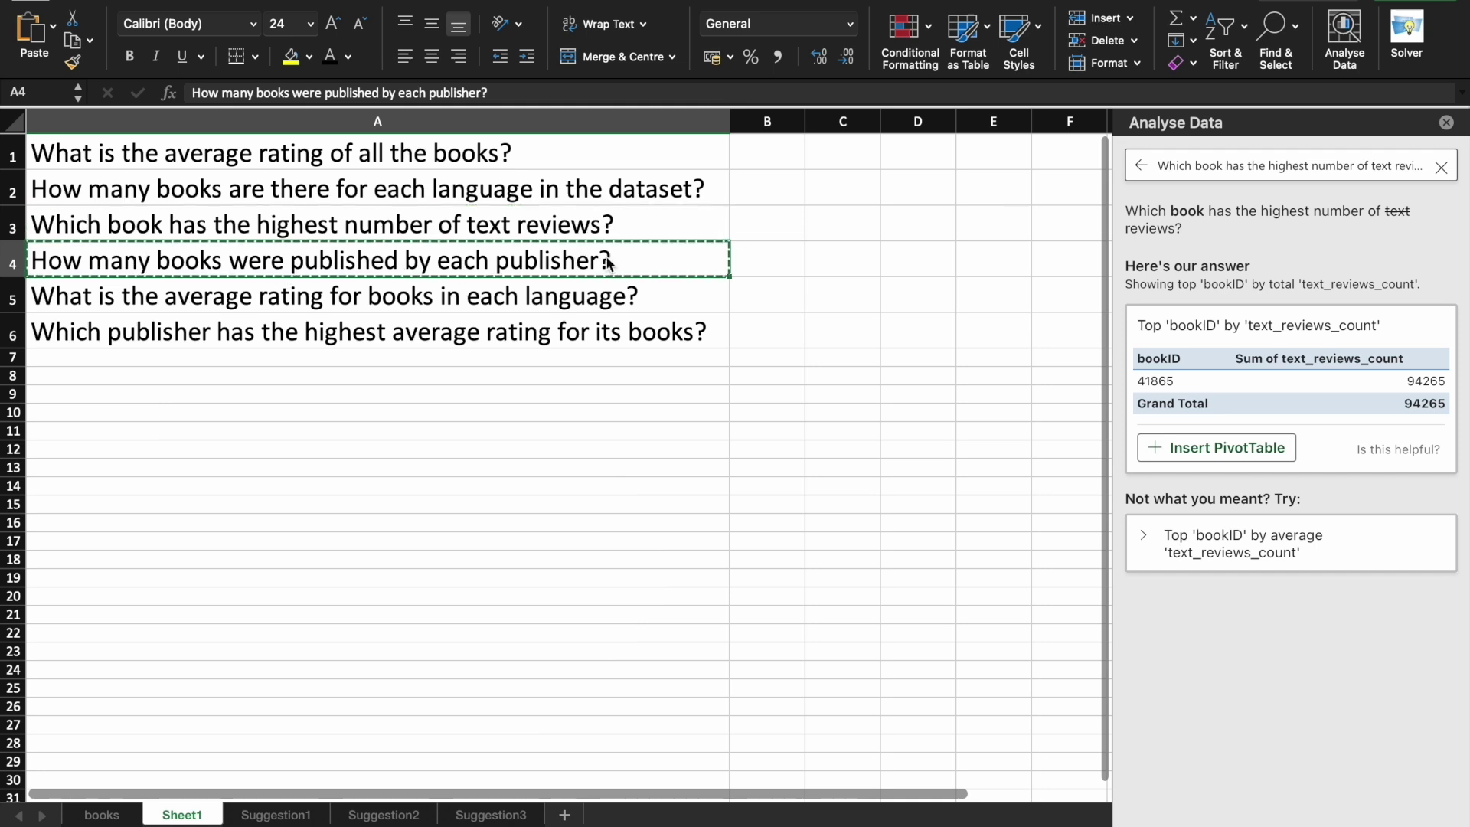
pyautogui.click(102, 814)
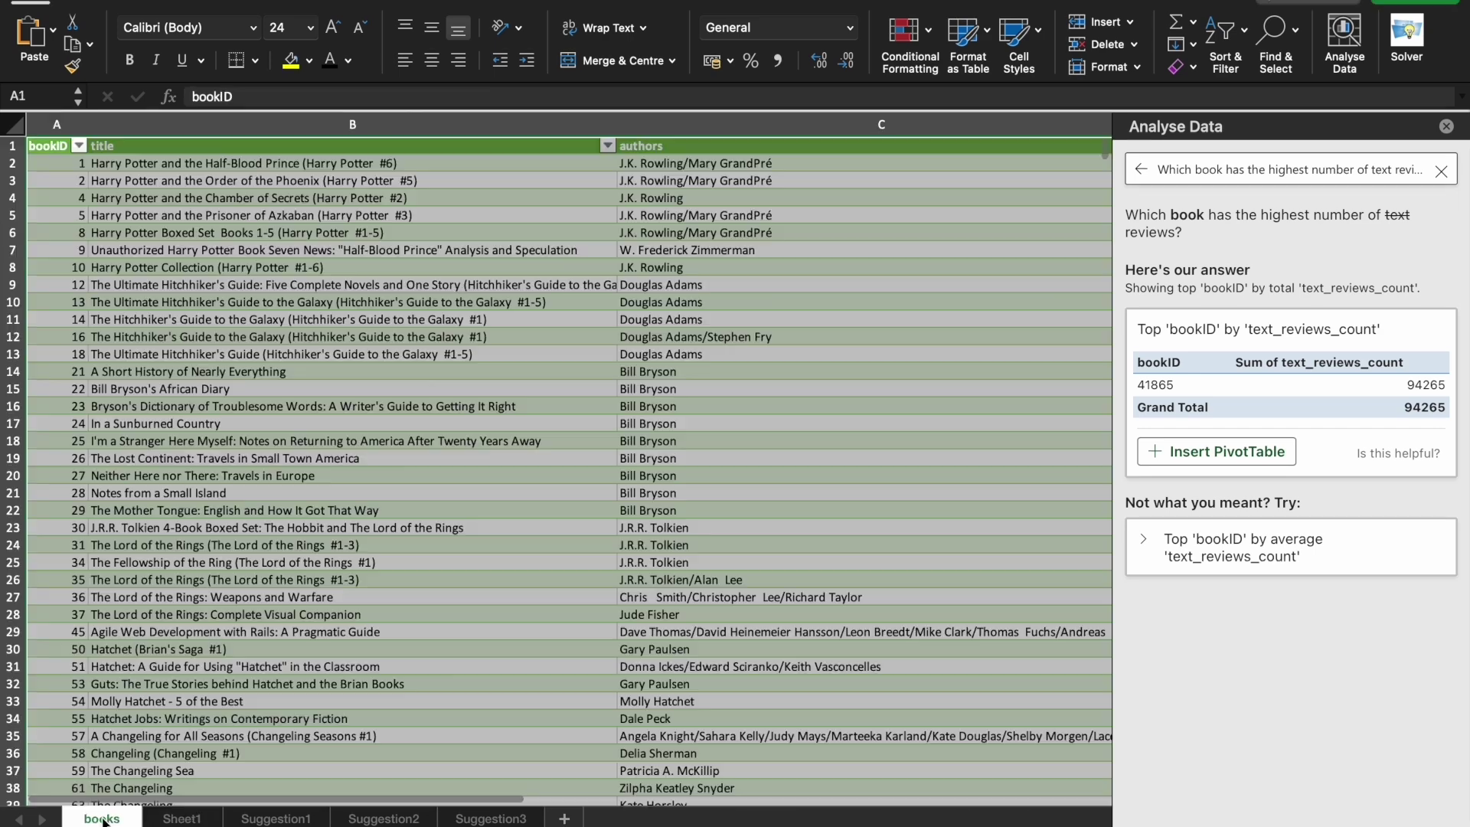
# Query distinct books per publisher and insert it as Suggestion4, checking Vintage 318 and Penguin Books 261.
pyautogui.click(1442, 172)
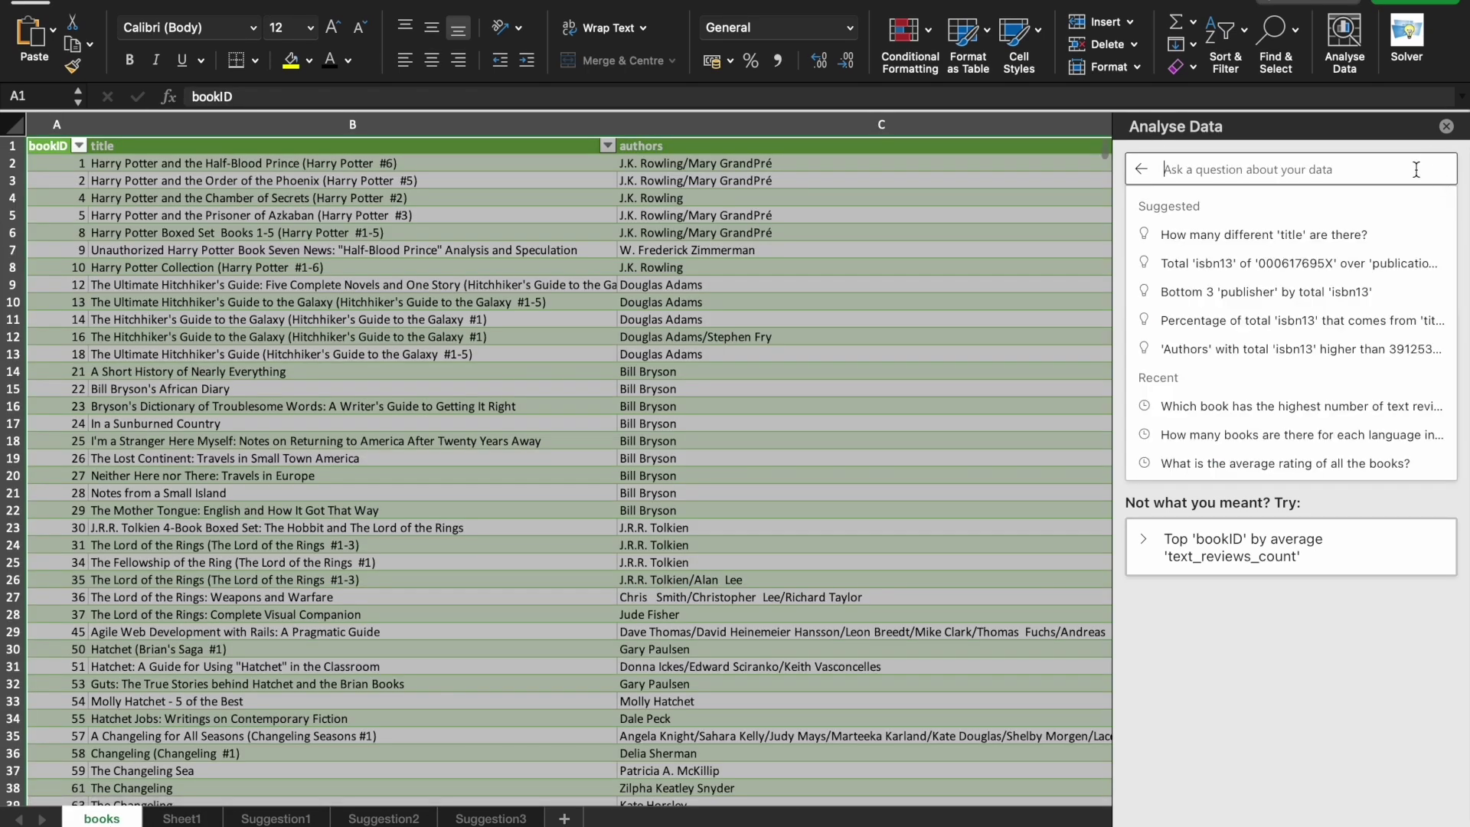
pyautogui.press('super+v')
pyautogui.press('Return')
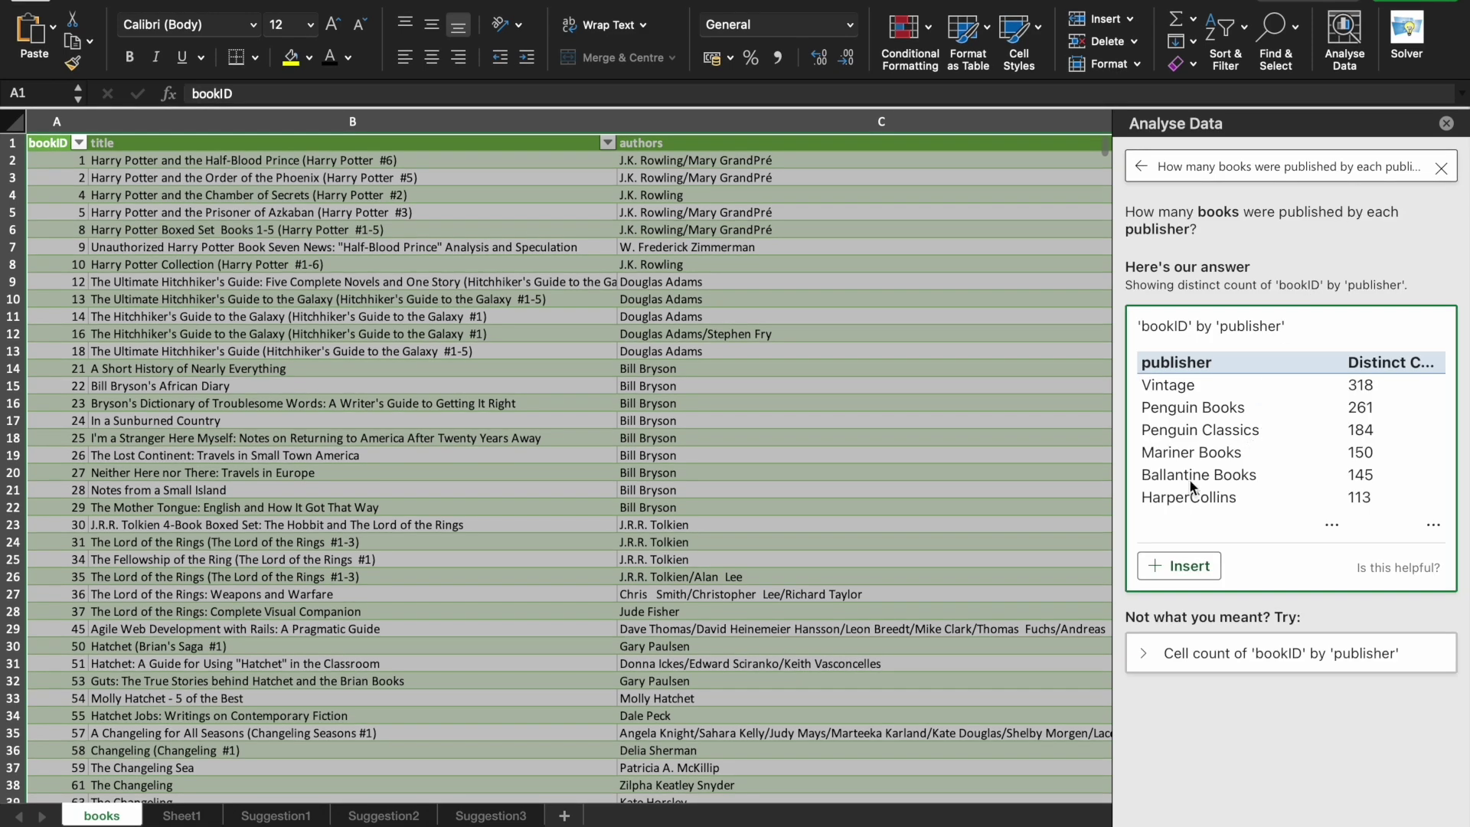
pyautogui.click(1199, 576)
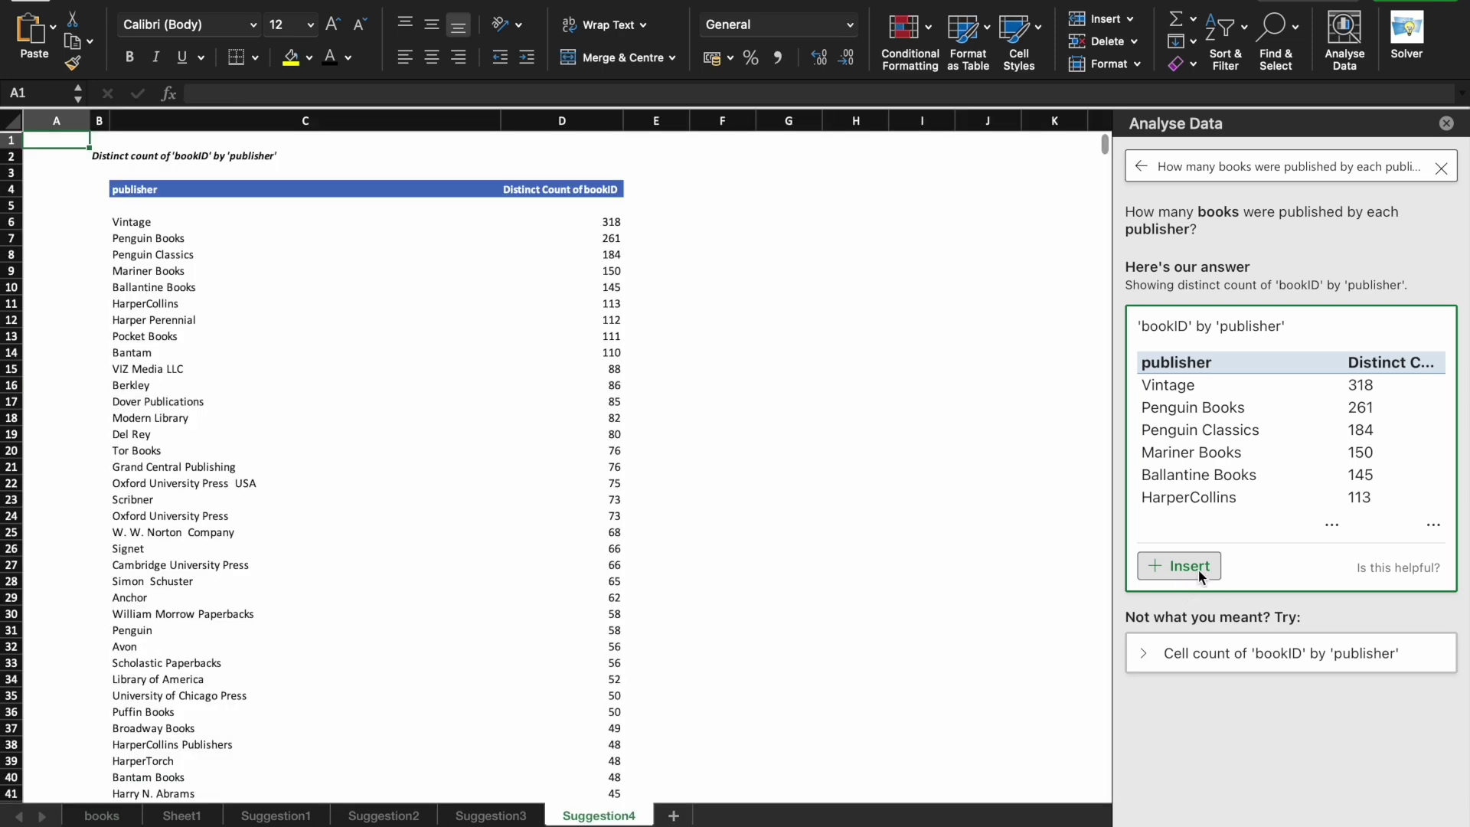
pyautogui.scroll(3, 488, 489)
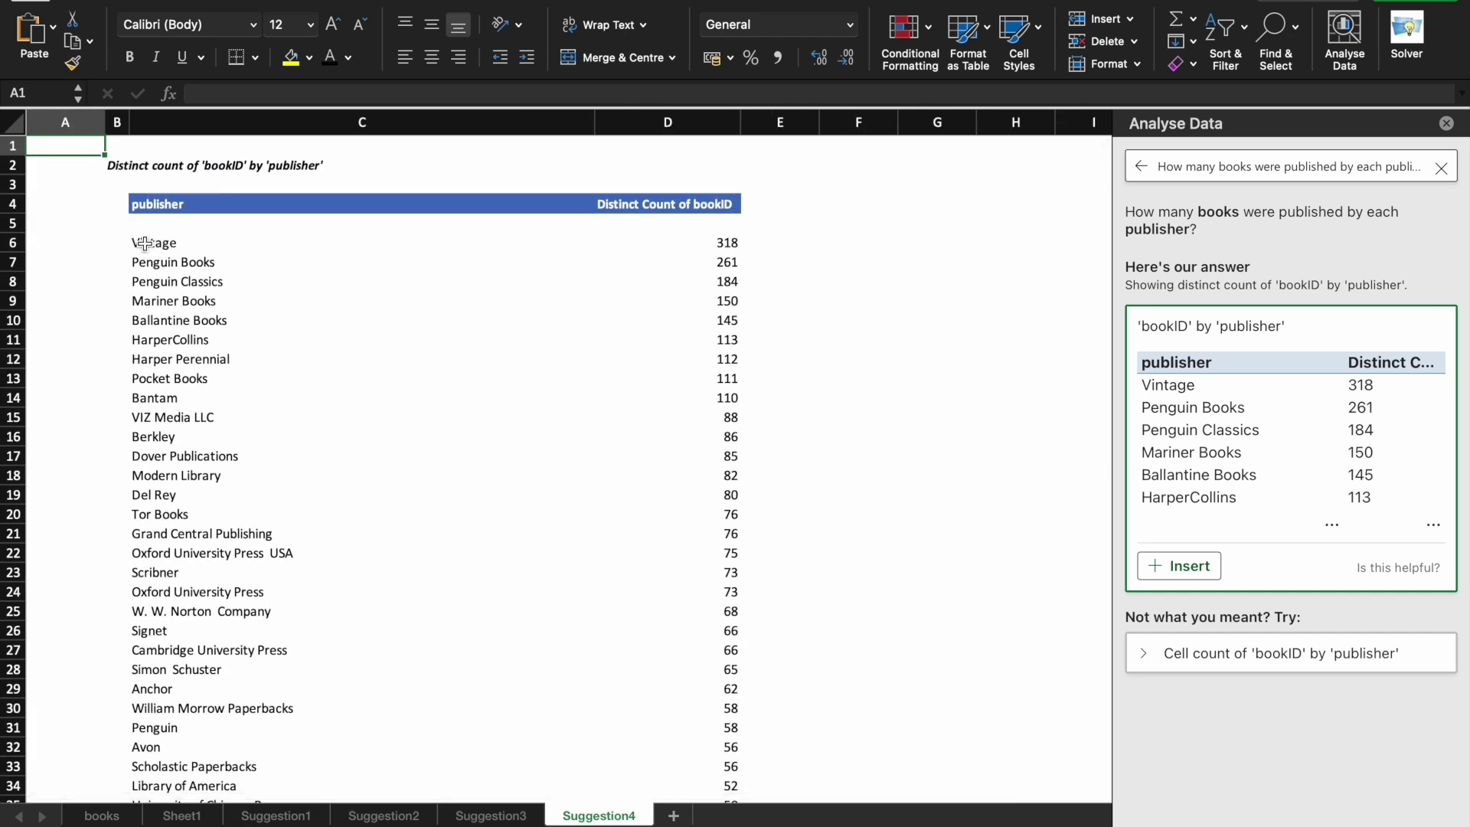
pyautogui.click(160, 245)
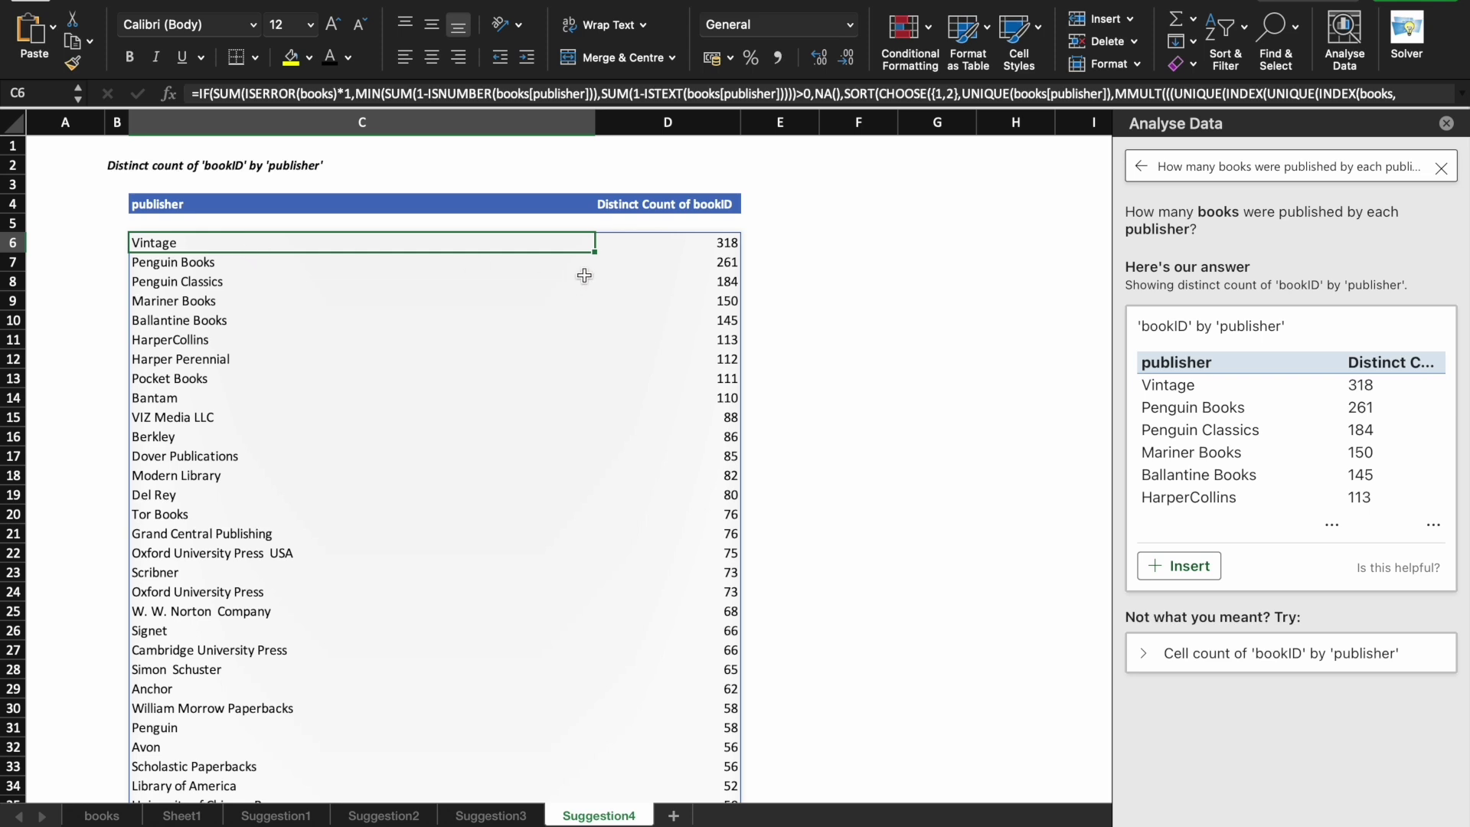
pyautogui.click(688, 249)
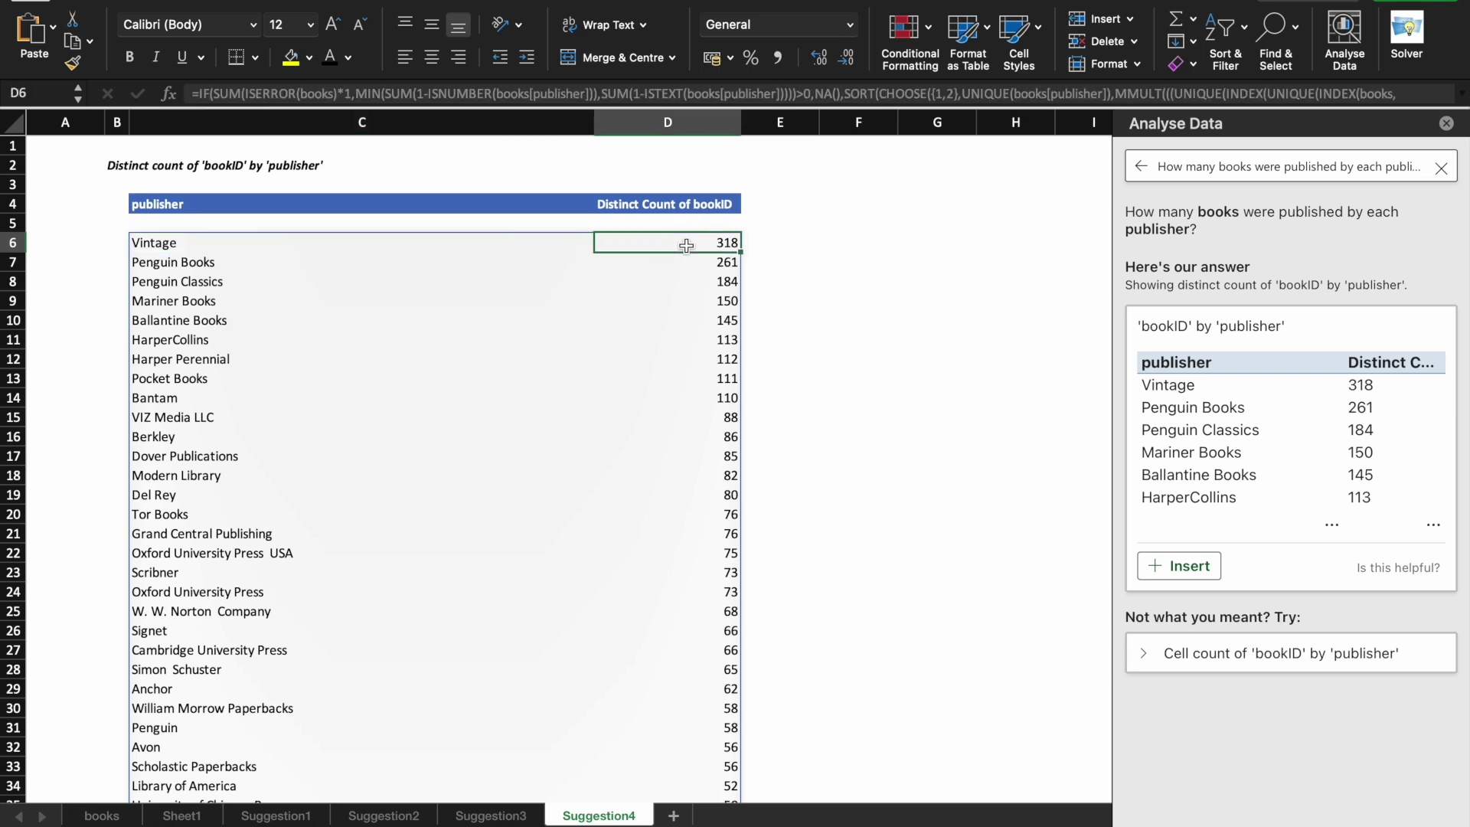
pyautogui.click(725, 258)
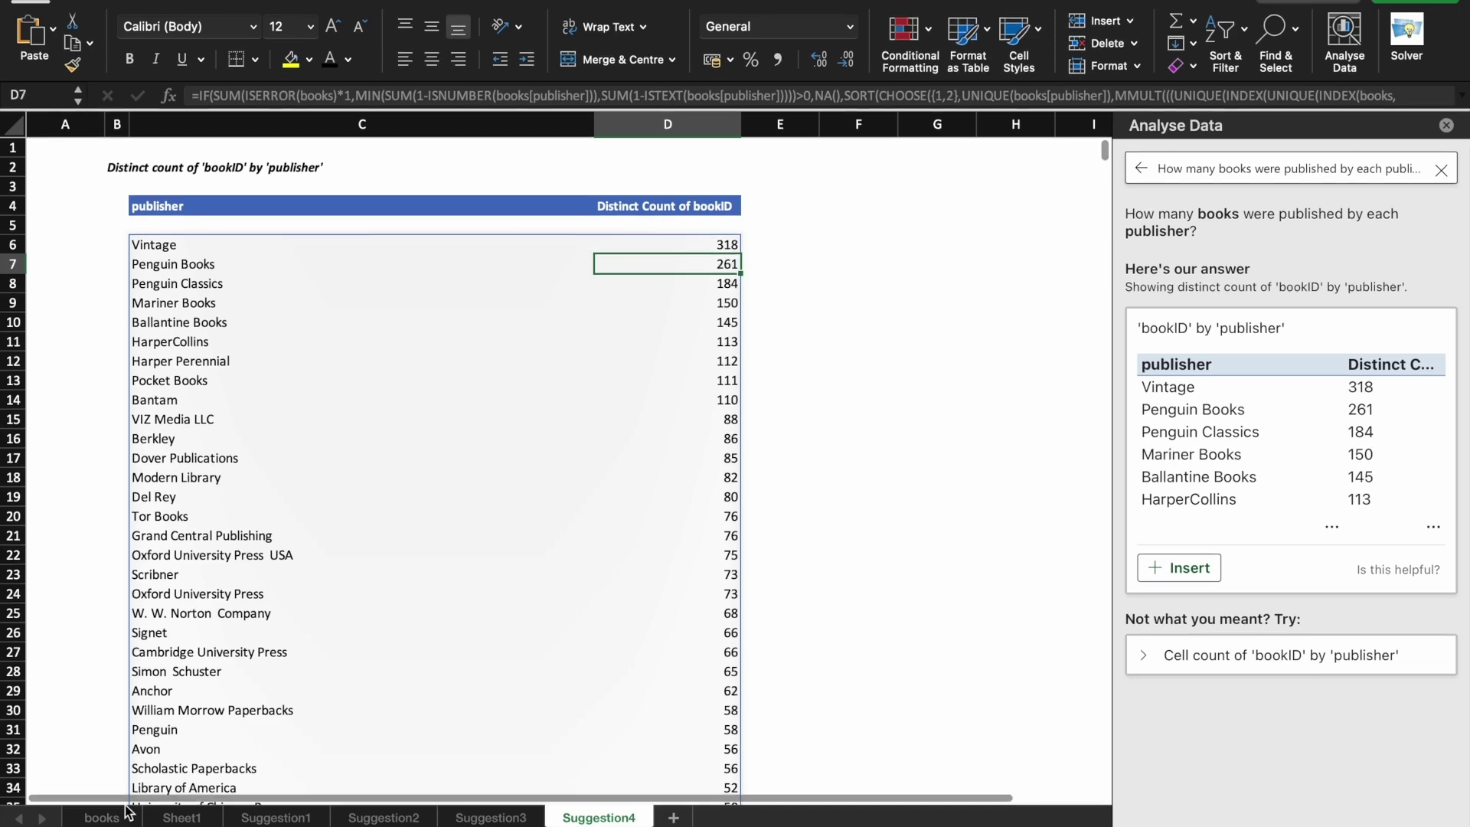
# Copy the average-rating-per-language question from A5 and submit it to Analyse Data on the books sheet.
pyautogui.click(176, 817)
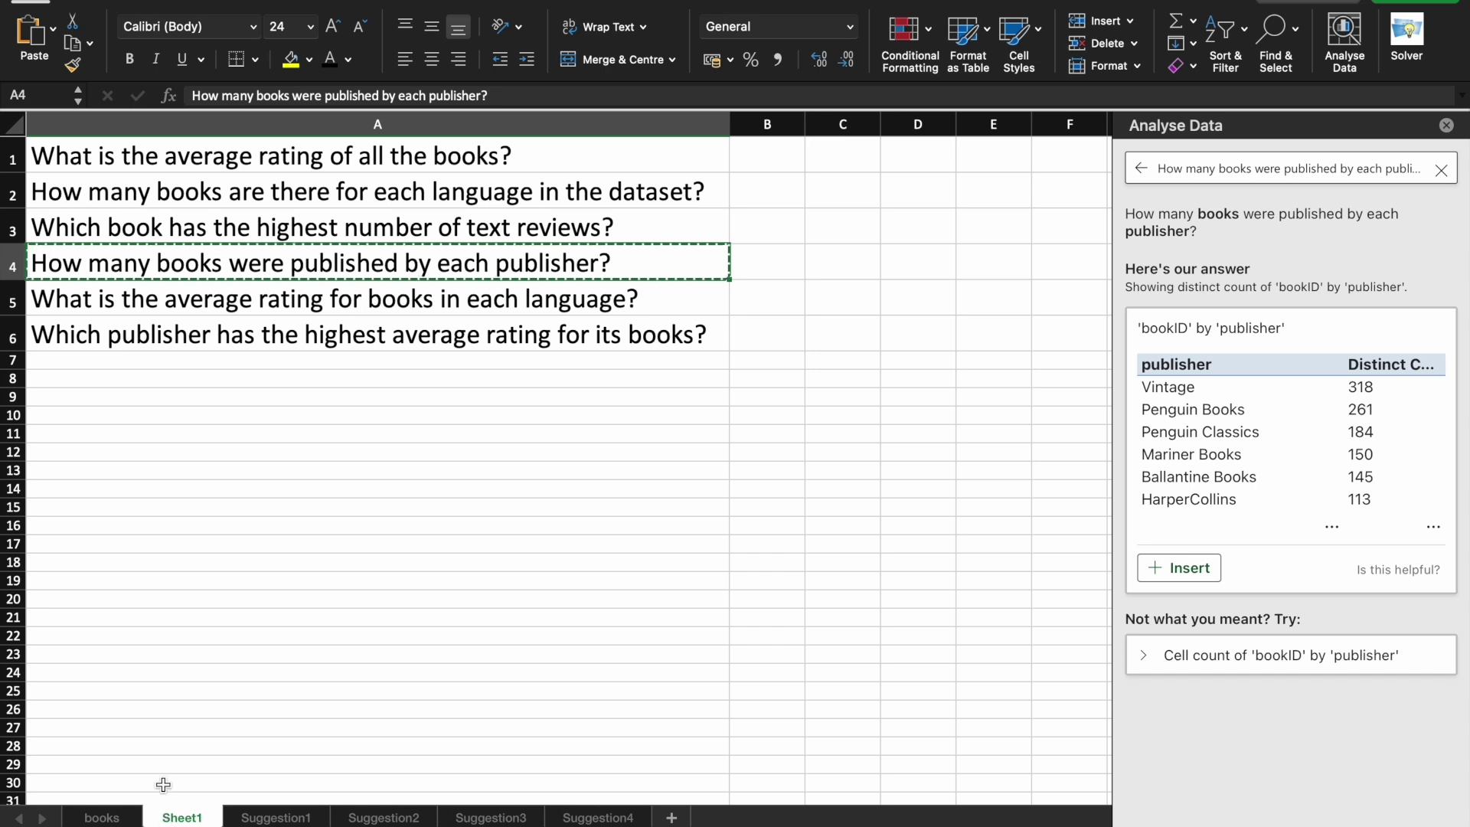
pyautogui.click(284, 306)
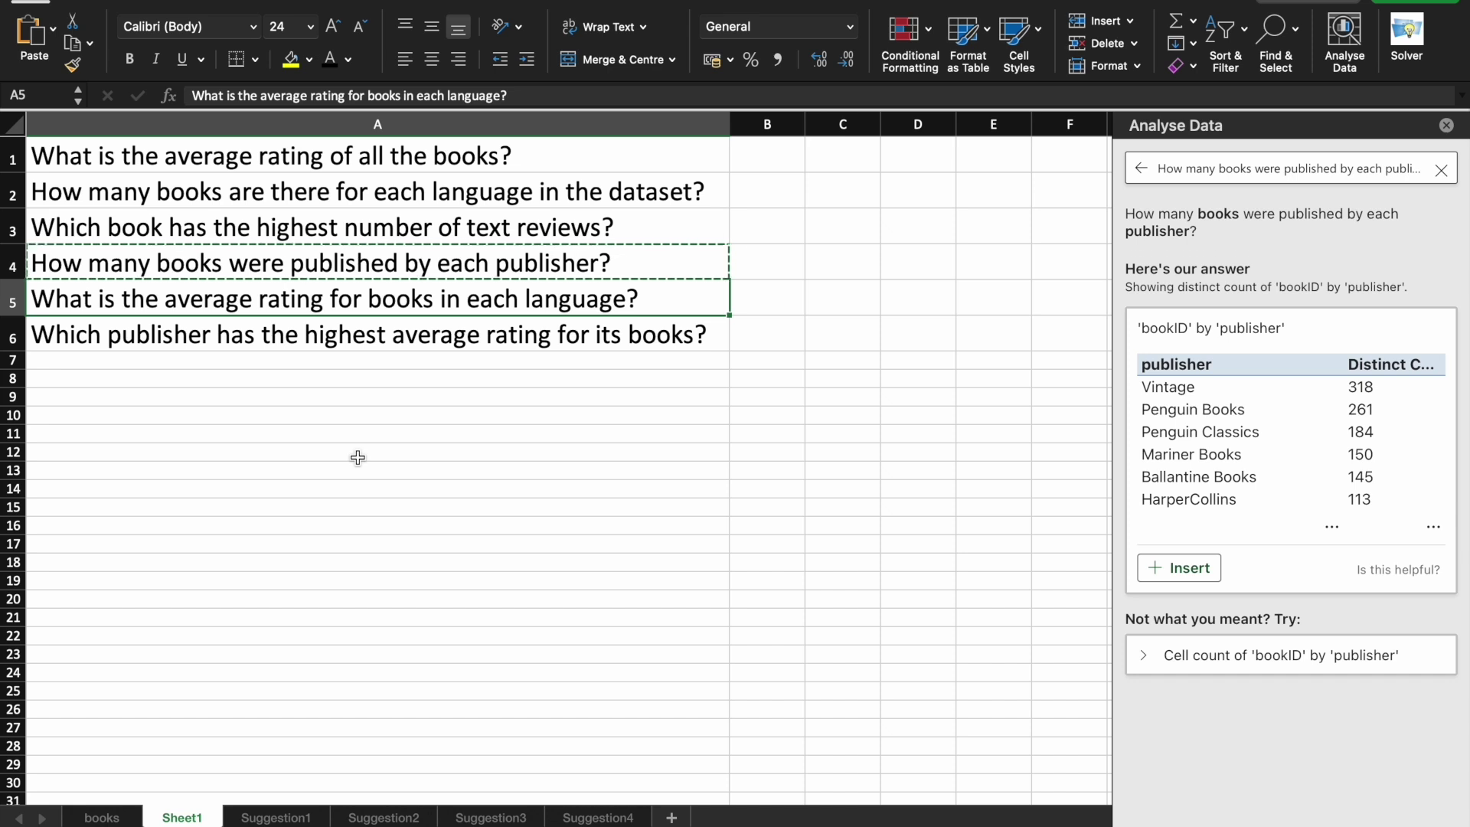
pyautogui.press('super+c')
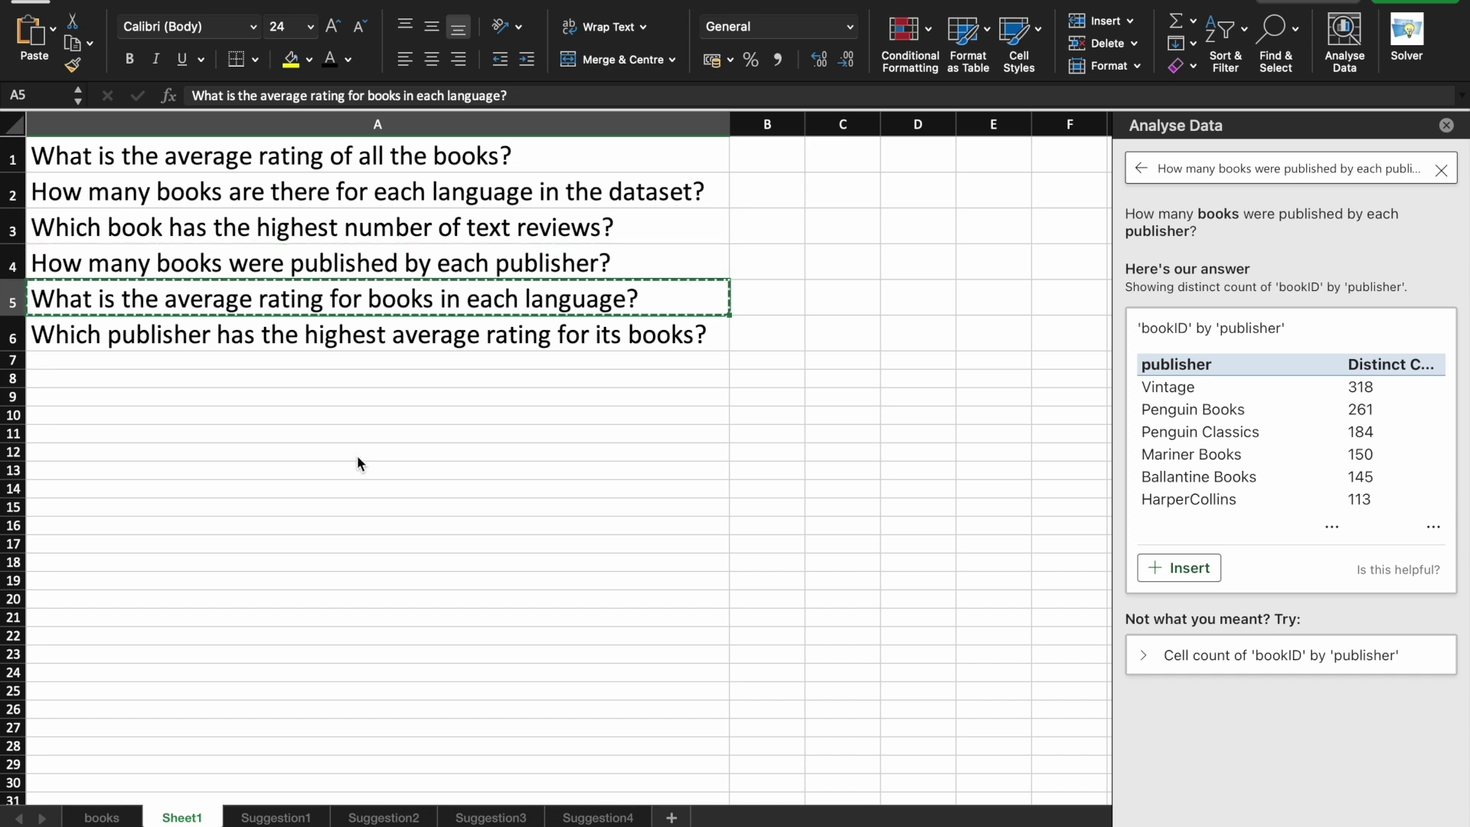
pyautogui.click(113, 818)
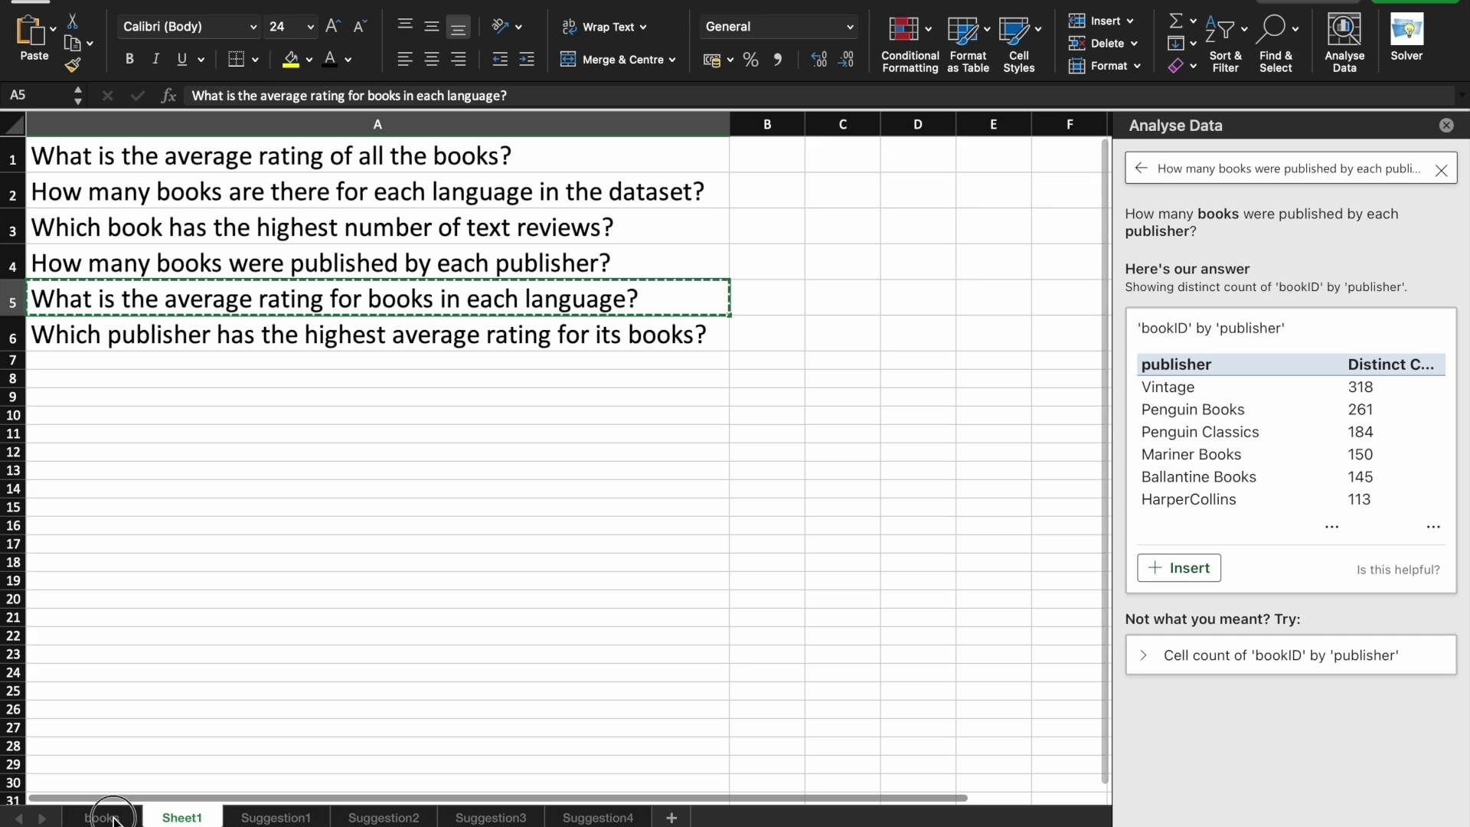
pyautogui.click(1441, 171)
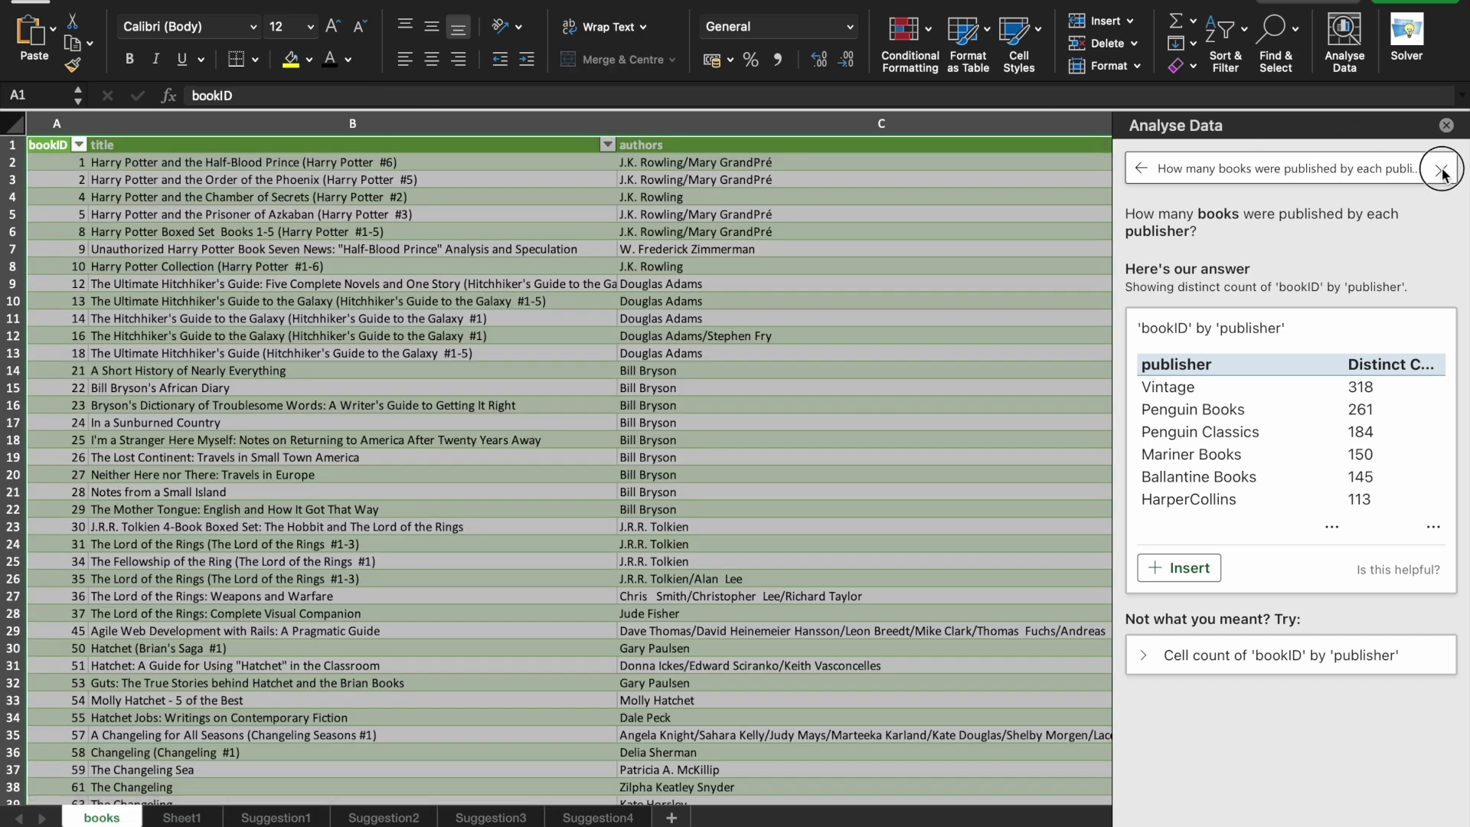
pyautogui.press('super+v')
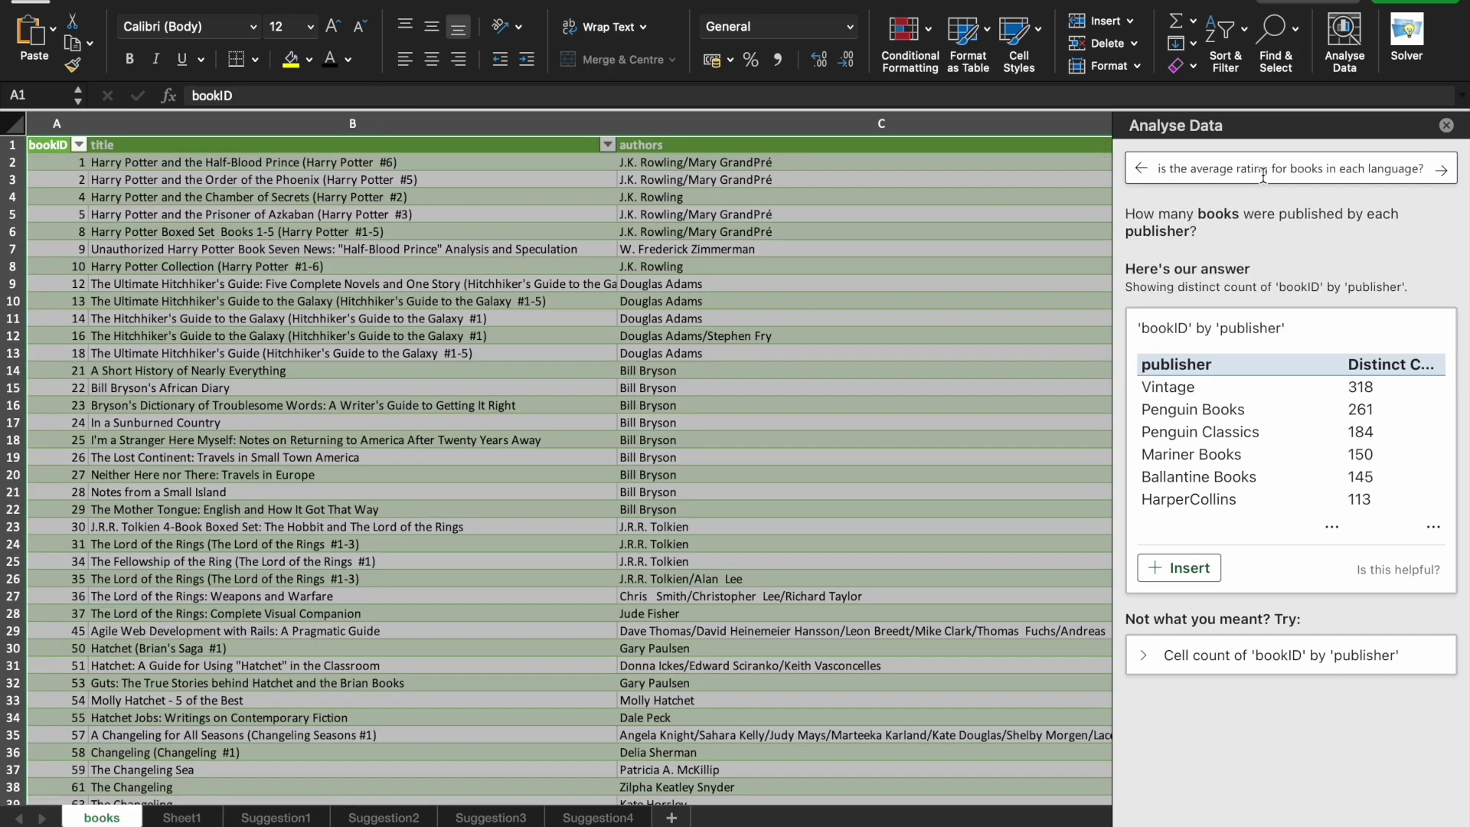
pyautogui.press('Return')
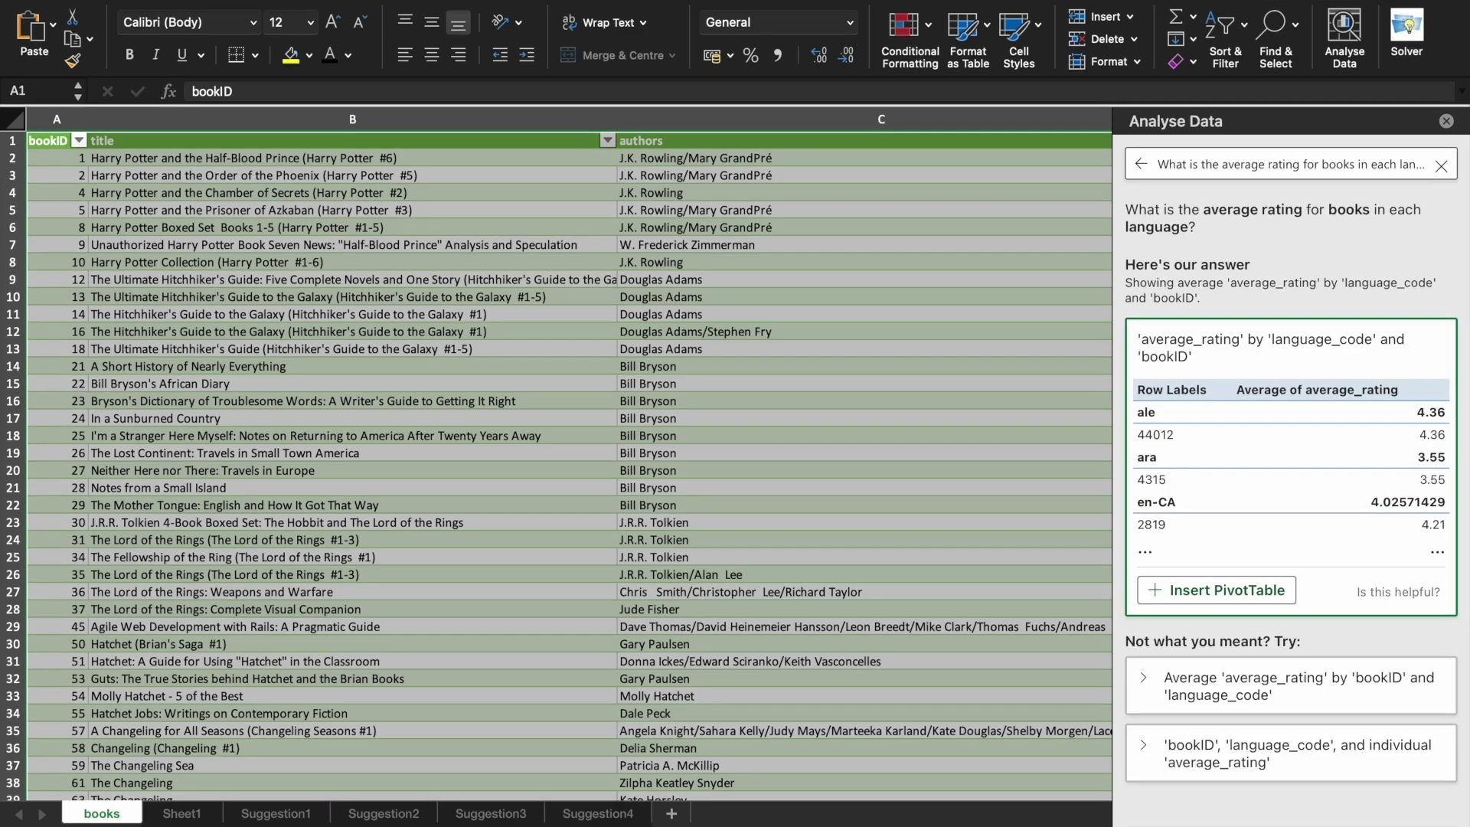
# Insert the suggested average-rating-per-language pivot as a new sheet and remove bookID from its rows.
pyautogui.click(1211, 601)
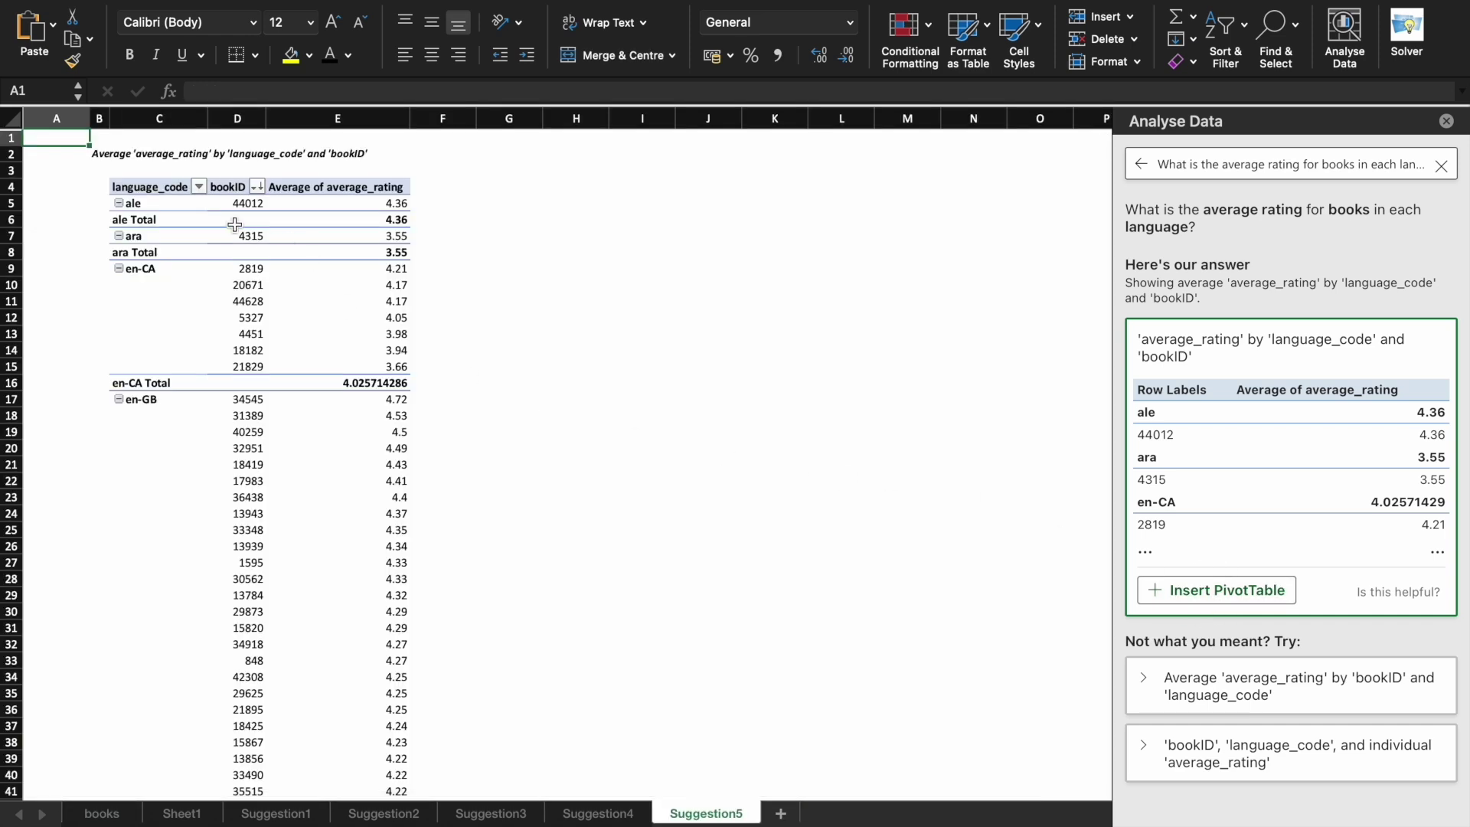
pyautogui.click(170, 187)
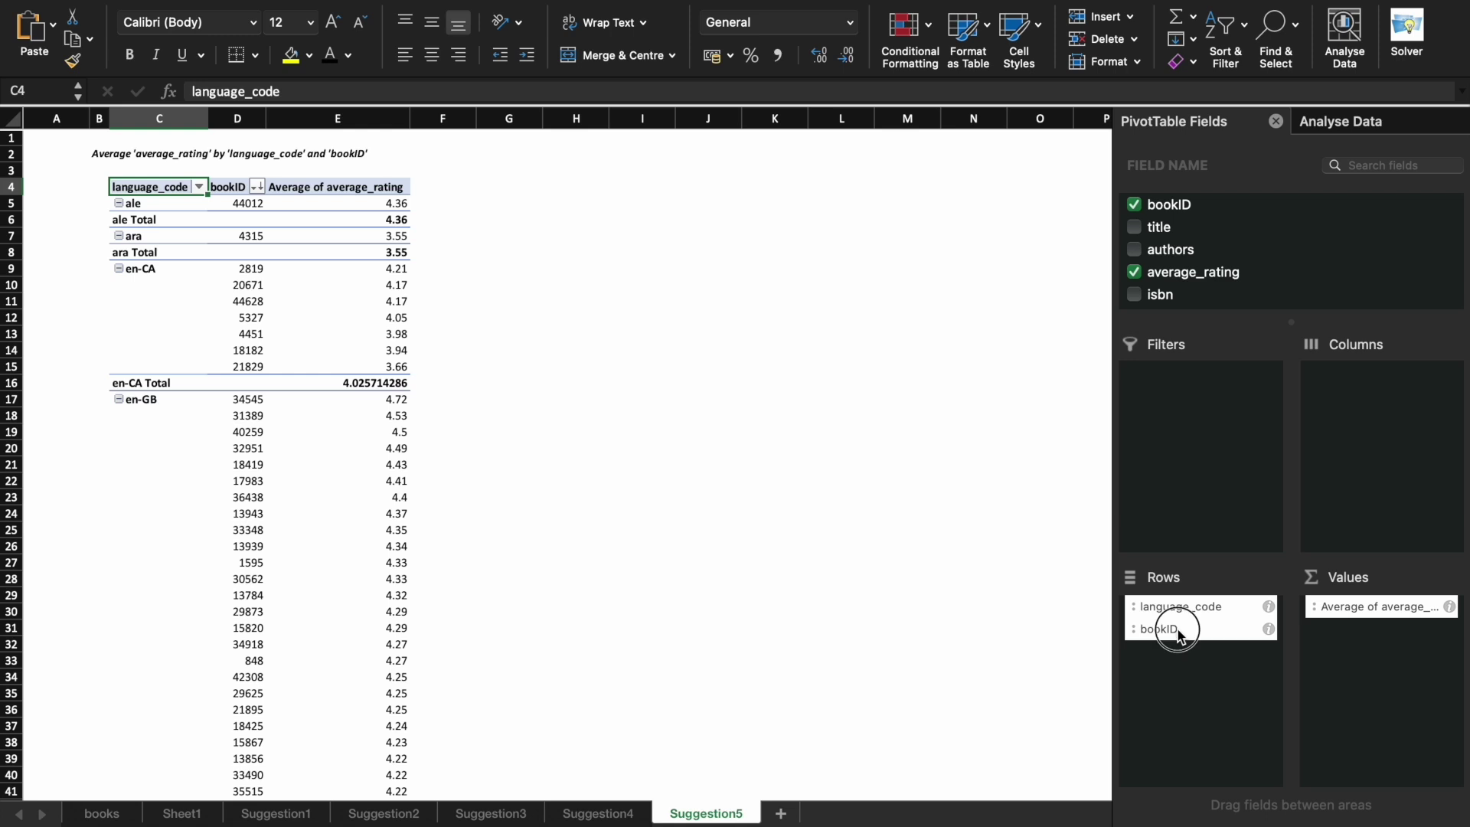
pyautogui.moveTo(1180, 636); pyautogui.dragTo(1266, 253)
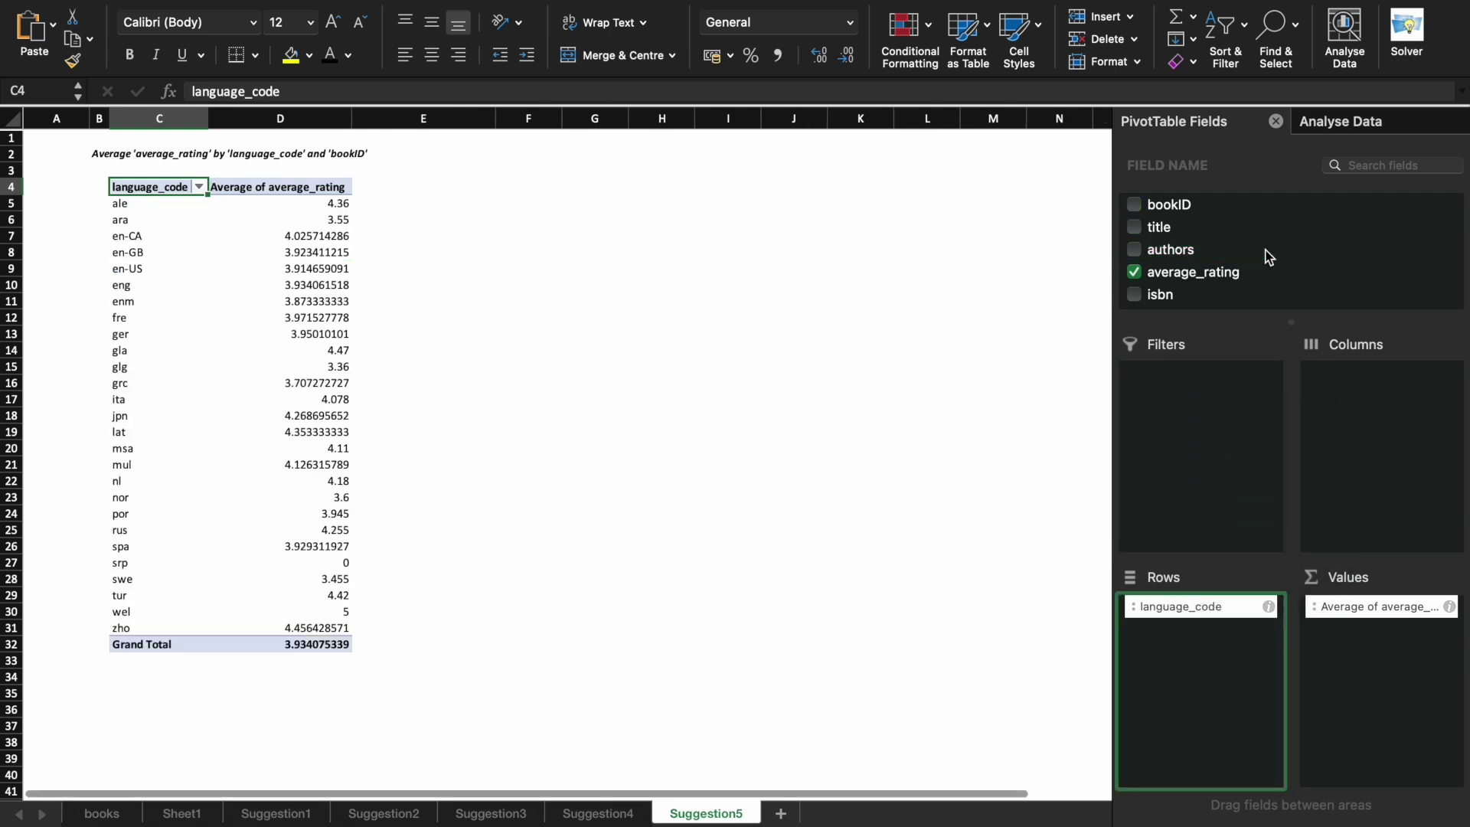
# Sort language_code descending by Average of average_rating, putting wel at 5 on top.
pyautogui.click(198, 187)
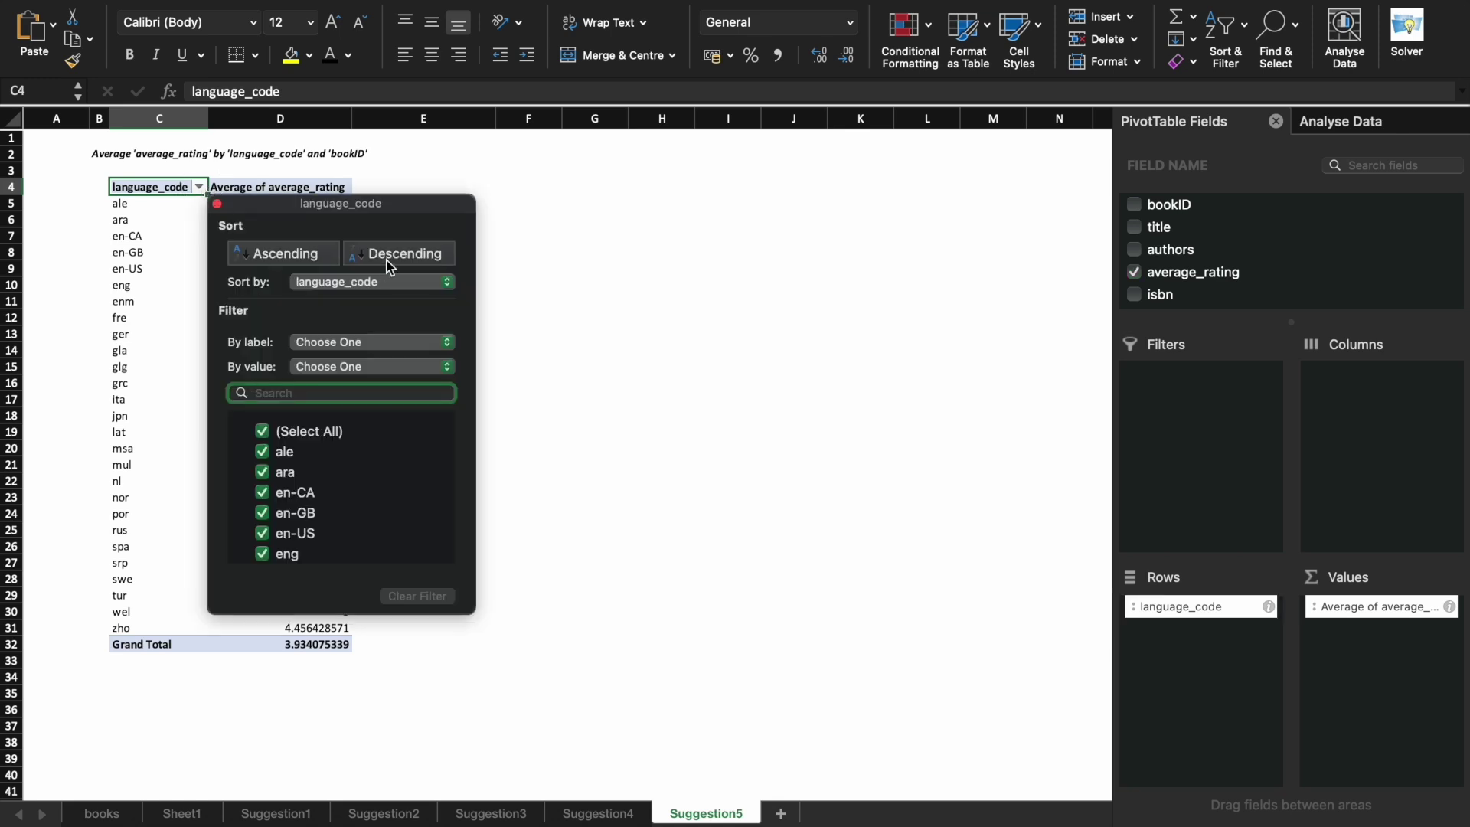
pyautogui.click(353, 280)
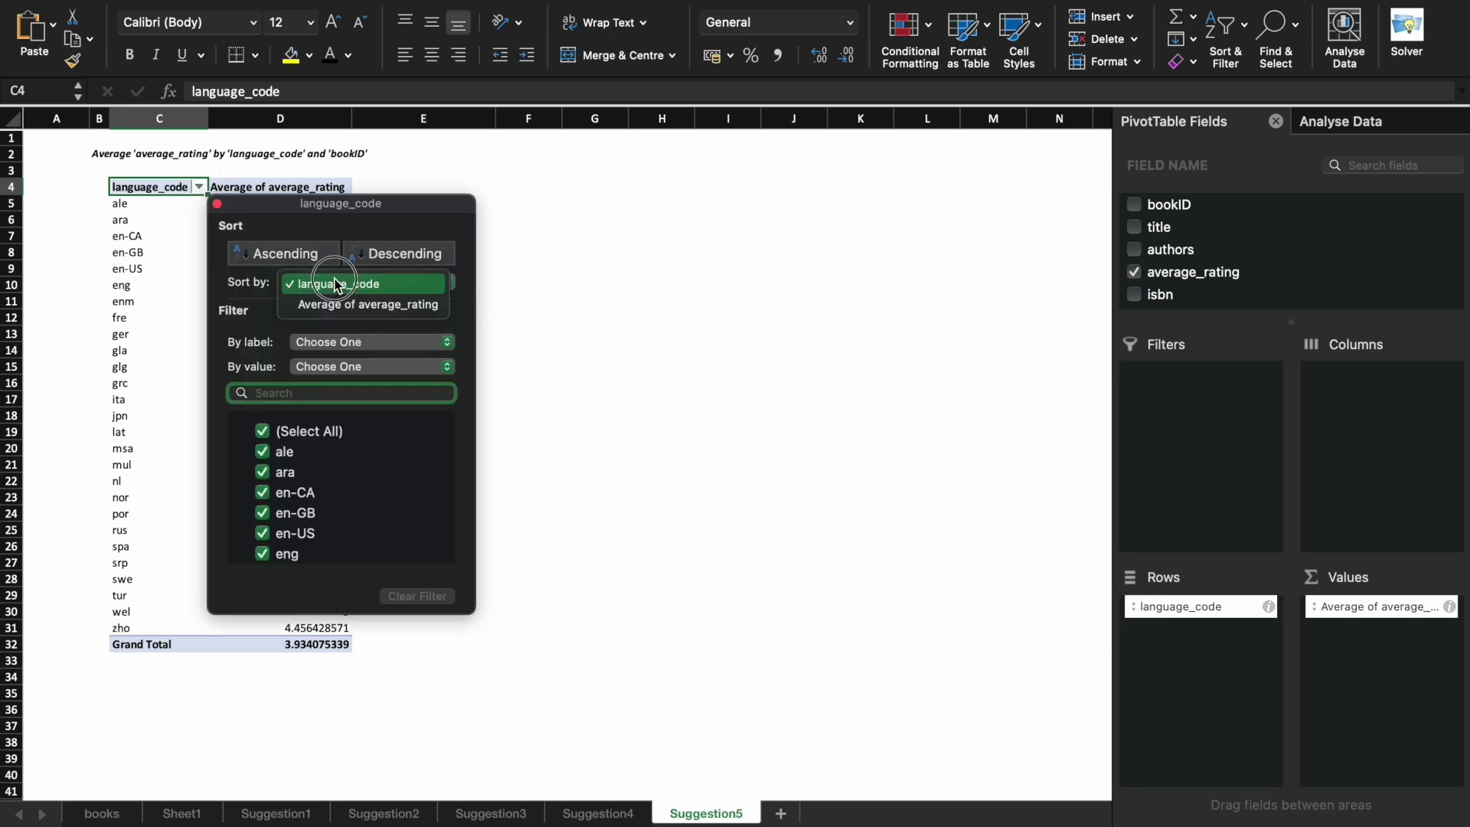
pyautogui.click(370, 307)
pyautogui.click(429, 258)
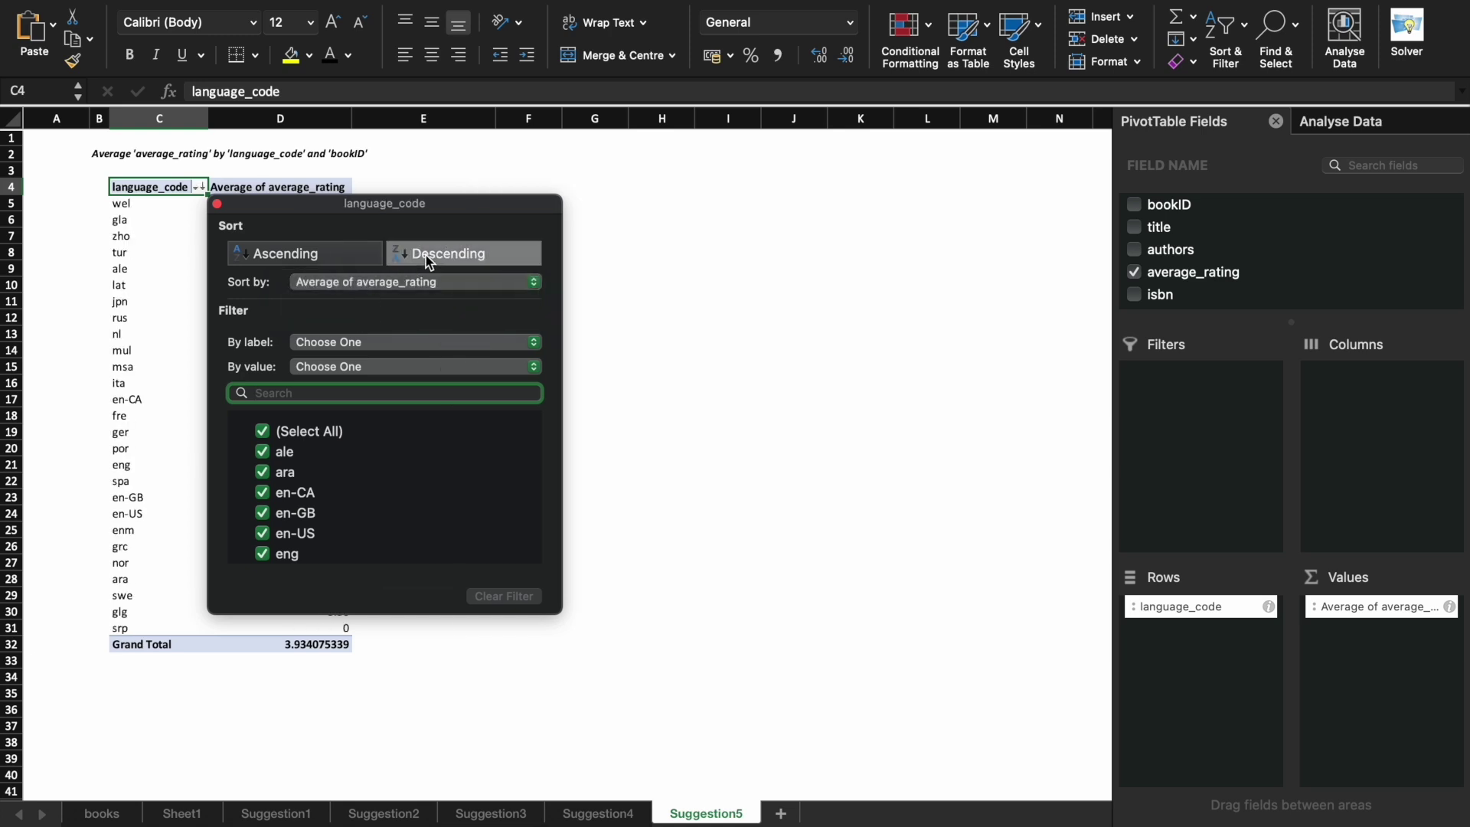
pyautogui.click(218, 203)
pyautogui.click(143, 207)
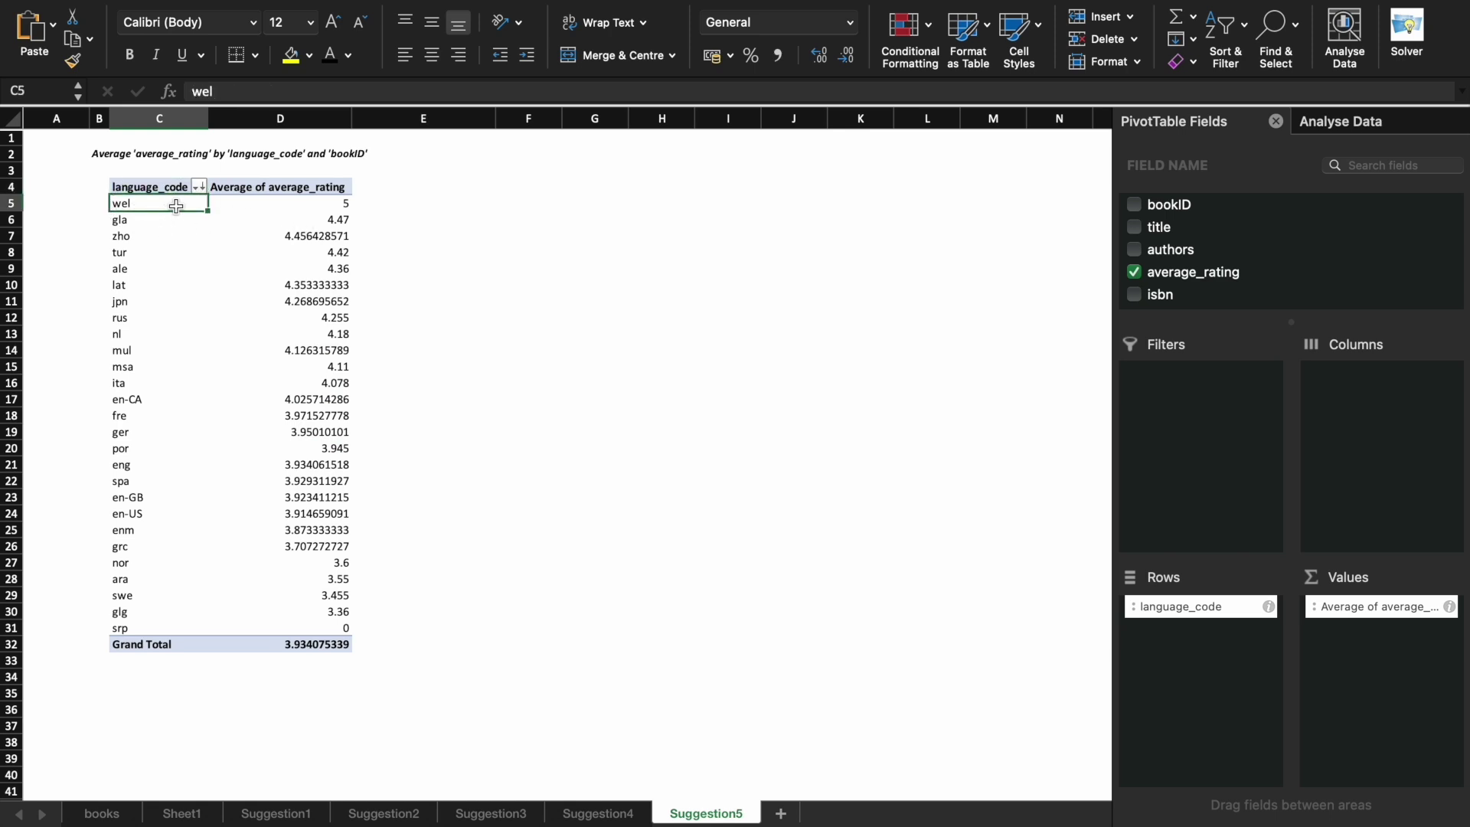
pyautogui.click(300, 208)
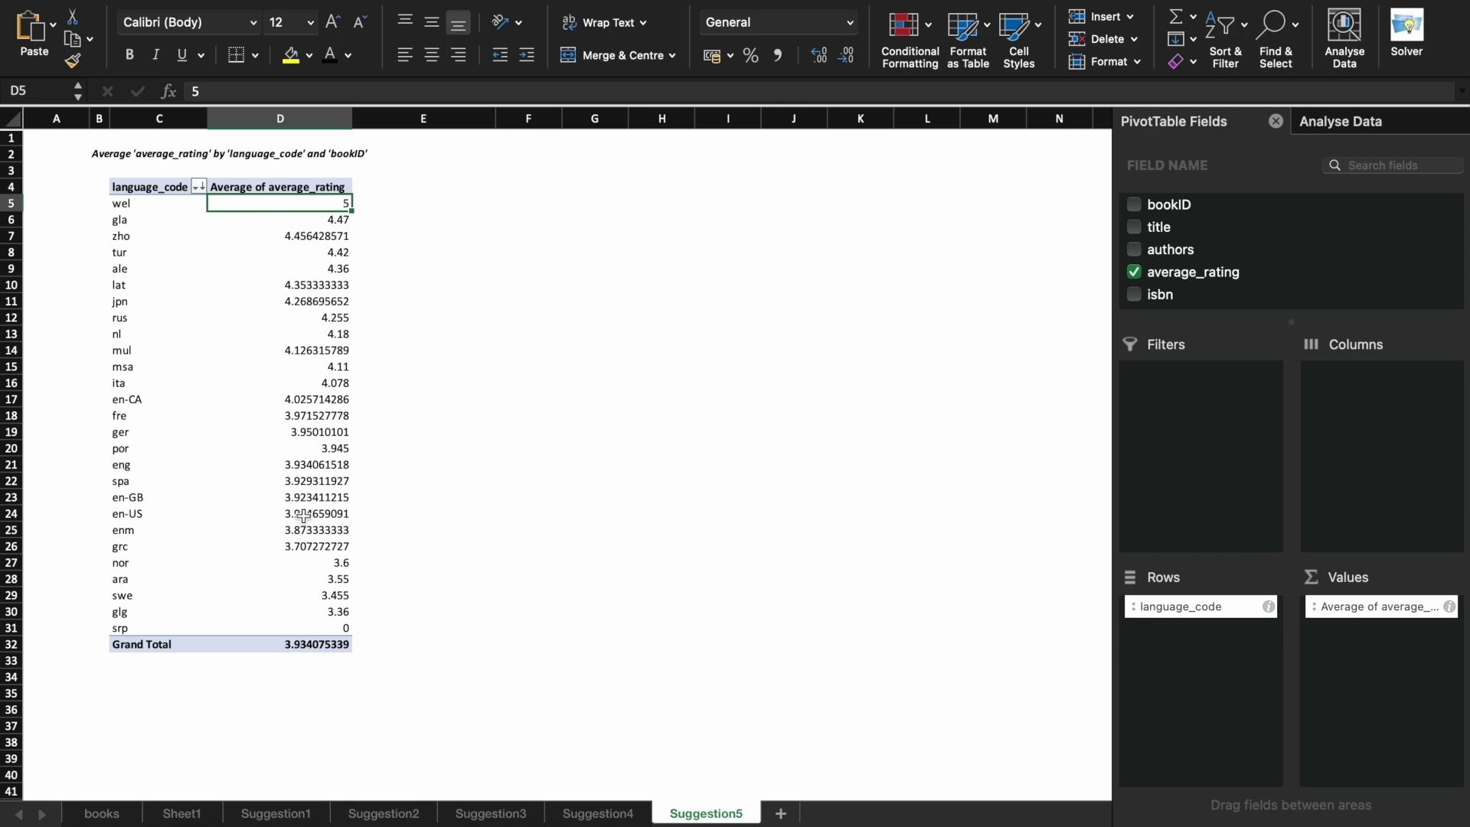
# Copy the publisher highest-rating question from Sheet1 A6 and submit it in Analyse Data on the books sheet.
pyautogui.click(181, 812)
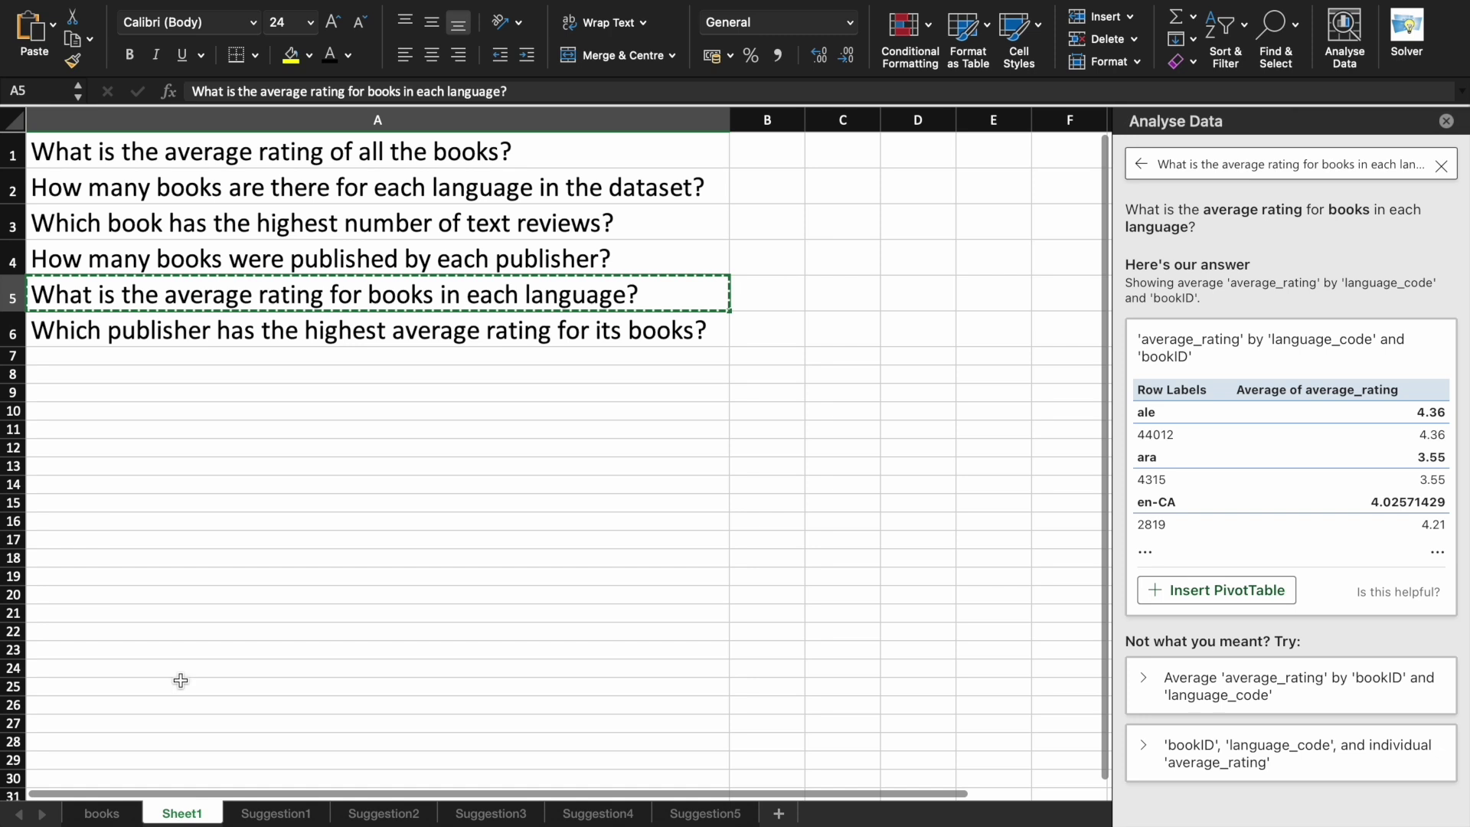
pyautogui.click(387, 327)
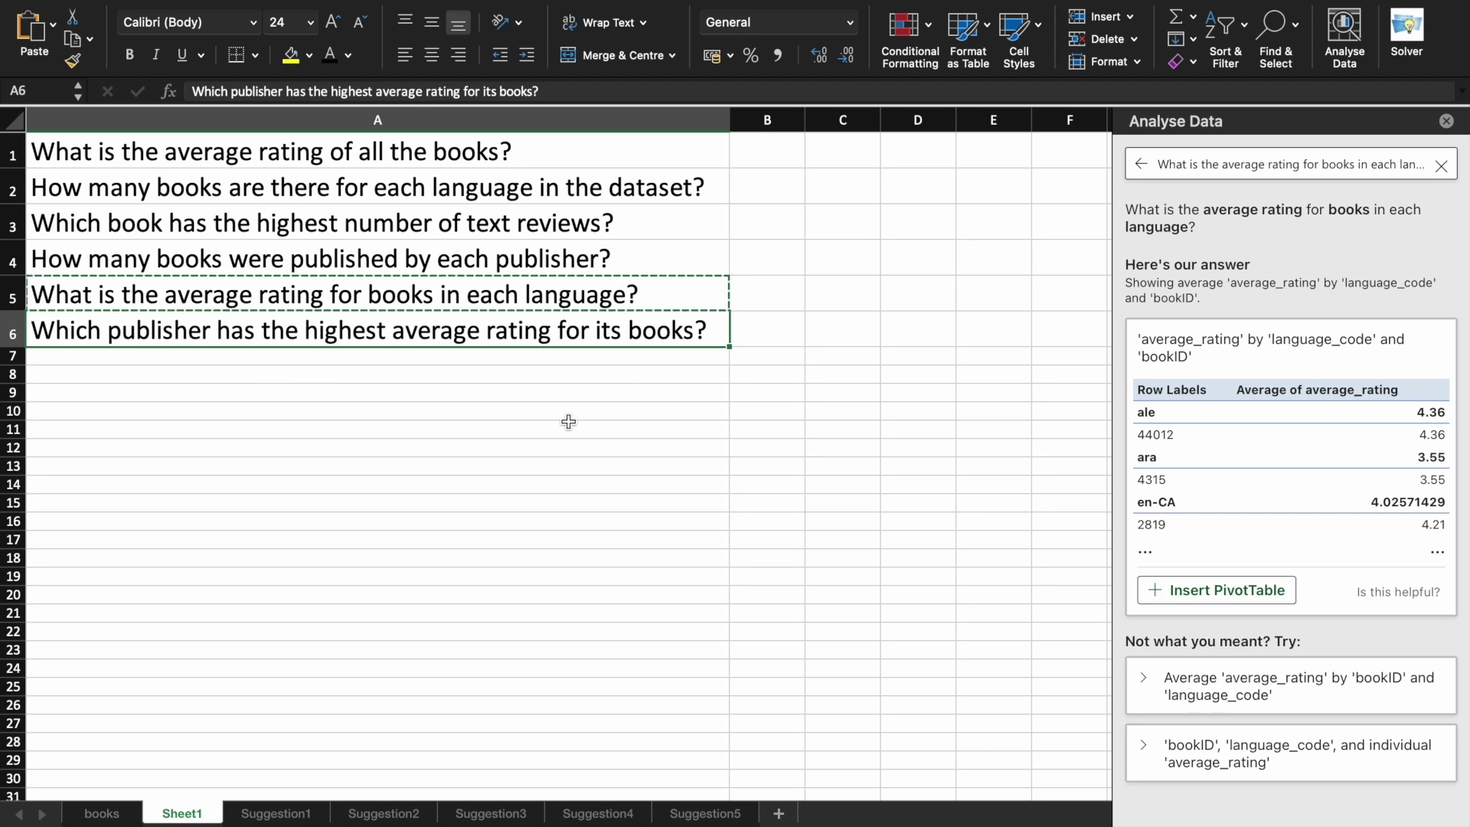
pyautogui.press('super+c')
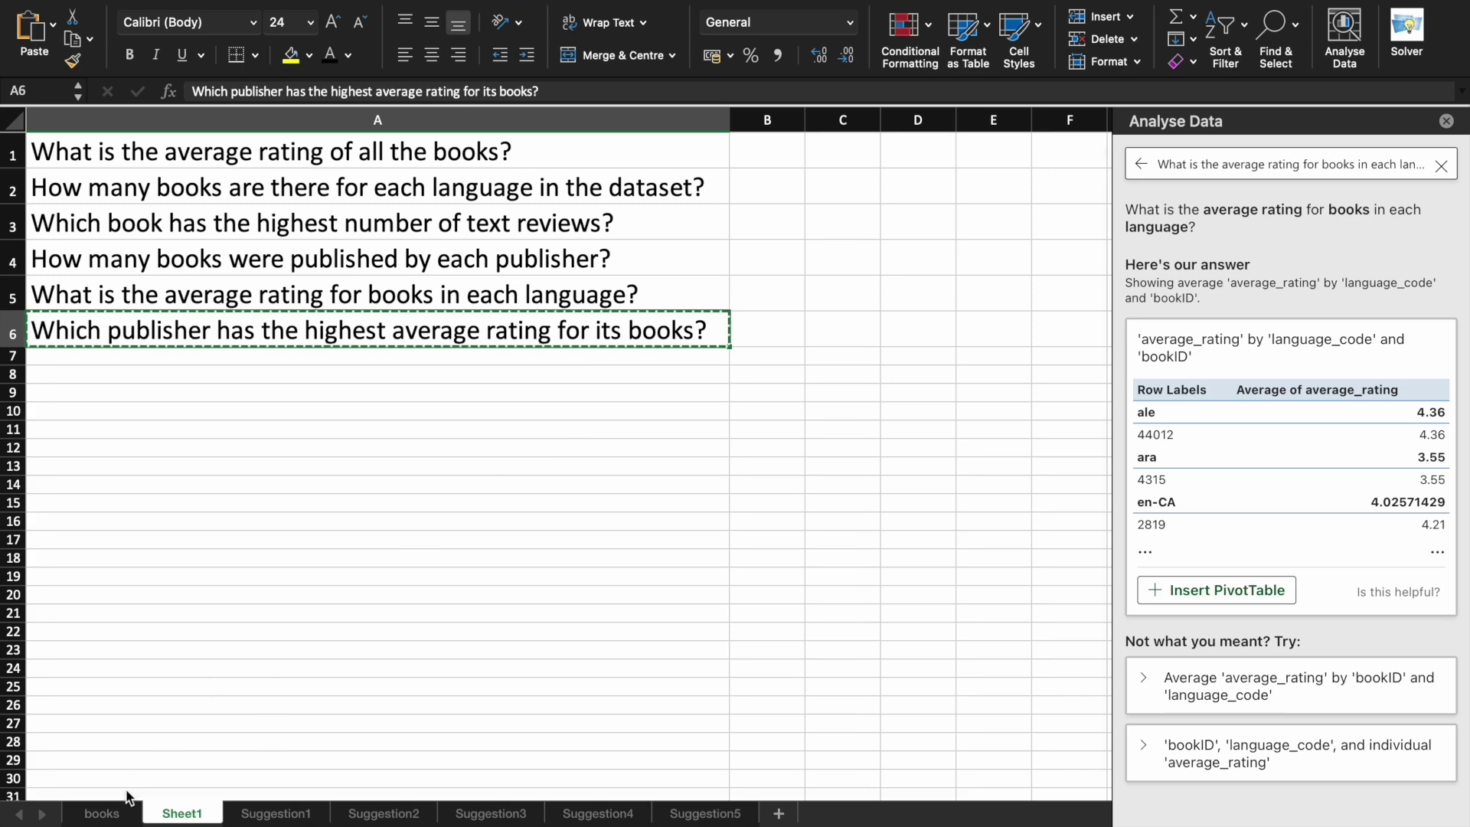
pyautogui.click(115, 813)
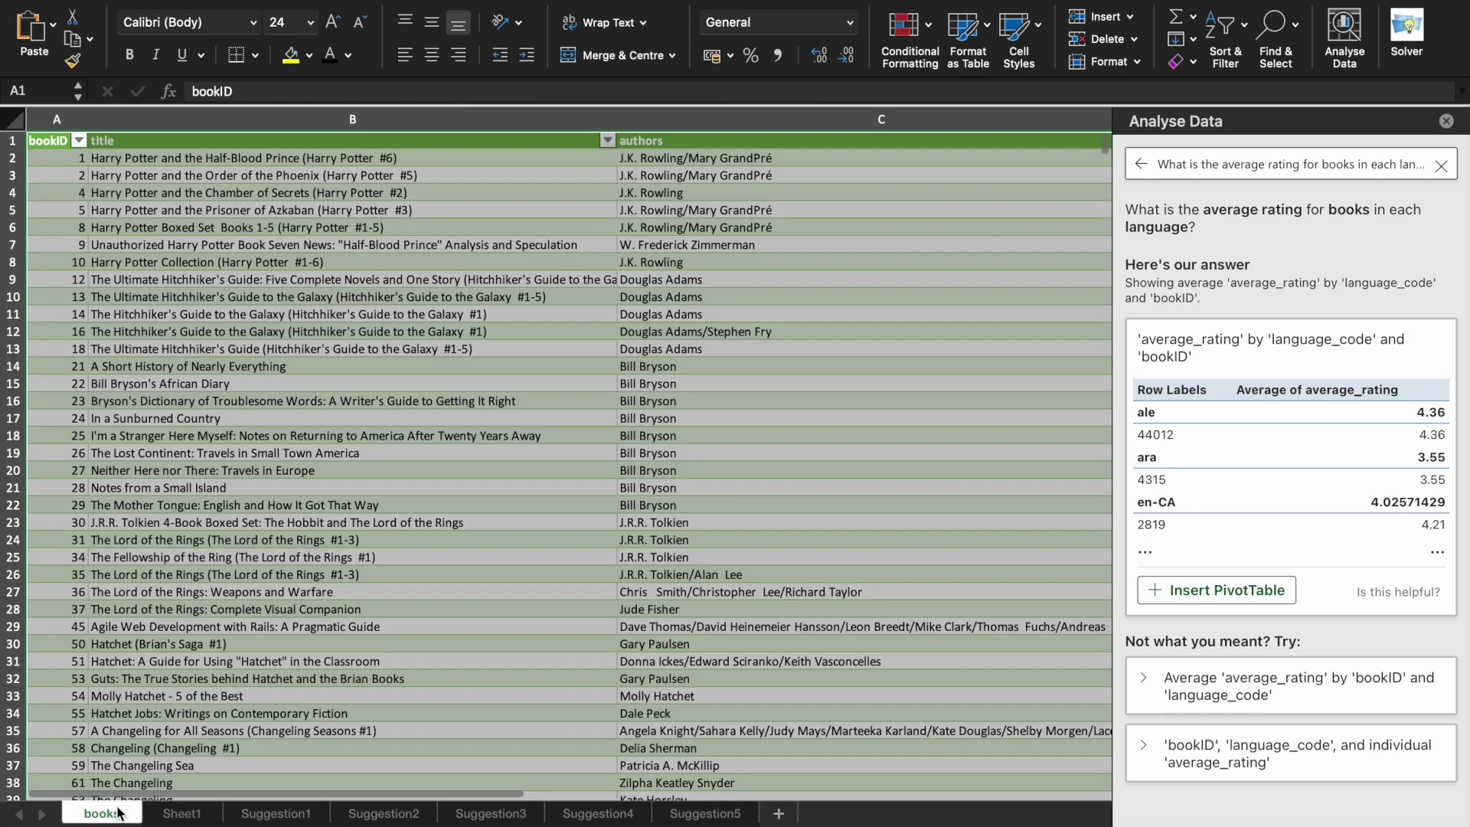
pyautogui.click(1433, 166)
pyautogui.press('super+v')
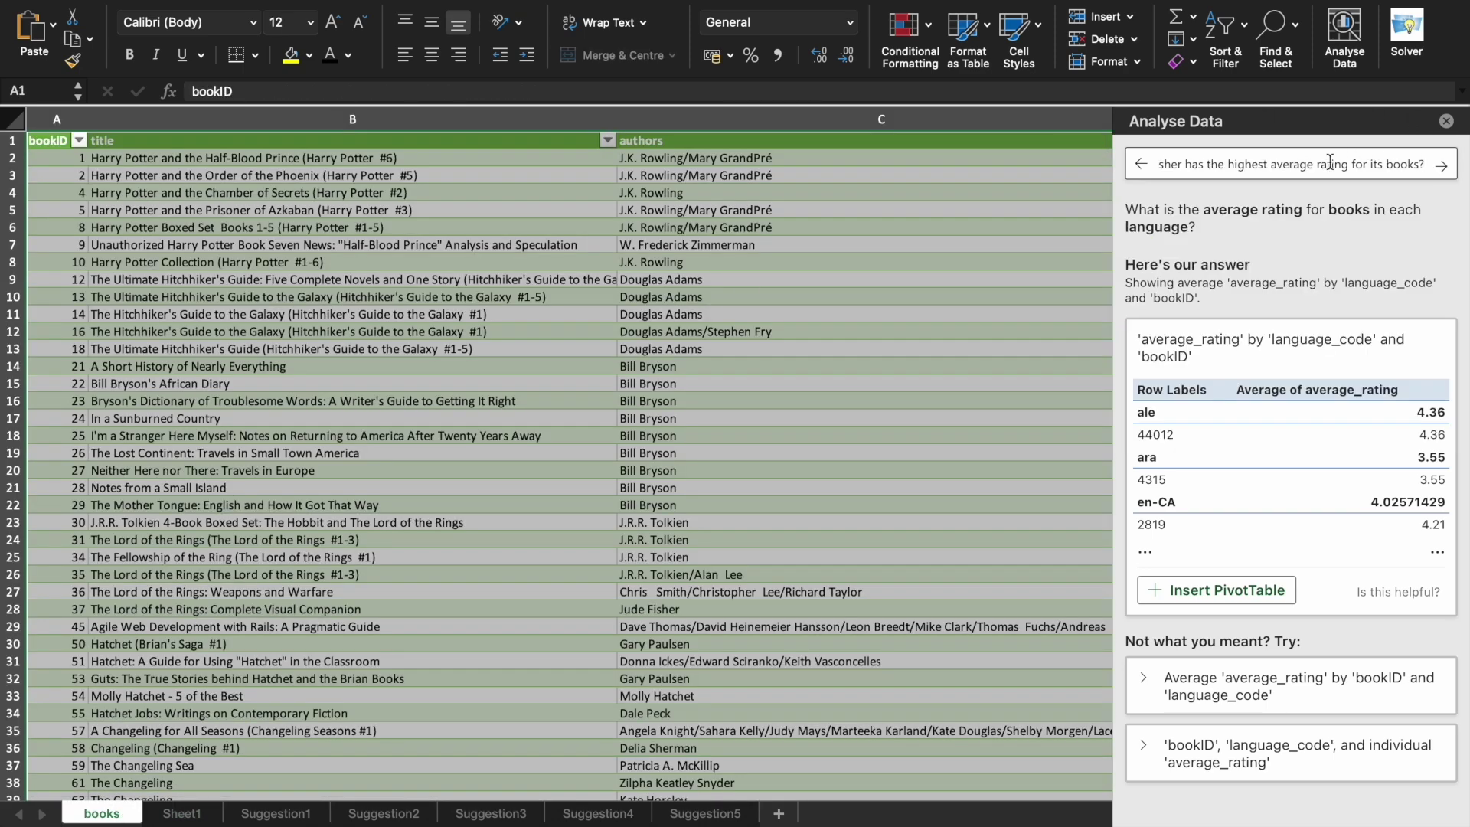
pyautogui.press('Return')
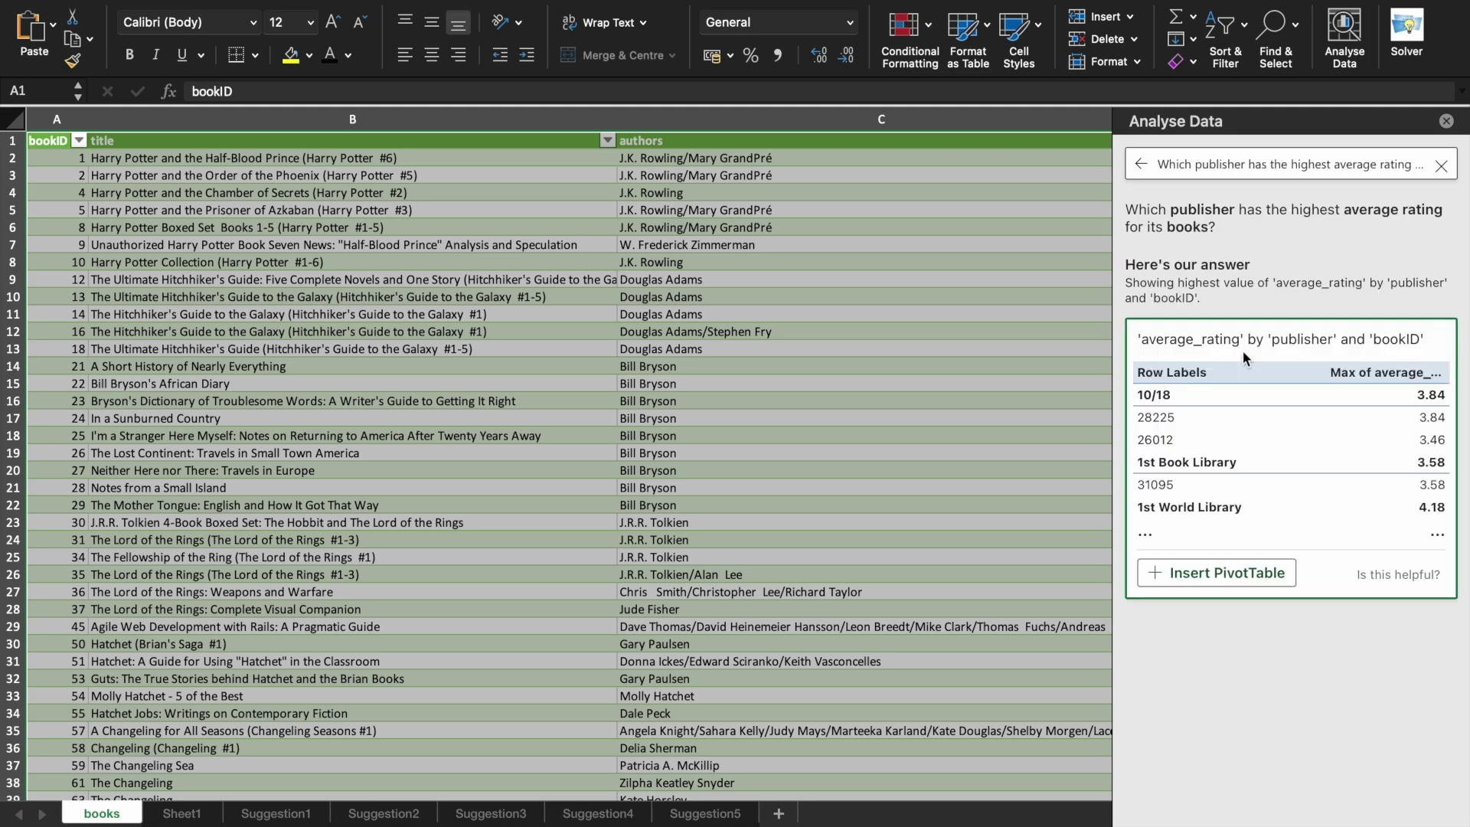
# Insert the suggested max-rating-per-publisher pivot as a new sheet and remove bookID from its rows.
pyautogui.click(1219, 576)
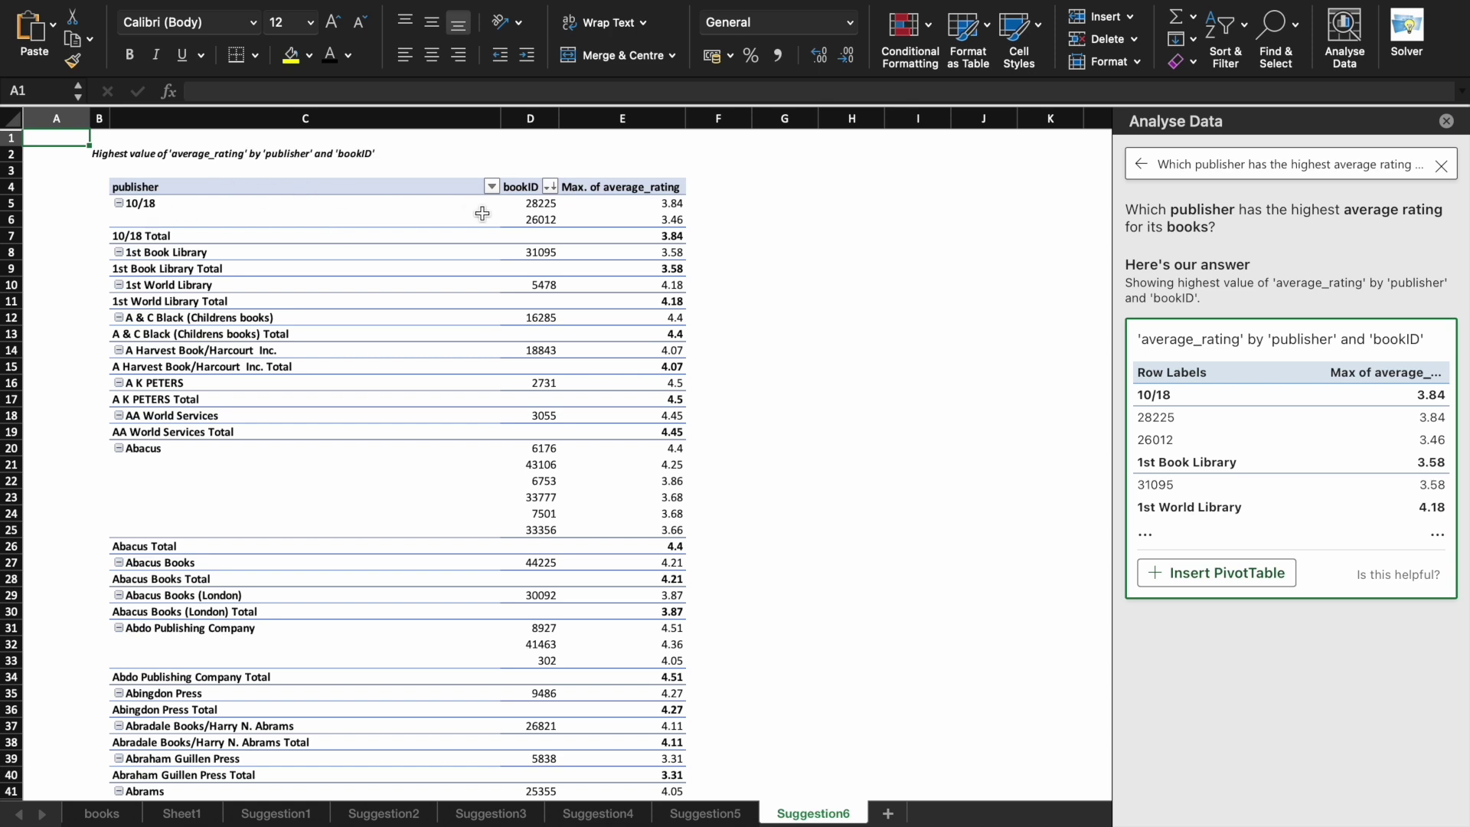
pyautogui.click(445, 189)
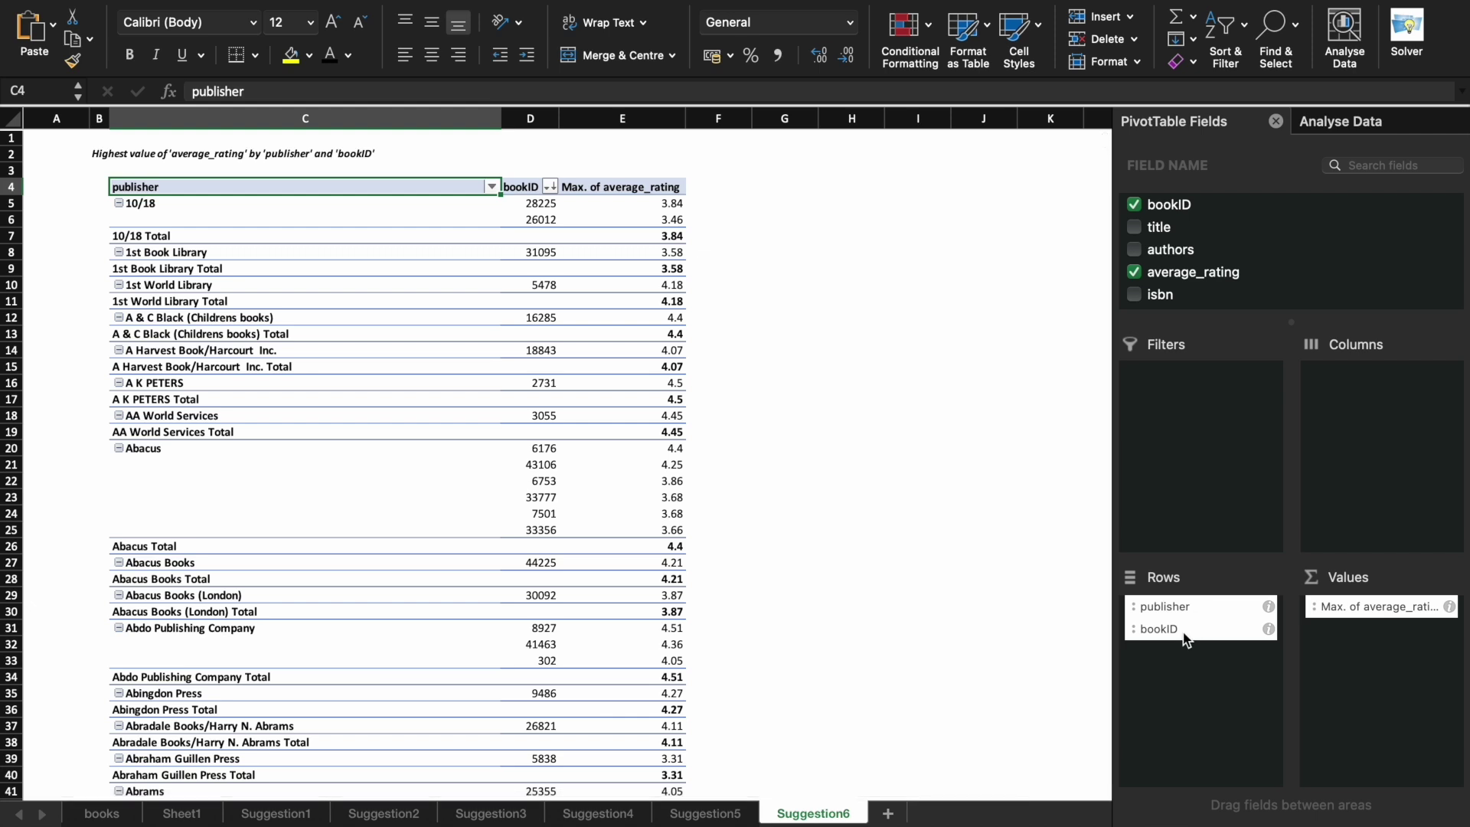
pyautogui.moveTo(1194, 632); pyautogui.dragTo(1238, 257)
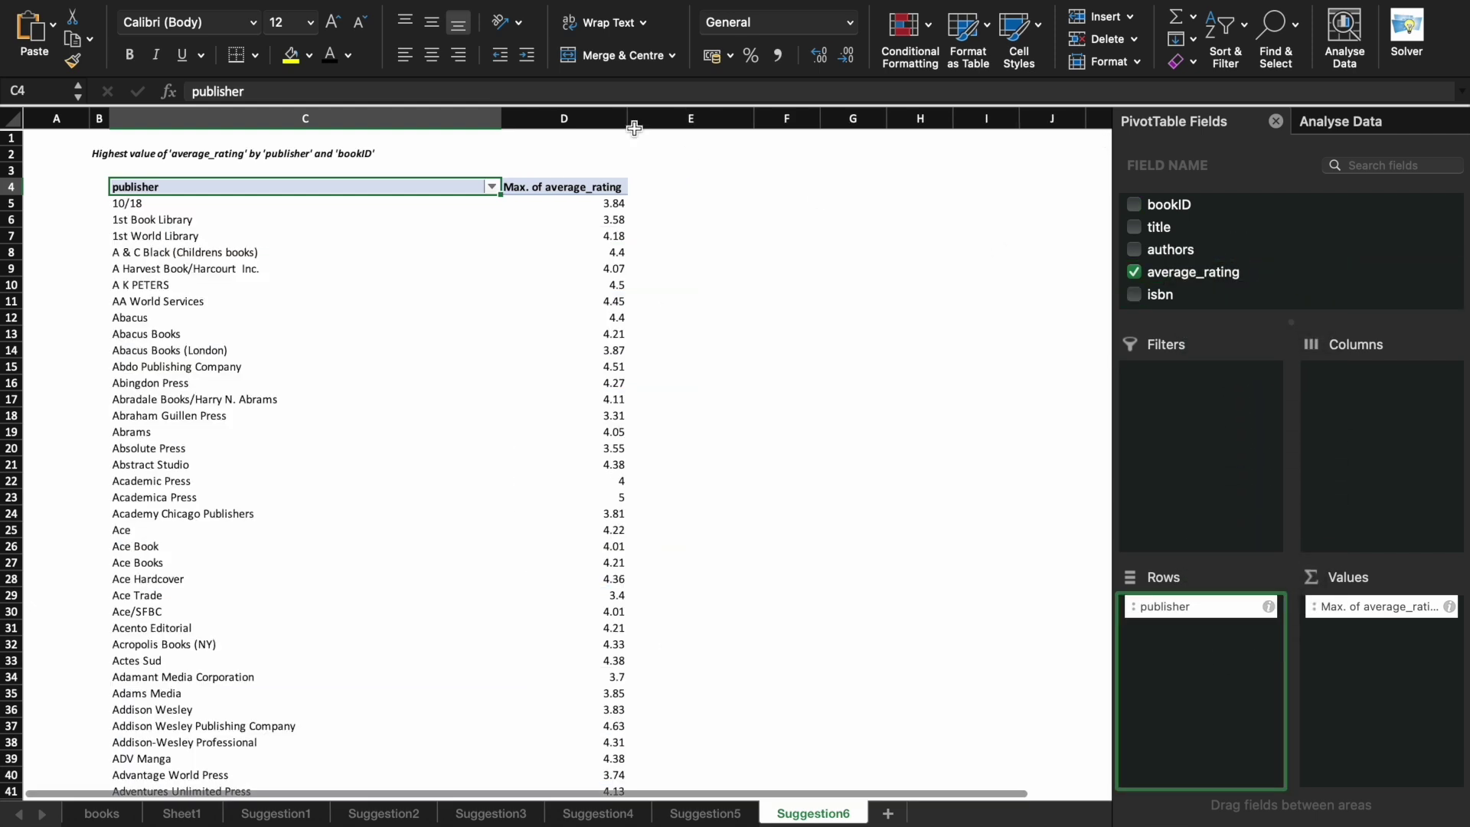
# Sort publishers descending by Max. of average_rating, putting Y Lolfa at 5 on top.
pyautogui.click(492, 189)
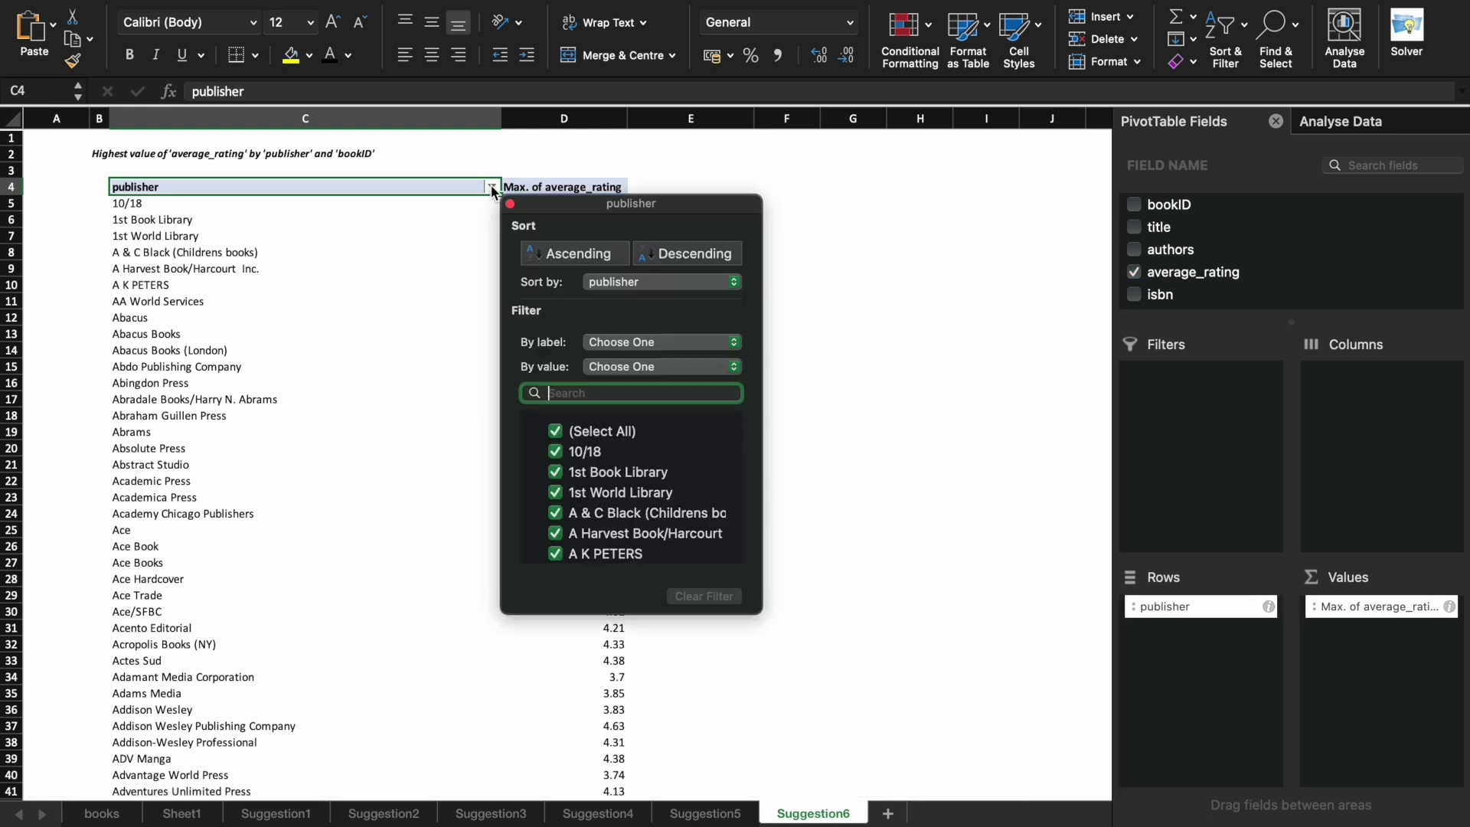
pyautogui.click(644, 284)
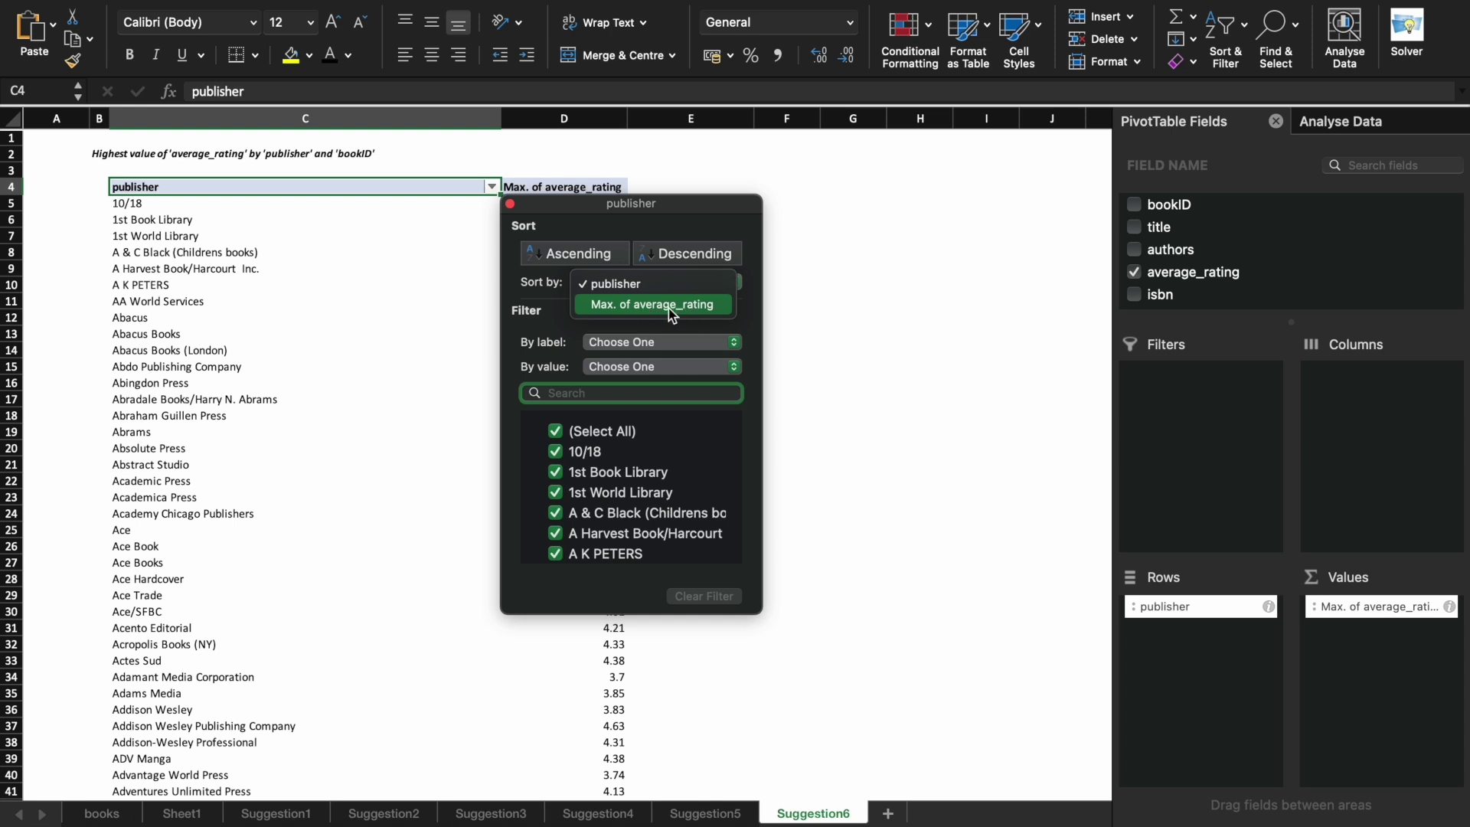
pyautogui.click(669, 307)
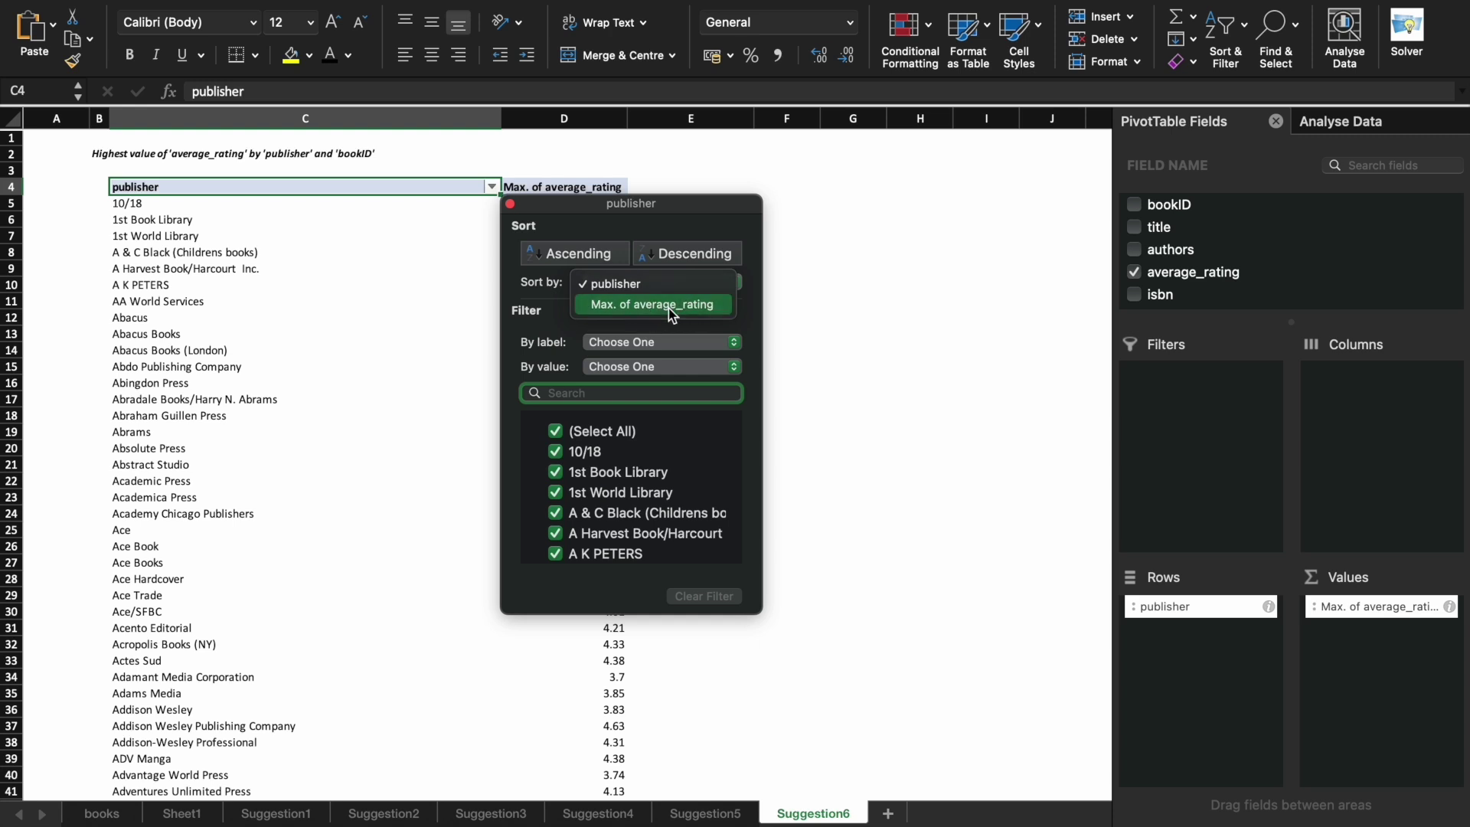
pyautogui.click(729, 256)
pyautogui.click(510, 205)
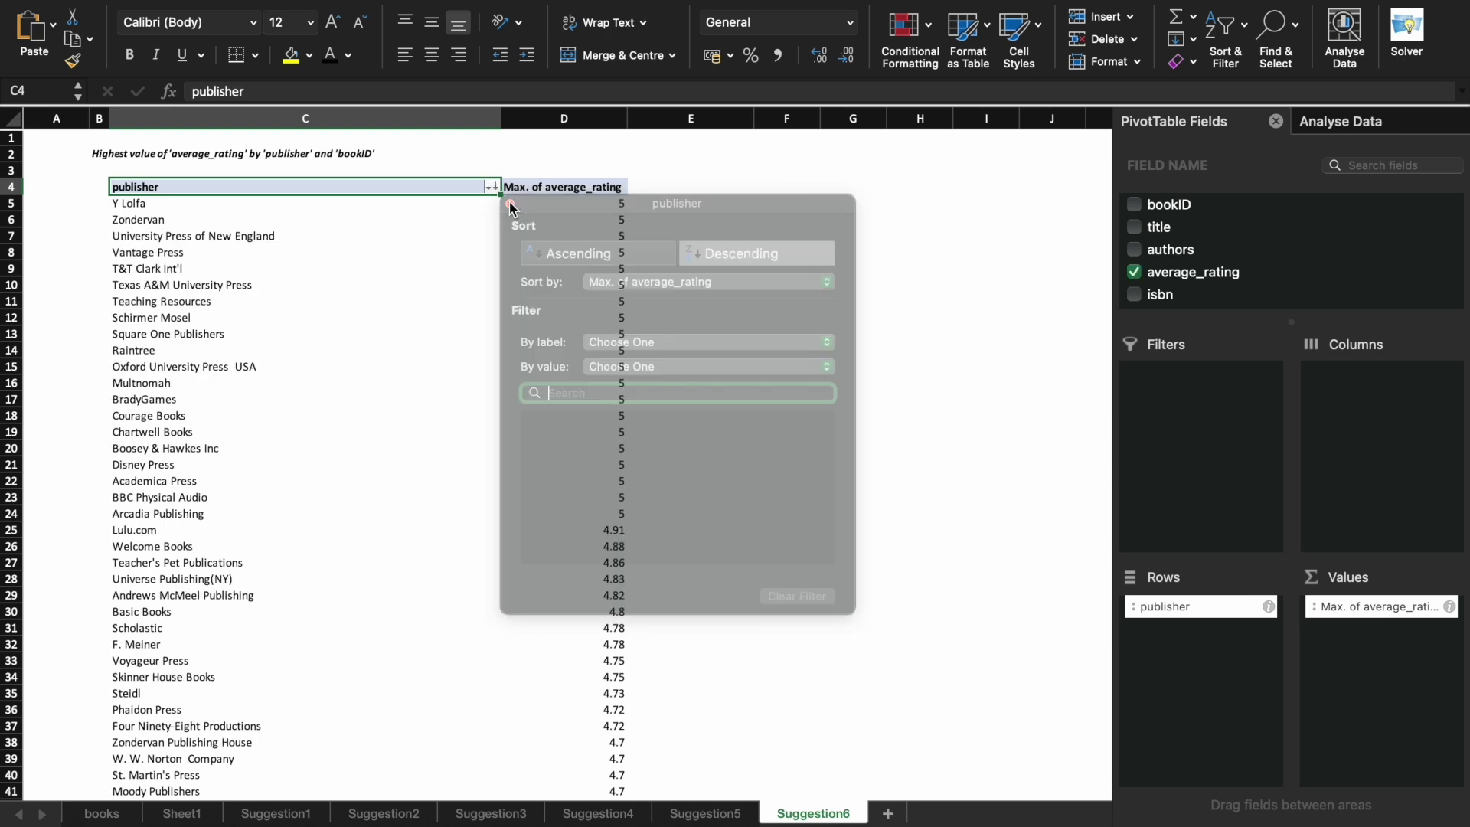
pyautogui.click(291, 208)
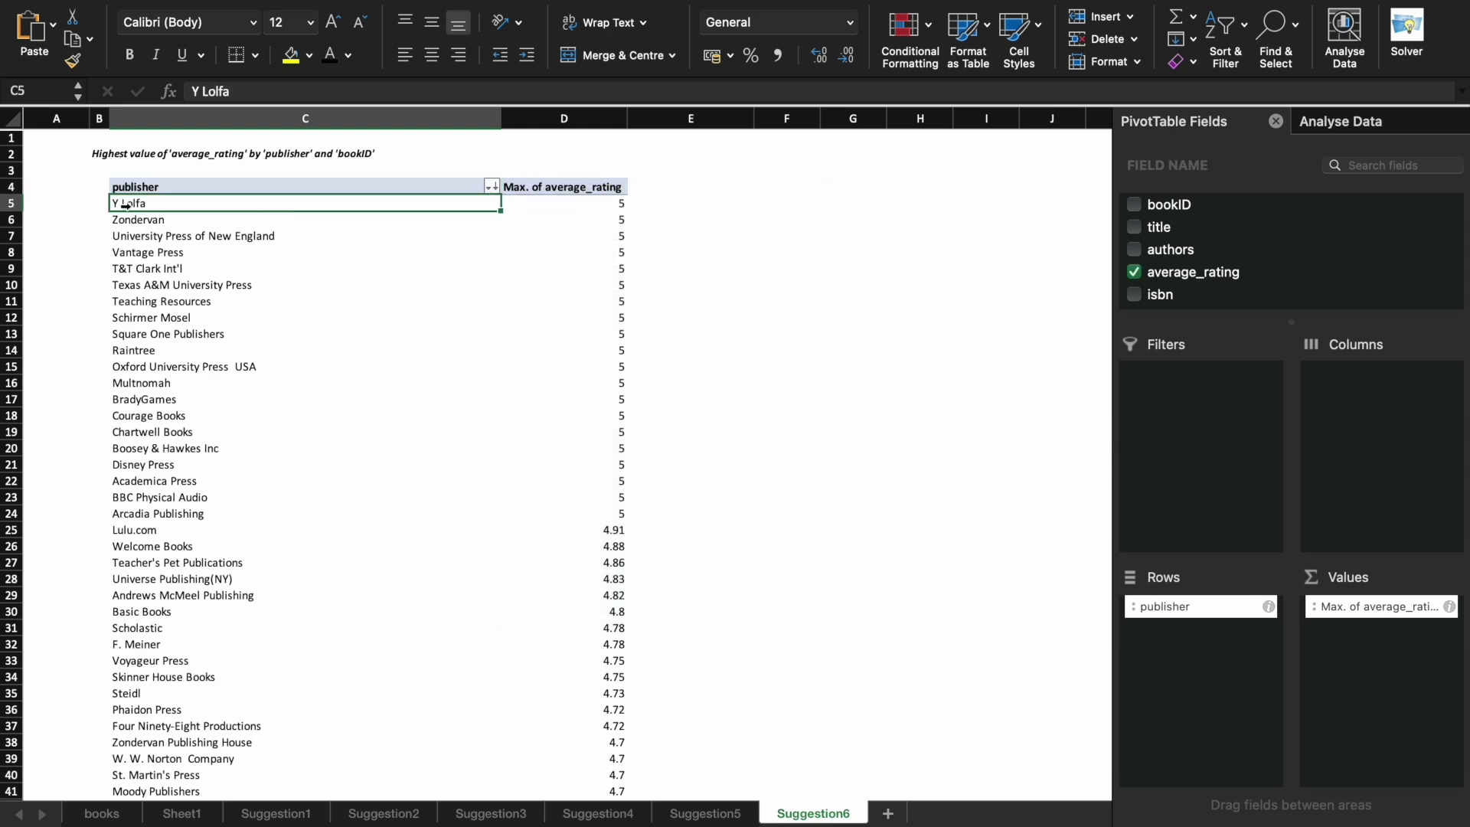
pyautogui.click(548, 209)
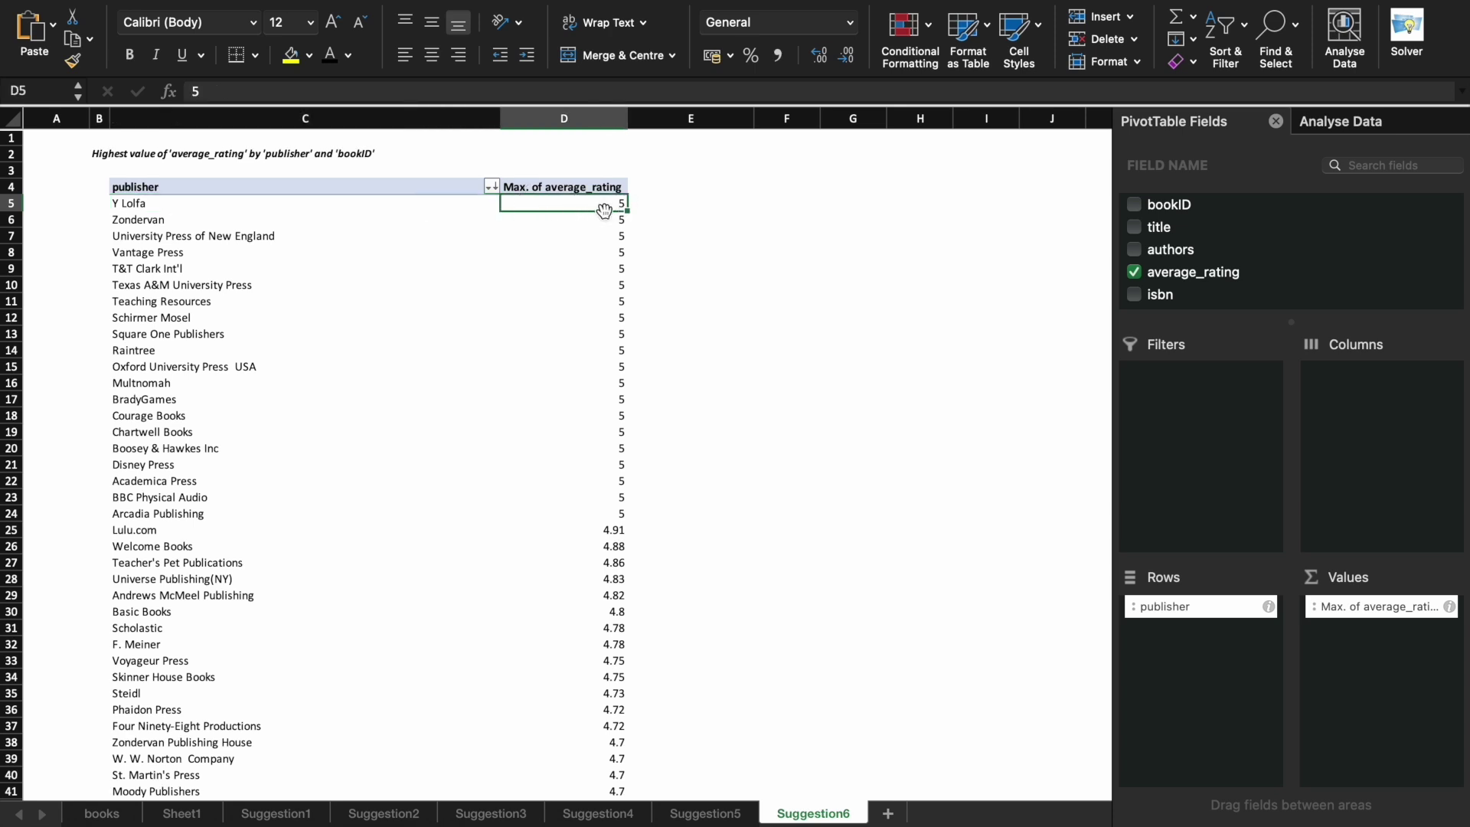
# Switch back to Sheet1 to view the six-question list.
pyautogui.click(183, 813)
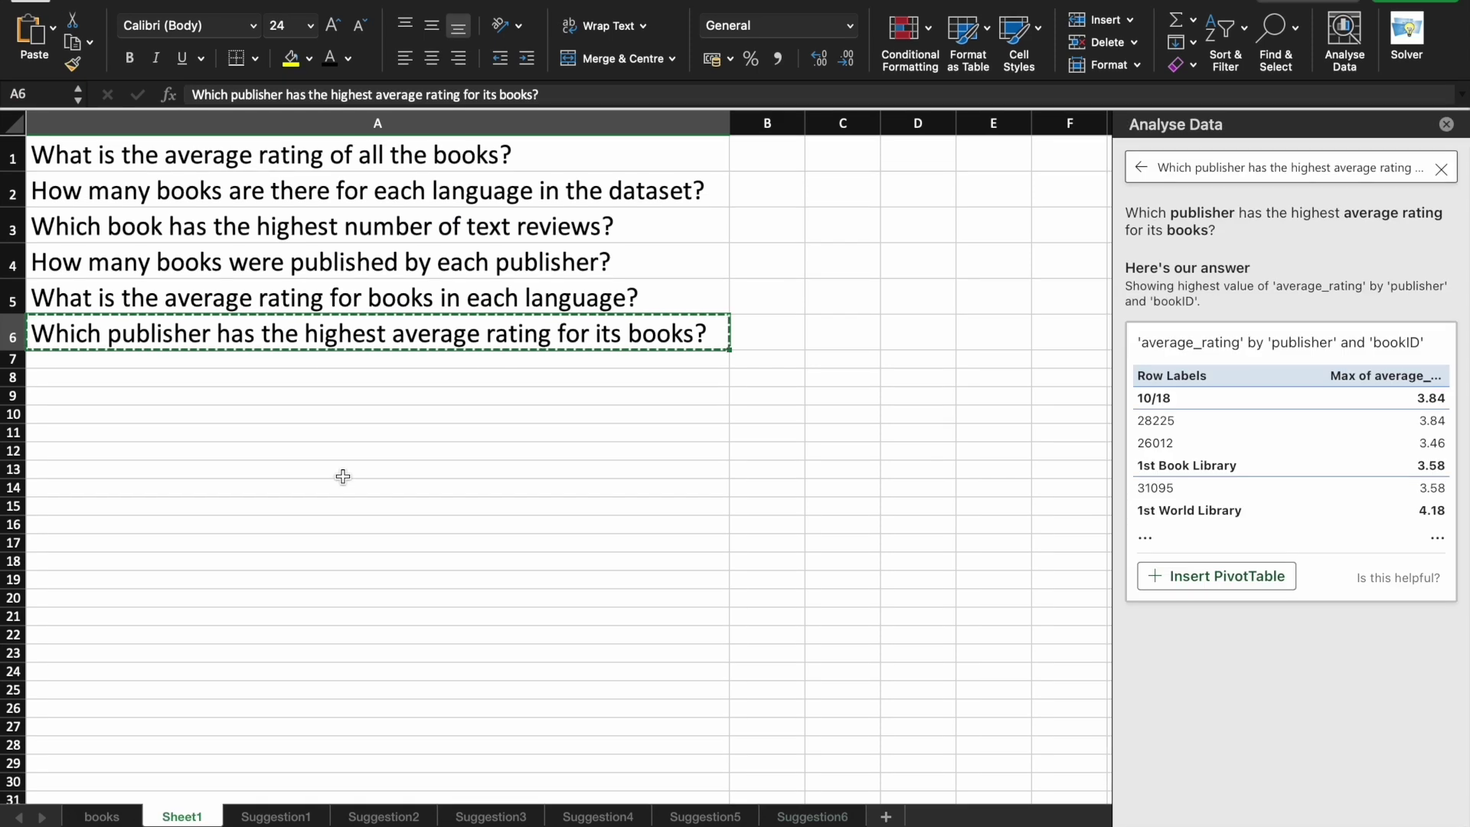